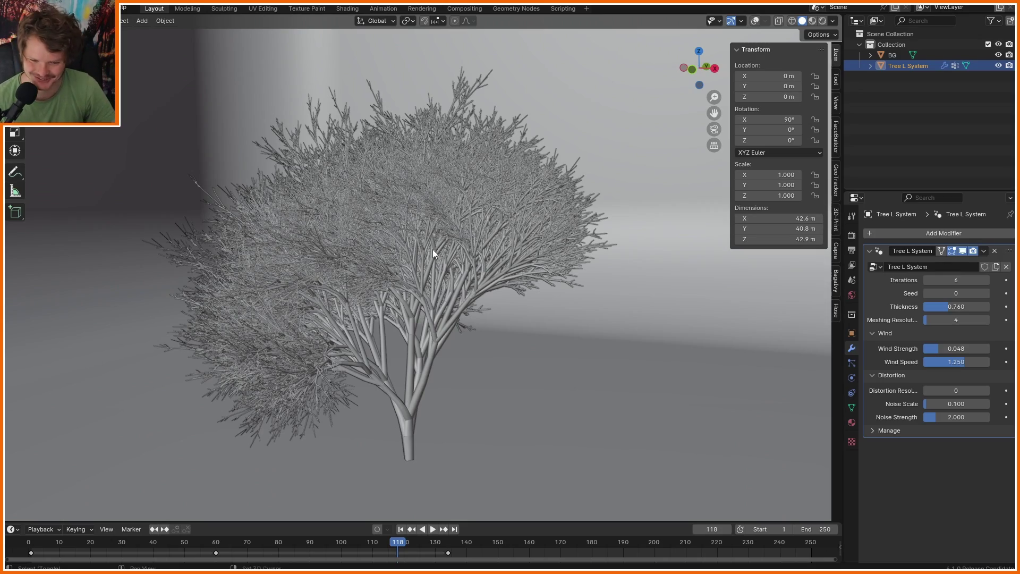
- Lower the Tree L System's Iterations to 1
middle_drag(432, 249, 446, 242)
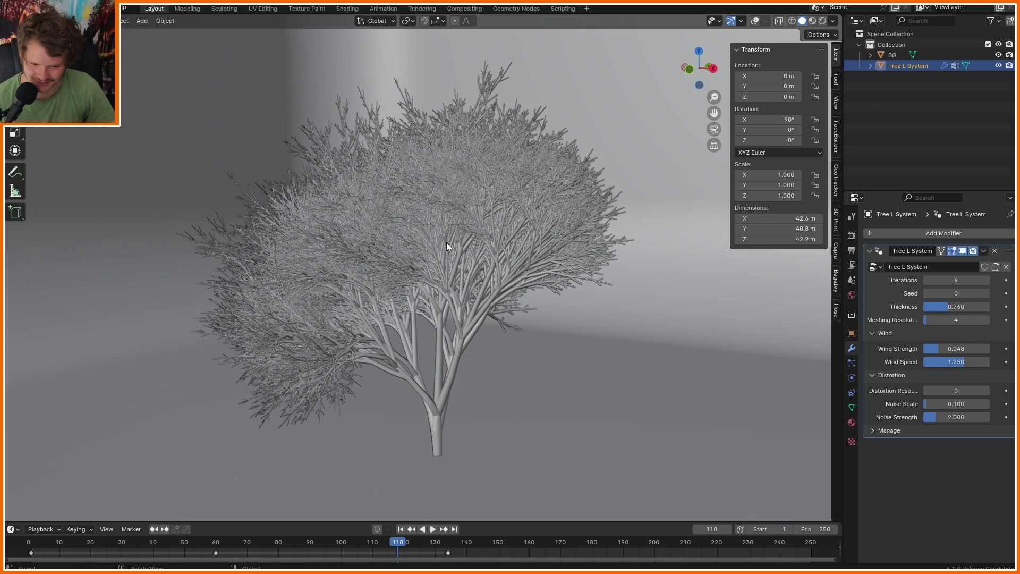
click(926, 279)
click(926, 279)
click(926, 278)
click(925, 278)
click(926, 279)
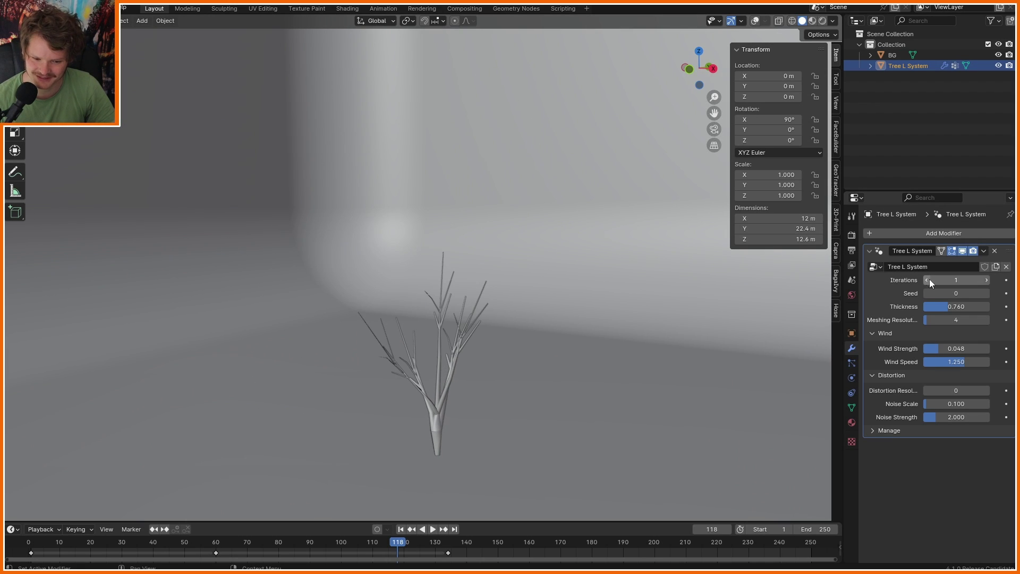
- Raise the Tree L System's Iterations to 5 and play the wind animation briefly
click(986, 280)
click(987, 280)
click(986, 280)
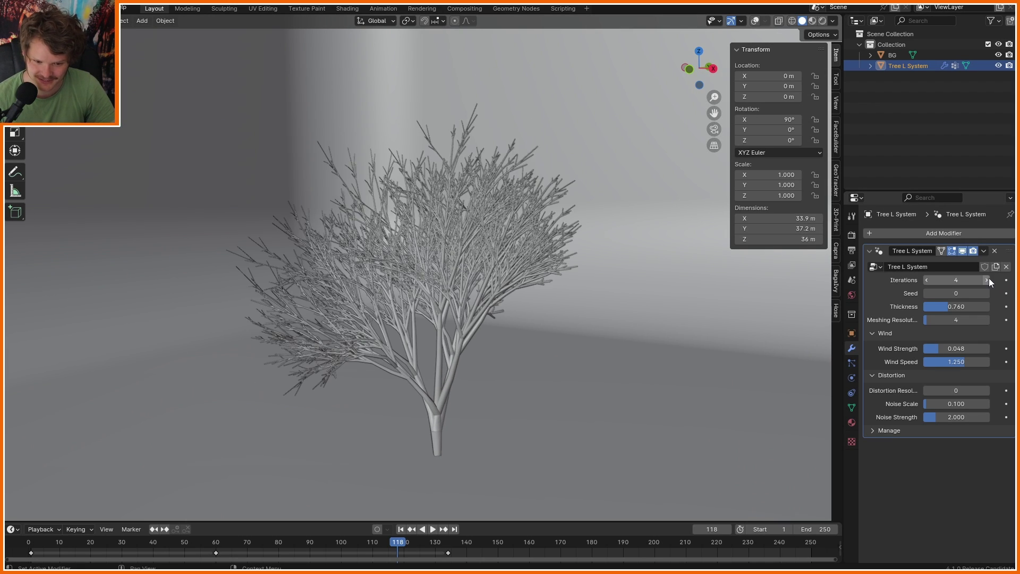
click(988, 279)
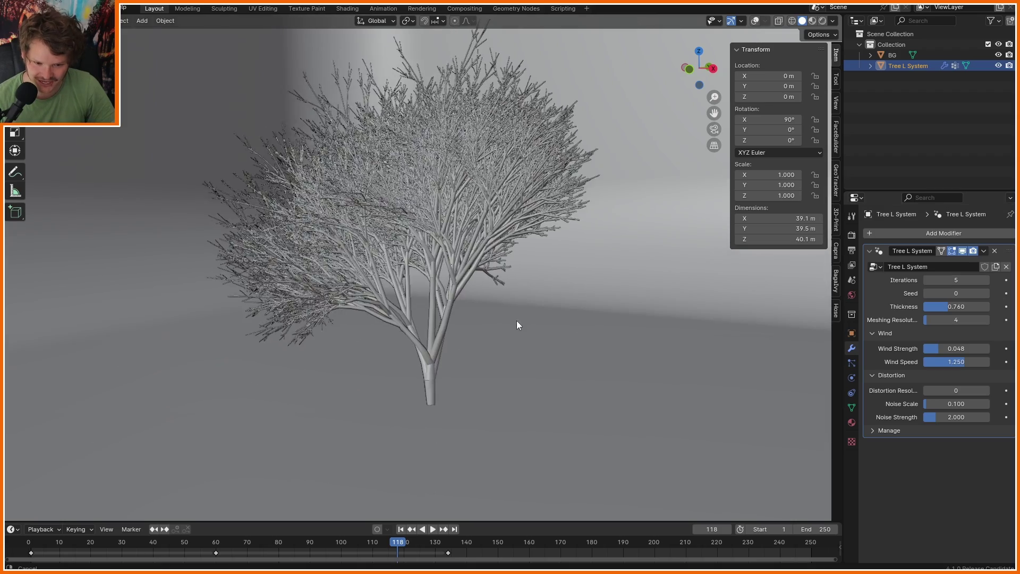
key(space)
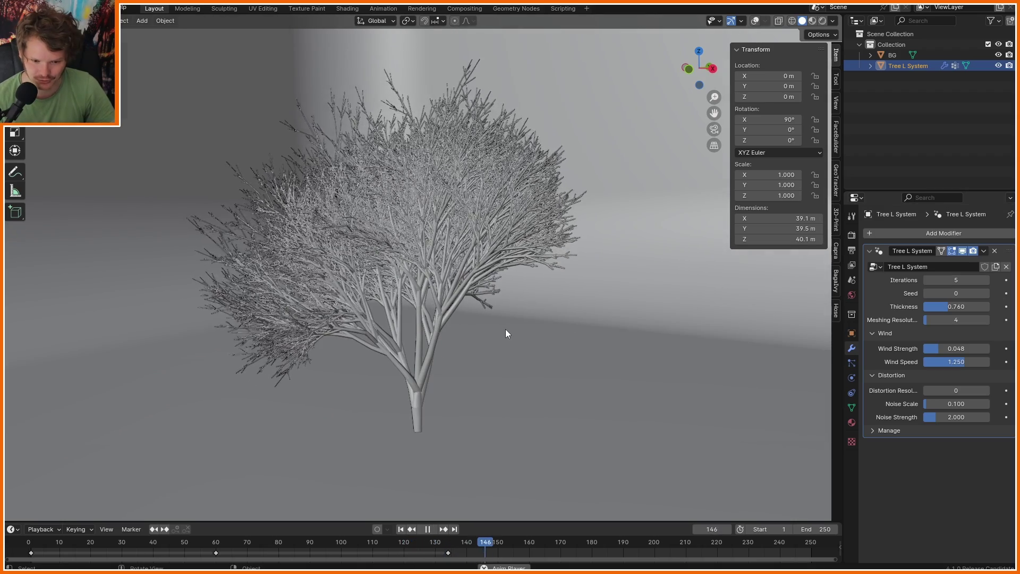
key(space)
- Enter Edit Mode on the tree with X-ray and overlays on, and select its whole base skeleton
click(778, 21)
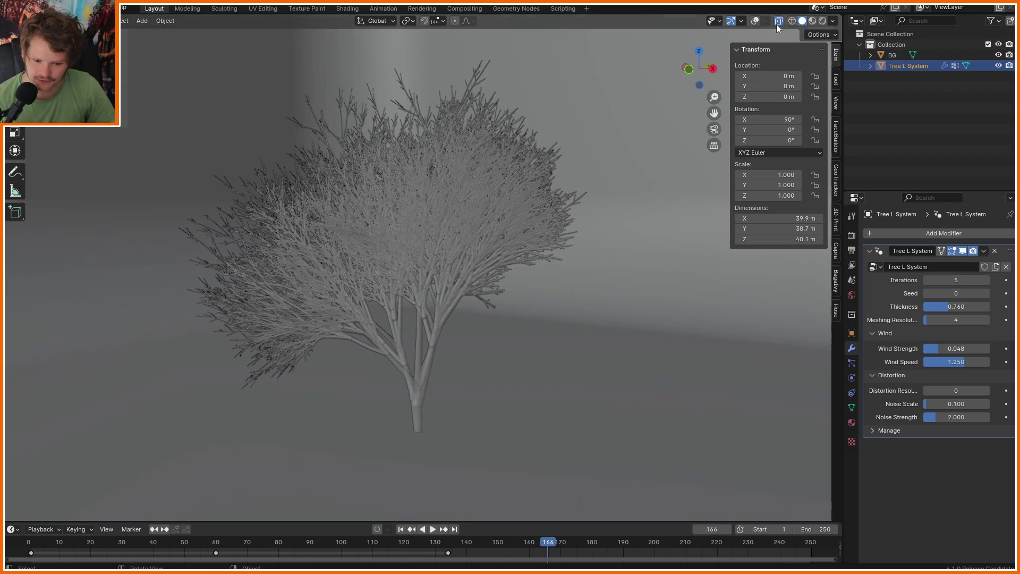
scroll(477, 363, up, 2)
click(448, 329)
click(448, 326)
key(Tab)
key(shift+alt+z)
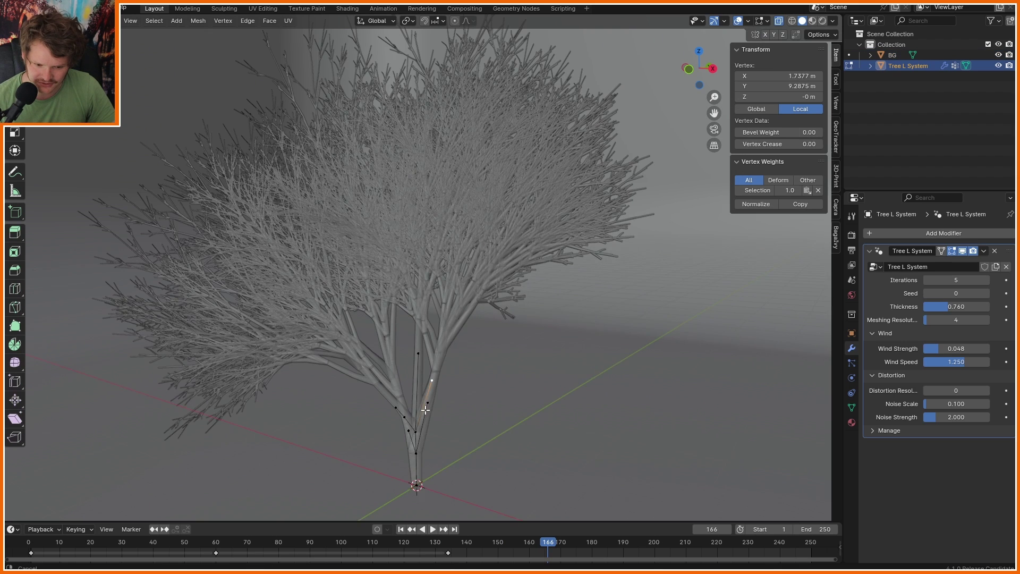
shift+middle_drag(423, 405, 419, 363)
drag(469, 471, 360, 289)
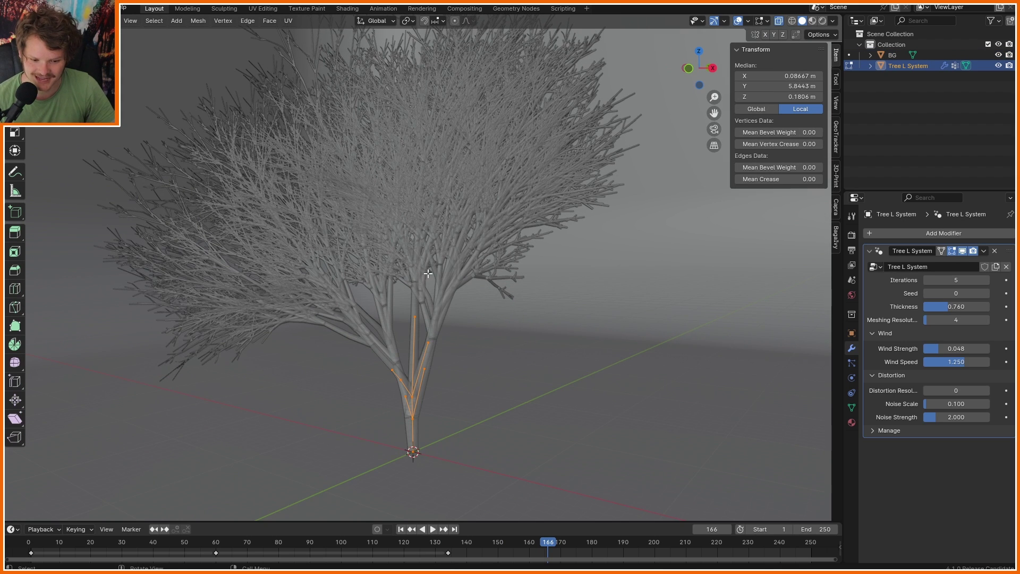
- Move the top vertex of the skeleton's central branch vertically to a local Y of about 9.8 m
click(409, 319)
key(g)
key(z)
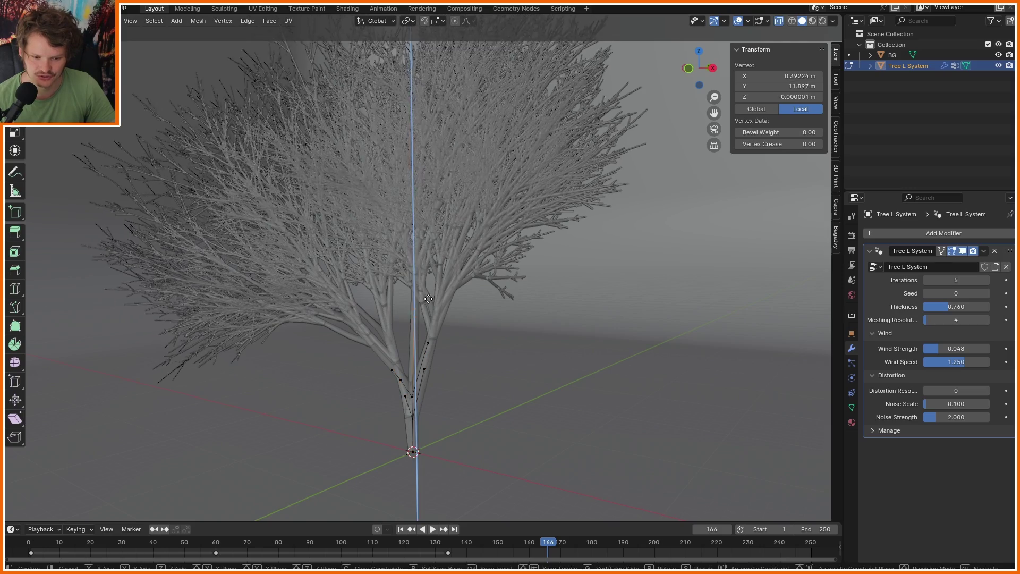
click(430, 248)
scroll(430, 248, down, 3)
key(g)
key(z)
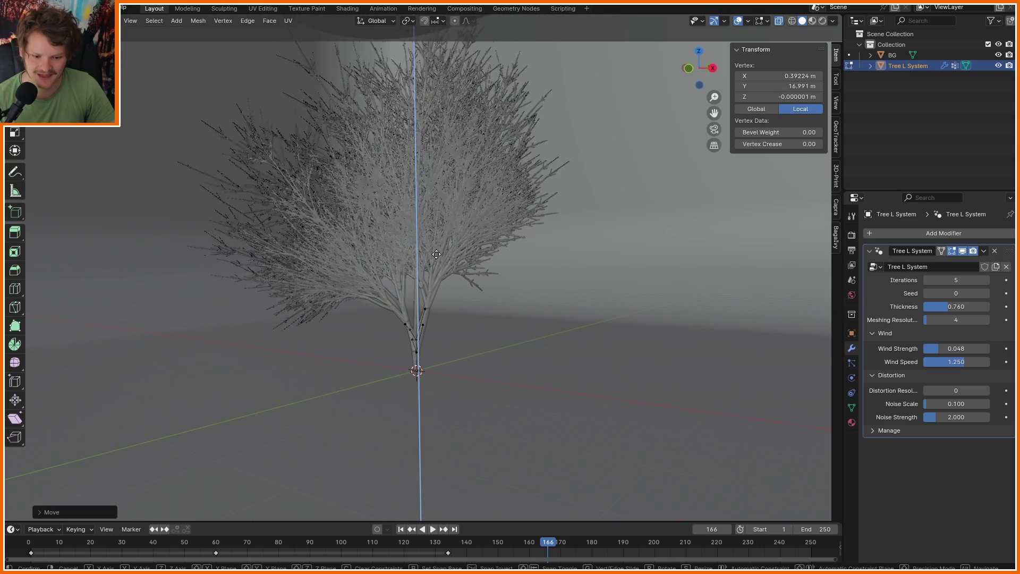
click(437, 299)
scroll(437, 299, up, 3)
- Reposition the central branch's tip freely and shift the neighbouring branch's vertices to reshape the crown
key(r)
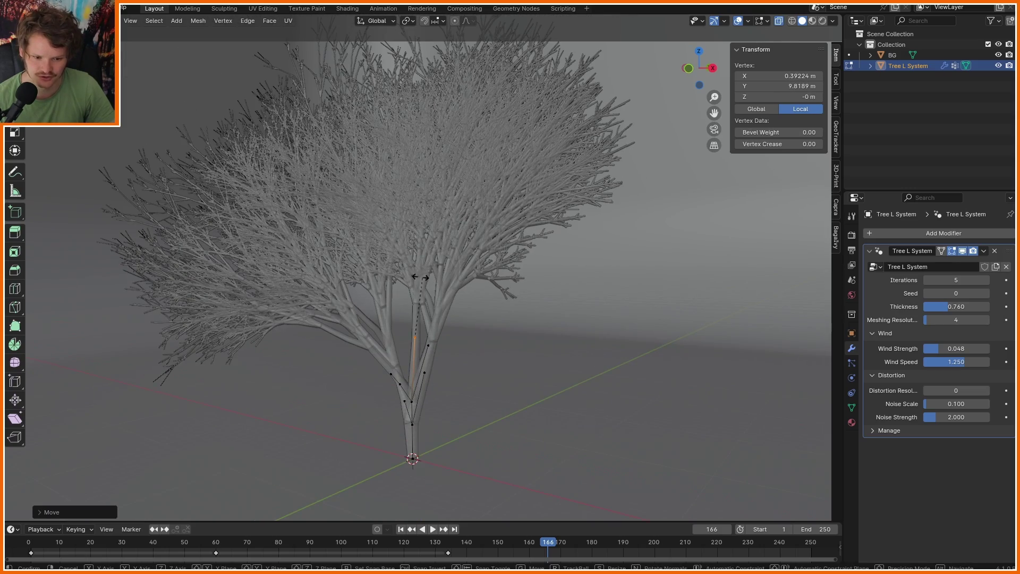
click(420, 279)
key(g)
click(423, 311)
drag(420, 332, 447, 394)
key(g)
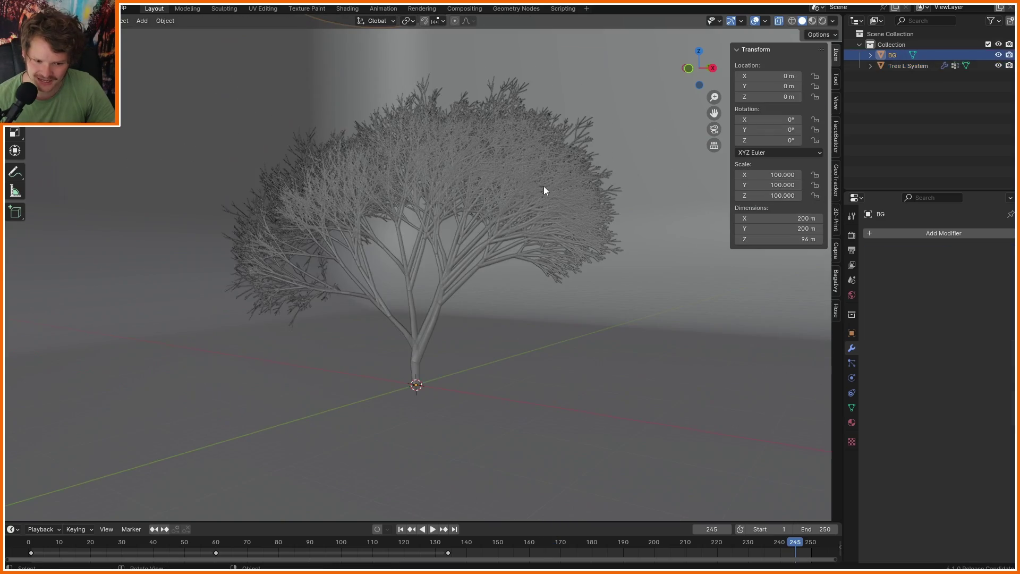
- Select the tree, switch the viewport to Rendered shading and raise its Iterations by one
click(544, 187)
key(z)
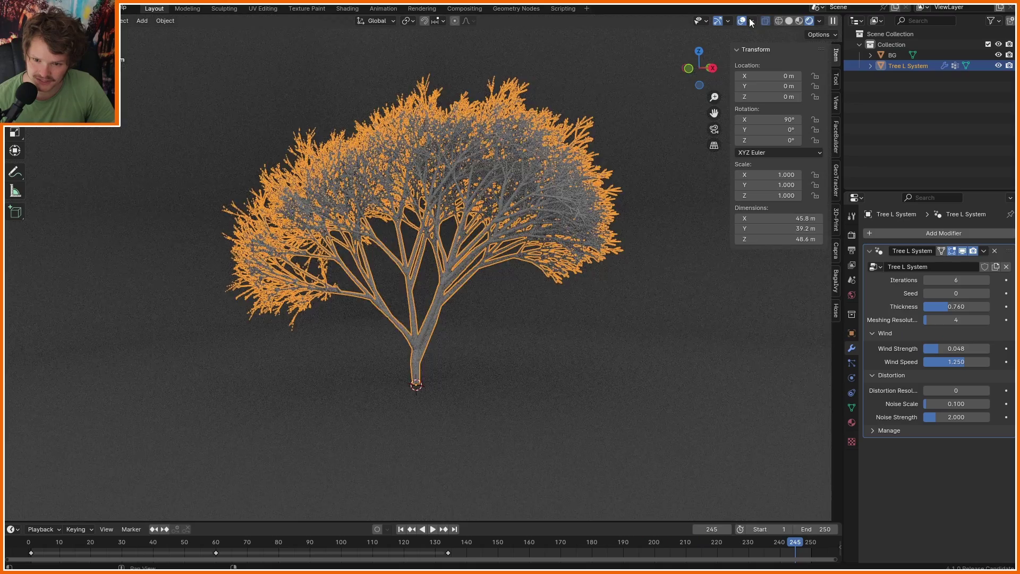
click(986, 283)
middle_drag(512, 225, 579, 272)
scroll(510, 276, up, 3)
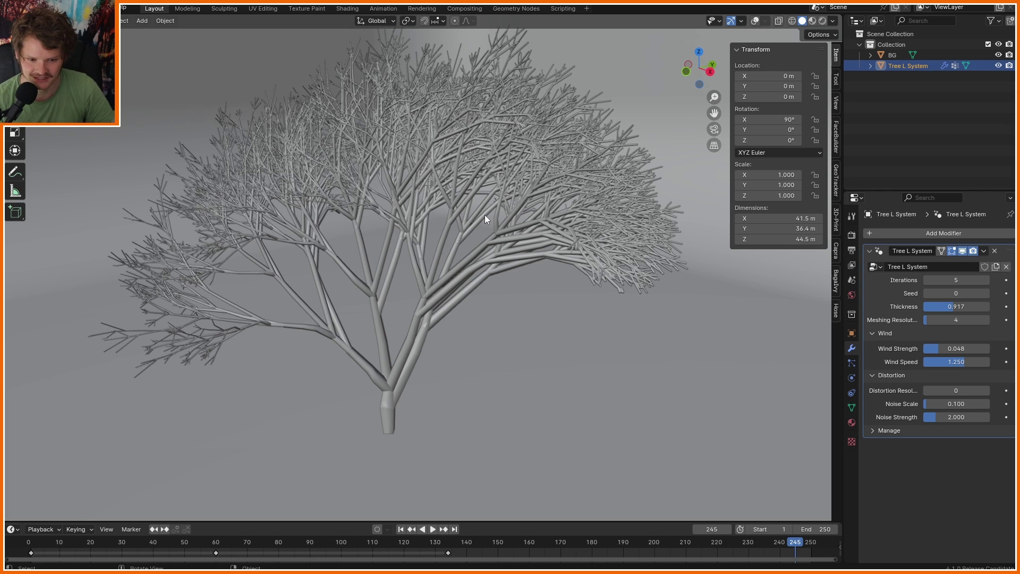
scroll(485, 219, down, 1)
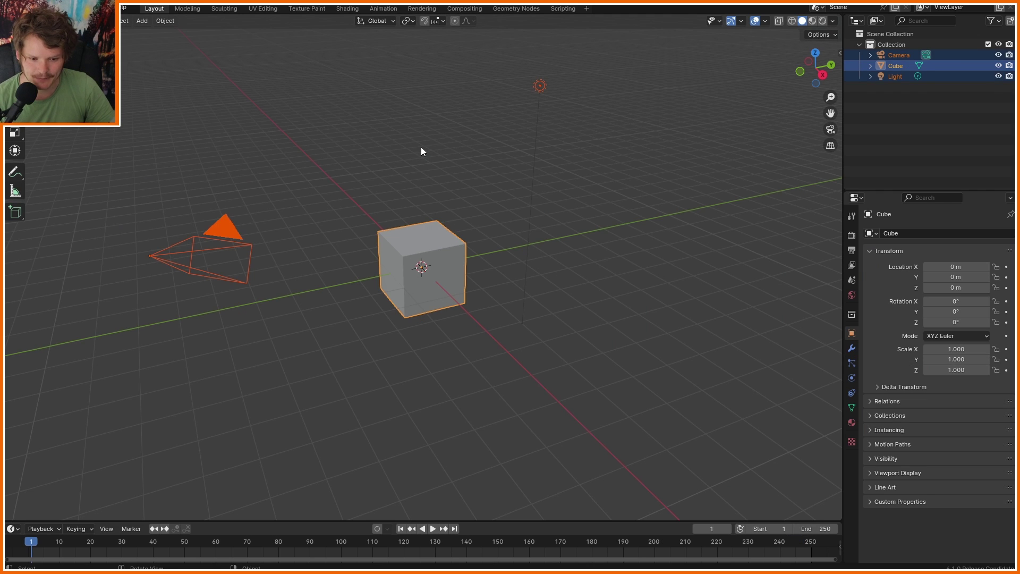
- Delete the default camera, cube and light, and switch to the front view
key(x)
click(420, 145)
click(800, 70)
- Annotate a V of two branches from the origin, with two further branches growing from each tip
drag(421, 266, 384, 219)
drag(423, 266, 463, 220)
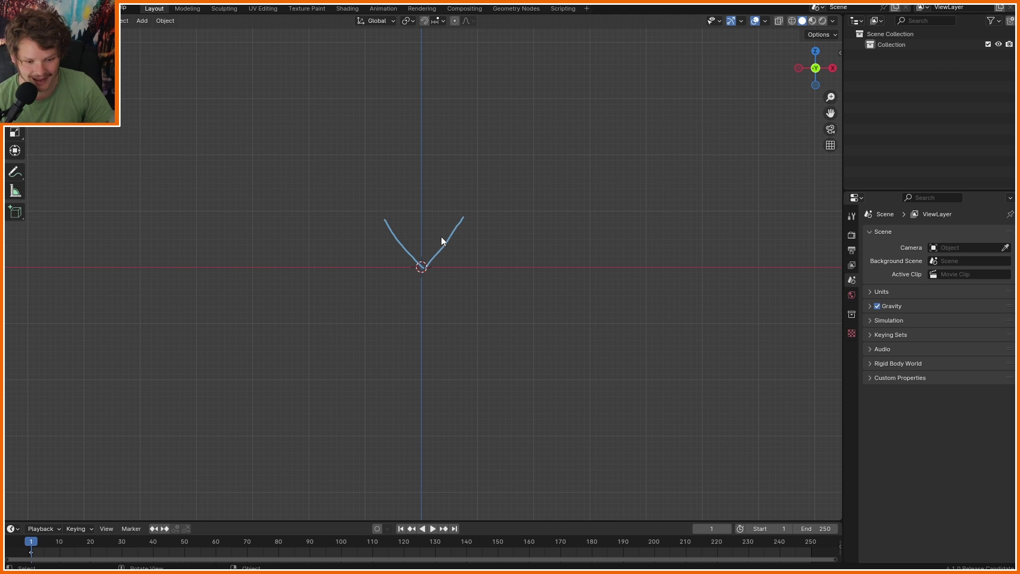
scroll(440, 235, up, 4)
shift+middle_drag(345, 196, 325, 253)
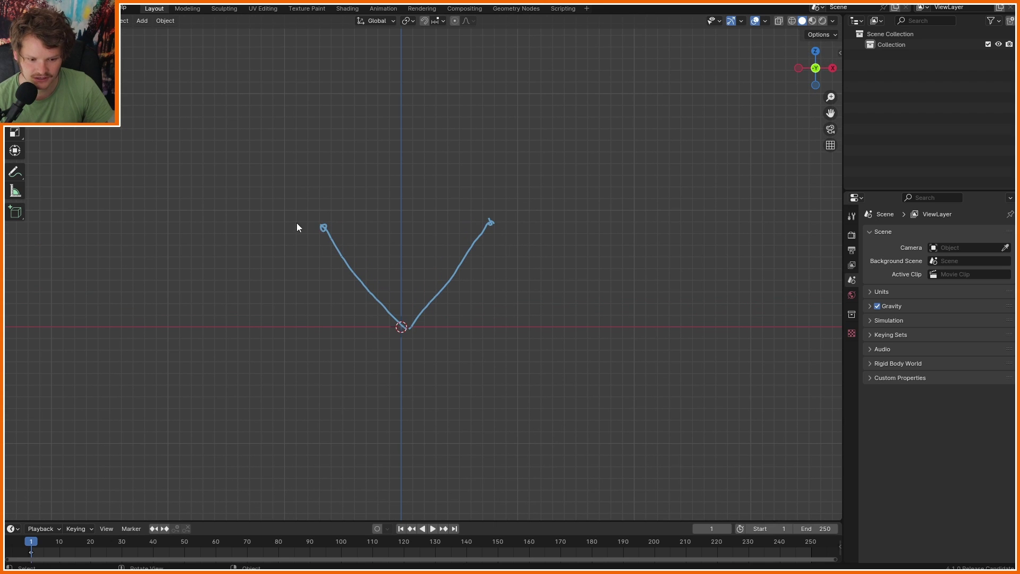
drag(321, 227, 214, 190)
drag(319, 220, 327, 116)
drag(489, 222, 458, 112)
drag(489, 220, 589, 195)
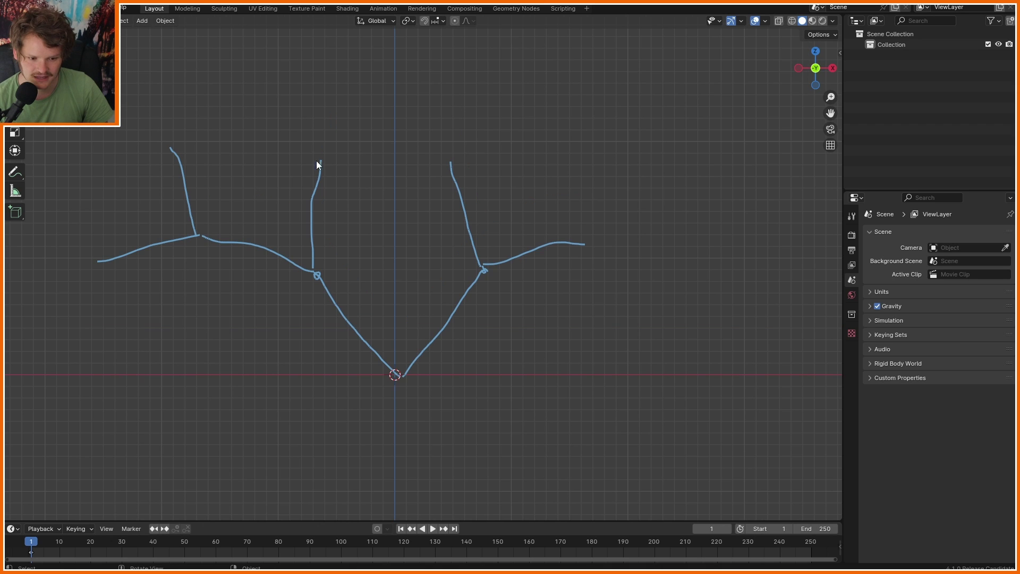
- Annotate another level of forks at the branch ends, and erase the whole annotation sketch
mouse_move(319, 160)
mouse_down()
mouse_move(280, 104)
mouse_move(269, 106)
mouse_move(388, 93)
mouse_up()
drag(421, 130, 450, 160)
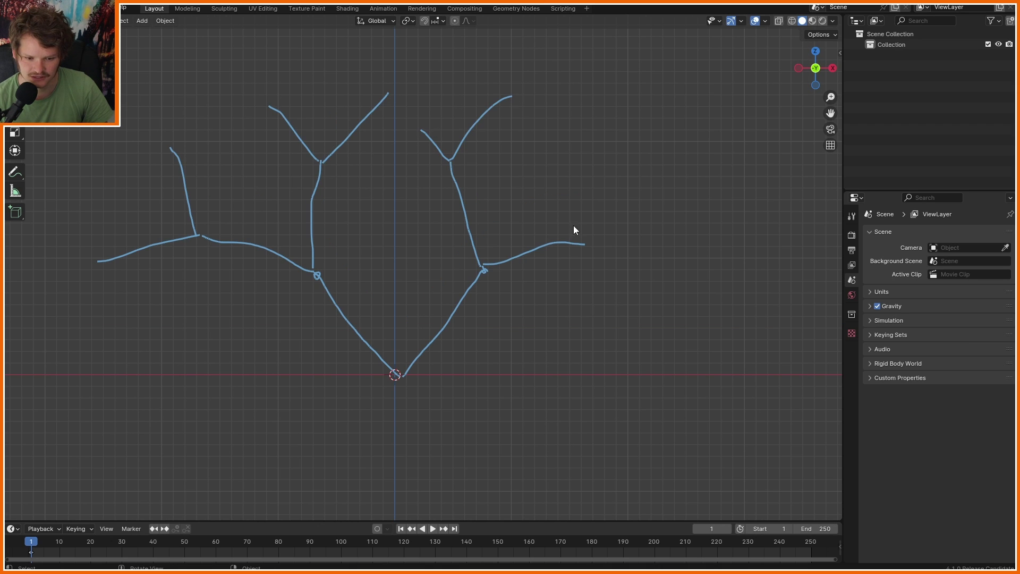
drag(585, 244, 702, 249)
mouse_move(749, 251)
right_down()
mouse_move(515, 214)
mouse_move(409, 219)
mouse_move(176, 184)
right_up()
ctrl+drag(179, 180, 204, 272)
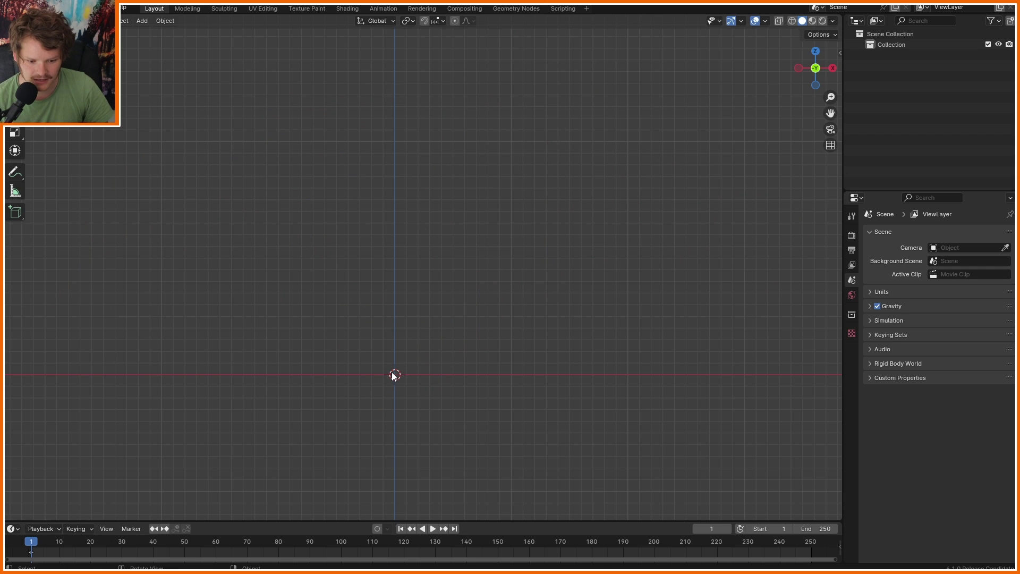
- Annotate a vertical stem with one side branch from the origin, and repeat that pattern from its ends
drag(401, 349, 400, 251)
drag(395, 317, 351, 291)
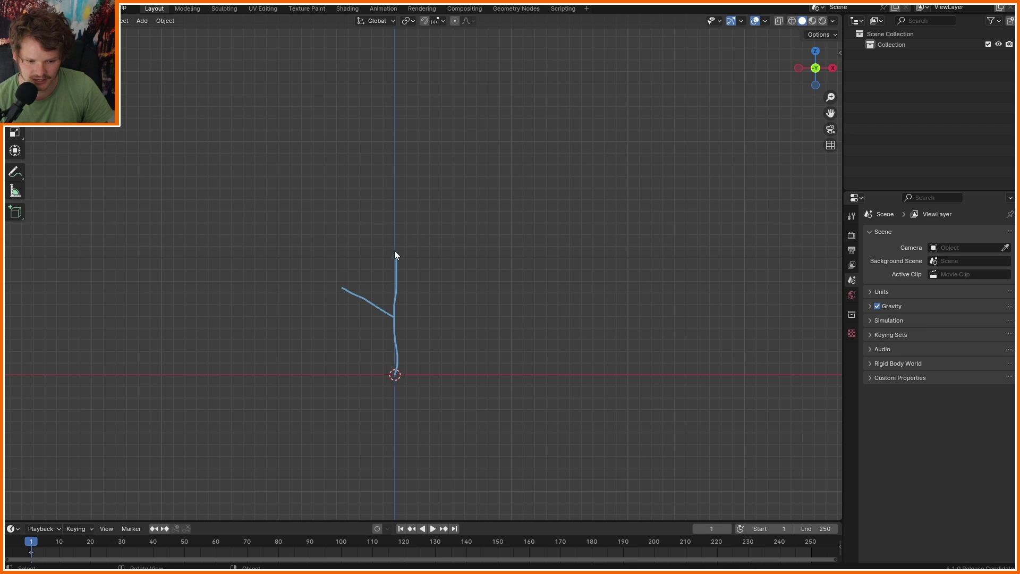
drag(394, 251, 386, 126)
drag(380, 171, 313, 171)
drag(342, 288, 212, 249)
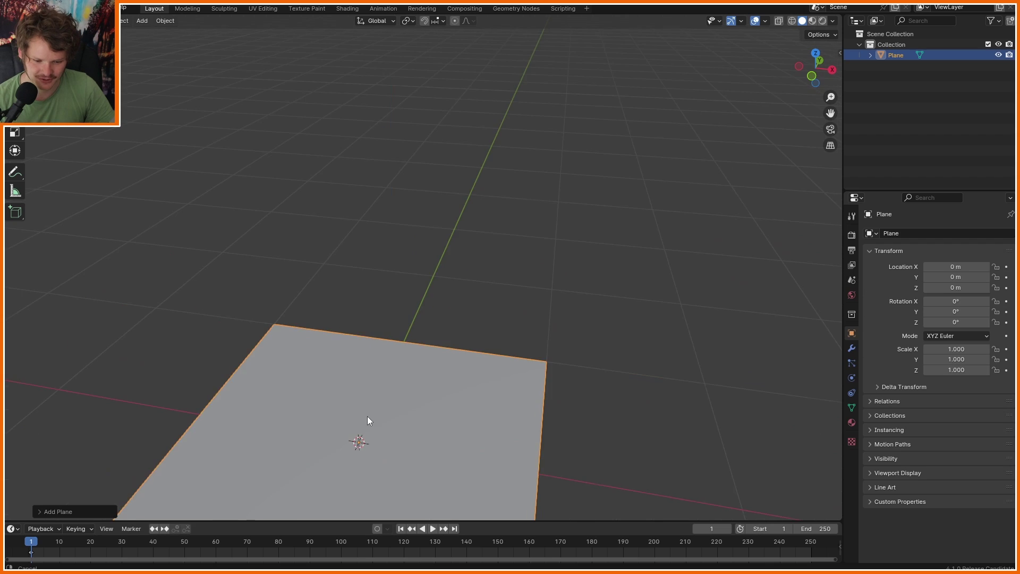
- Merge all of the plane's vertices at their center in Edit Mode
shift+middle_drag(368, 416, 391, 326)
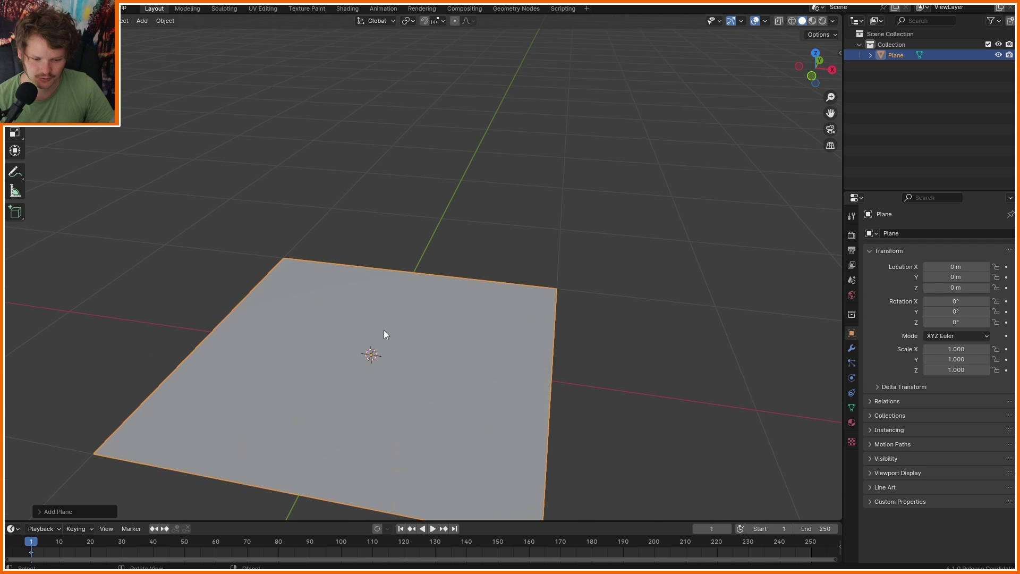
key(Tab)
key(m)
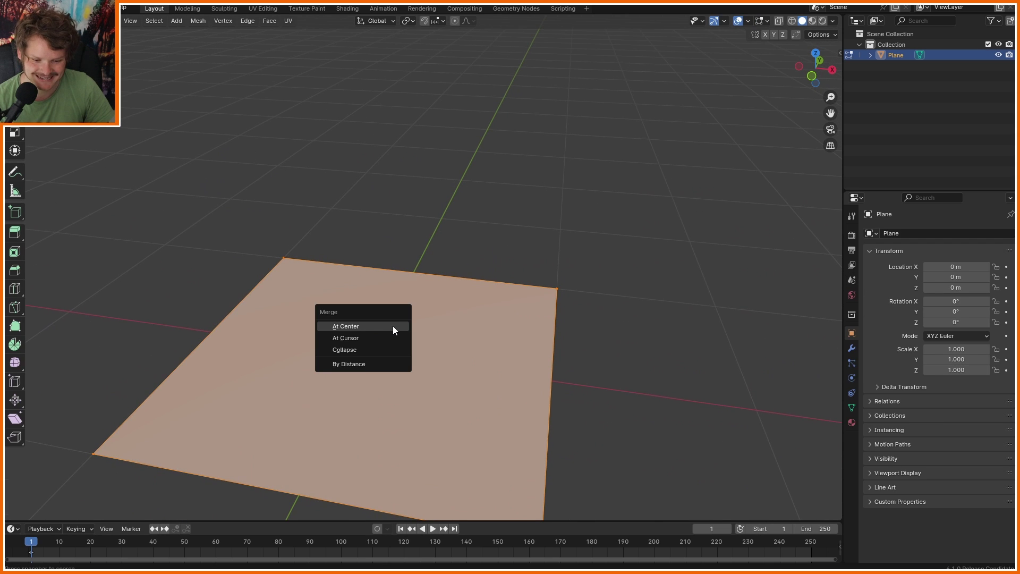
click(393, 327)
- In front view, extrude two diverging edges from the single vertex into a V, about 0.48 m high on the right and 0.44 m on the left
key(KP_1)
key(e)
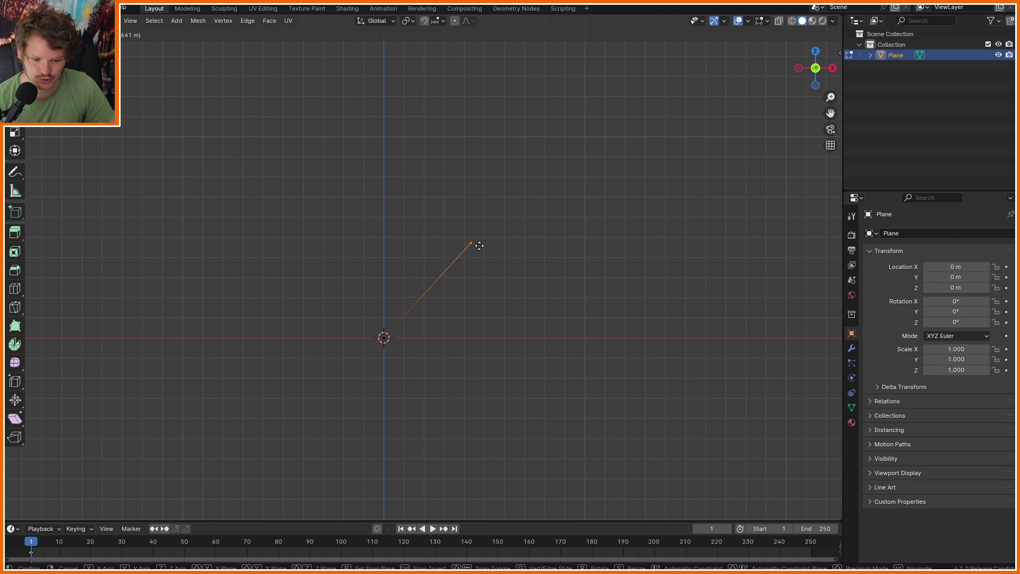
click(478, 241)
click(384, 338)
key(e)
click(325, 251)
middle_drag(325, 251, 422, 322)
key(Tab)
- Sketch annotation strokes at both tips of the V to indicate further branches
scroll(422, 325, up, 1)
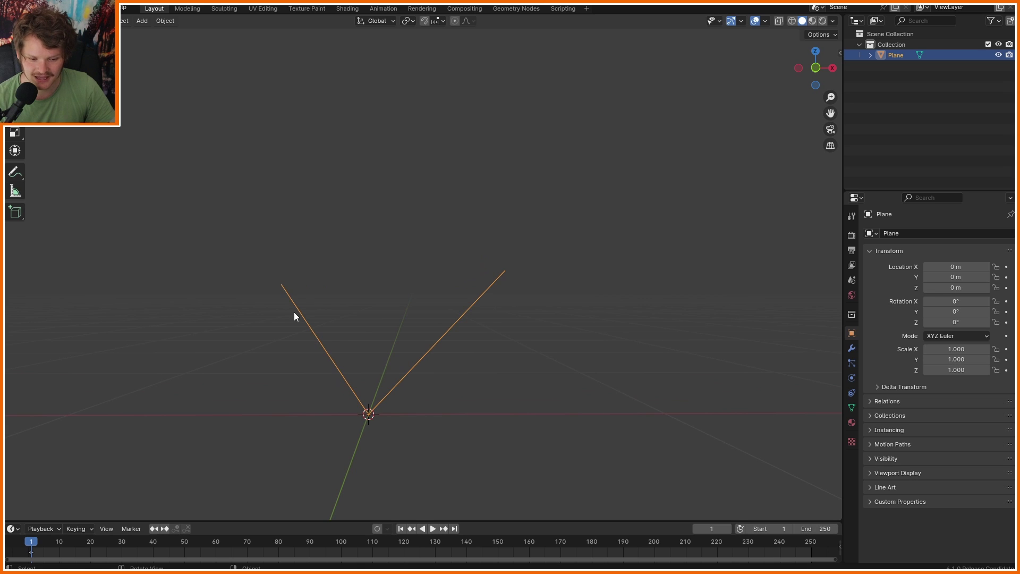
drag(210, 250, 280, 284)
drag(494, 274, 626, 247)
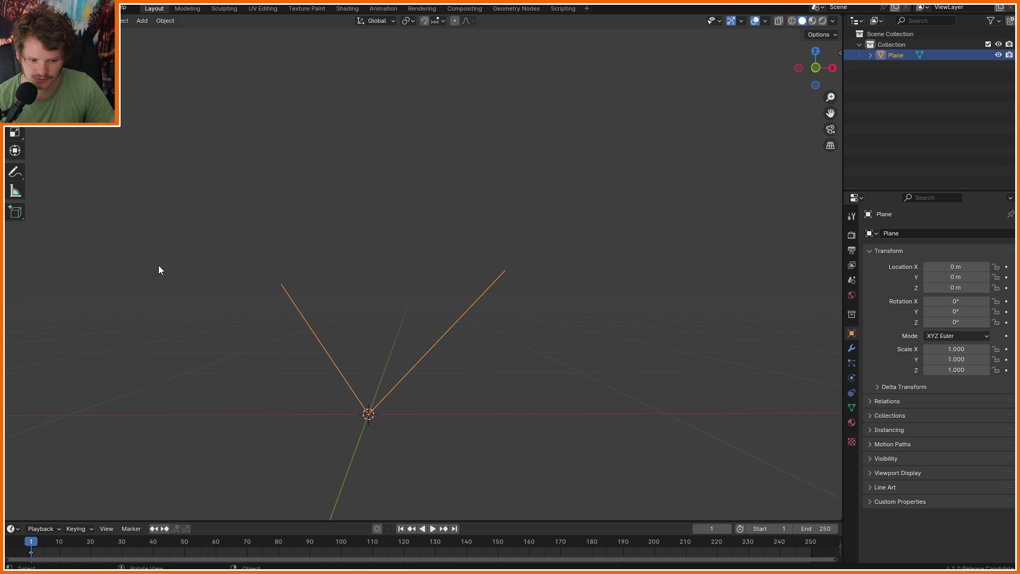
- Create a vertex group named "selection" and assign the V's two tip vertices to it
key(Tab)
click(505, 270)
click(851, 408)
click(1006, 266)
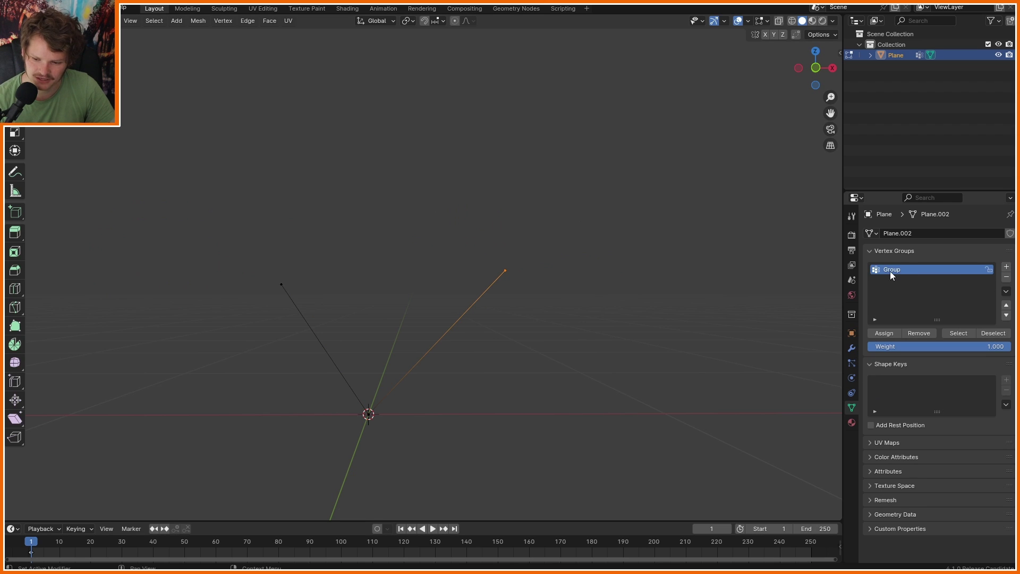
text(selection)
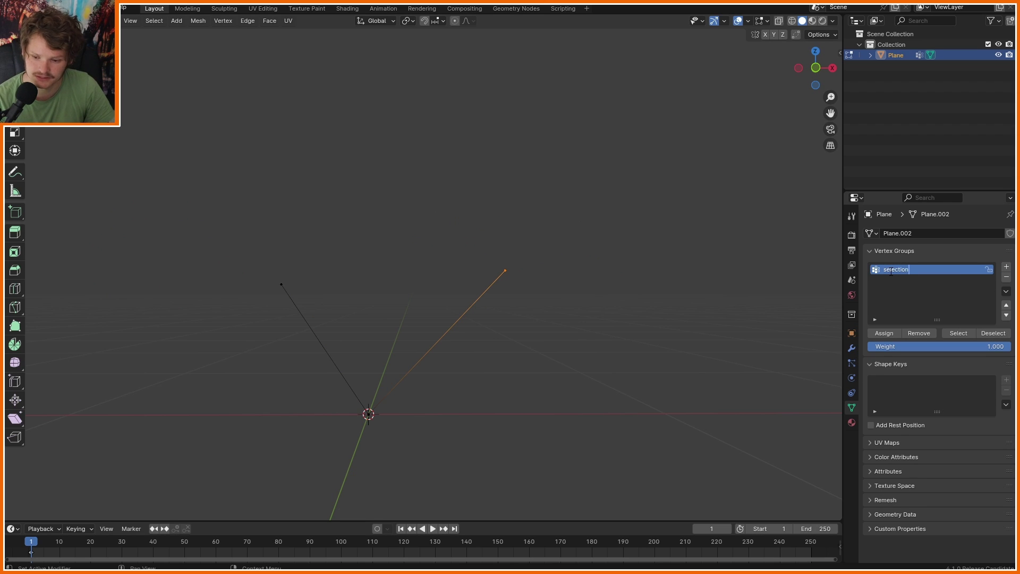
key(Return)
shift+click(276, 247)
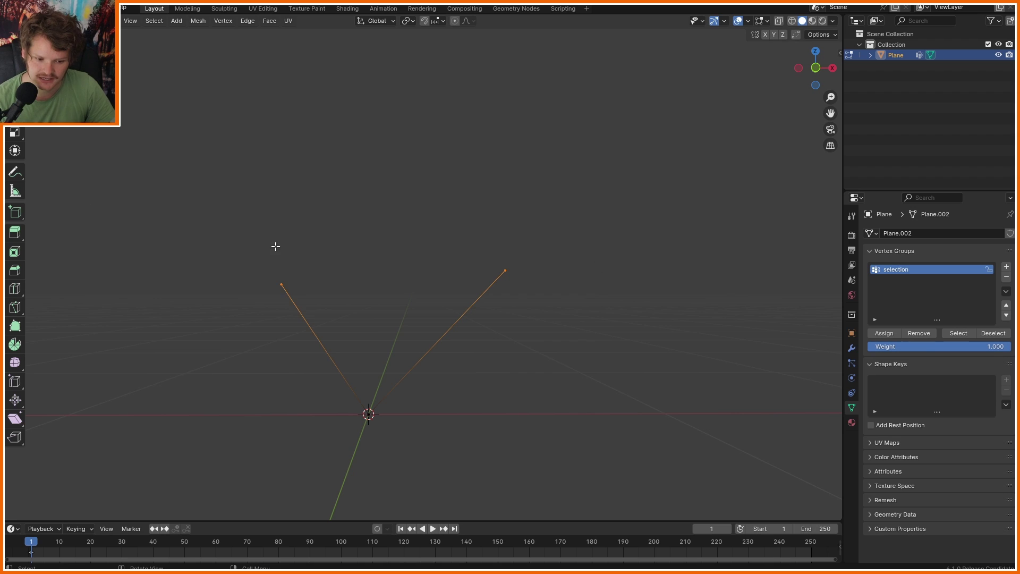
click(890, 332)
- In the Geometry Nodes workspace, insert an Instance on Points node between Group Input and Group Output of a new node tree
click(516, 9)
key(shift+a)
text(inst)
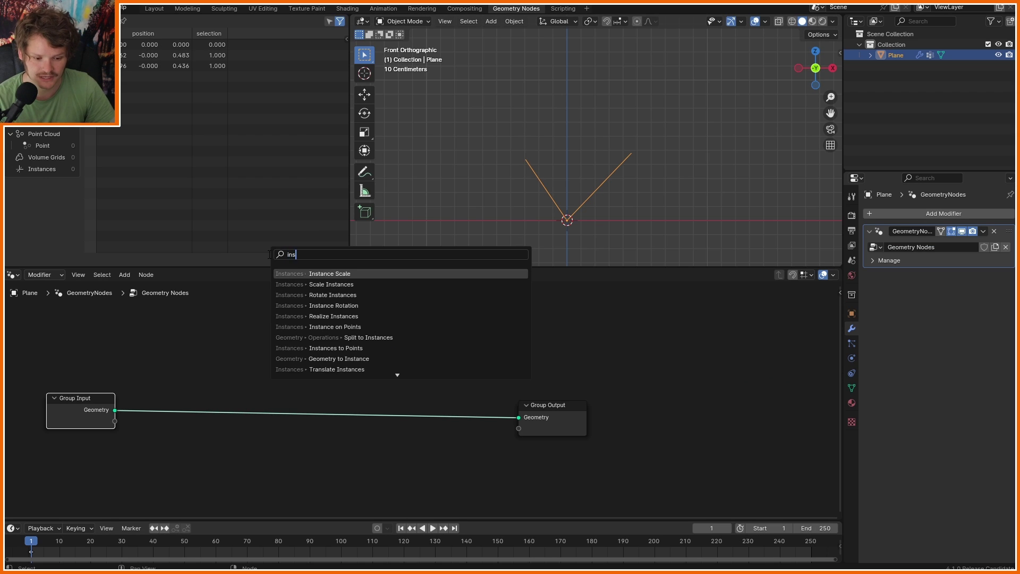
key(Down)
key(Down)
key(Down)
key(Down)
key(Down)
key(Return)
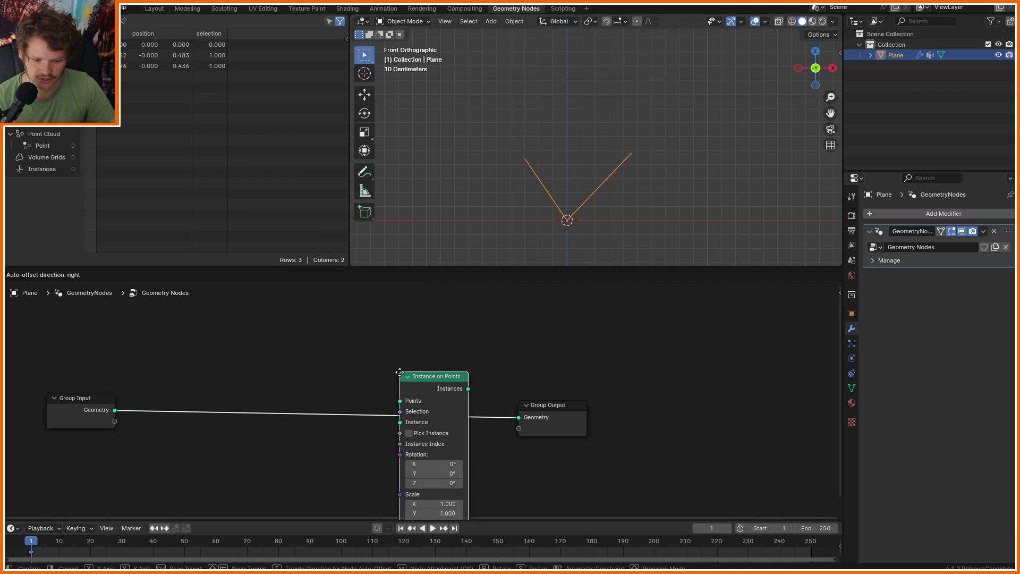
click(404, 375)
- Connect the Group Input's Geometry to the Instance input as well, and move both nodes to space out the layout
drag(113, 410, 399, 422)
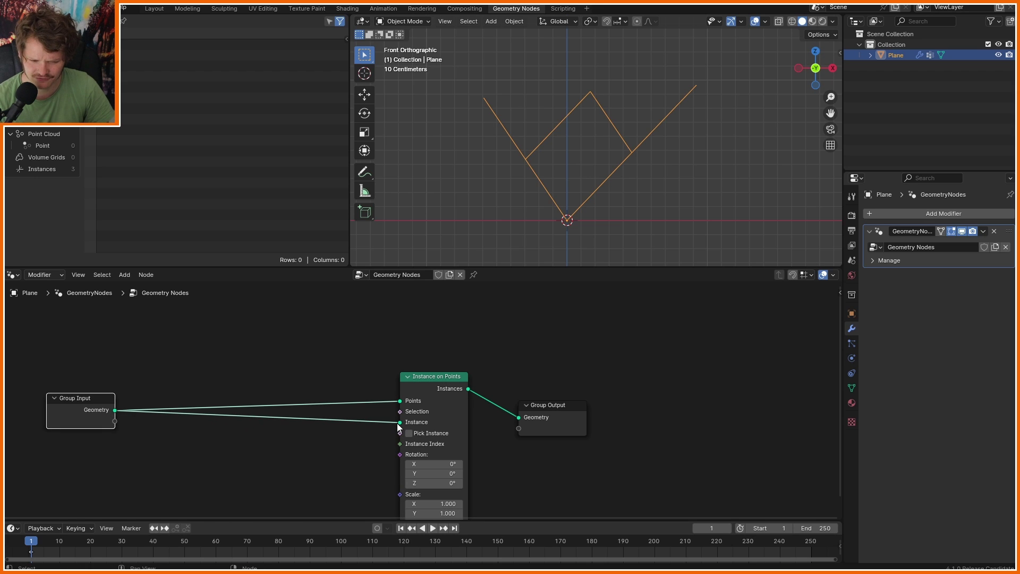
drag(81, 399, 62, 387)
drag(426, 378, 356, 375)
- Mark the original V's two tip points in the viewport with short annotation strokes
scroll(537, 187, up, 2)
shift+scroll(536, 185, down, 3)
key(d)
mouse_move(549, 209)
mouse_down()
mouse_move(489, 121)
mouse_move(636, 110)
mouse_up()
right_drag(637, 110, 512, 133)
shift+middle_drag(493, 126, 489, 211)
key(d)
drag(481, 202, 494, 206)
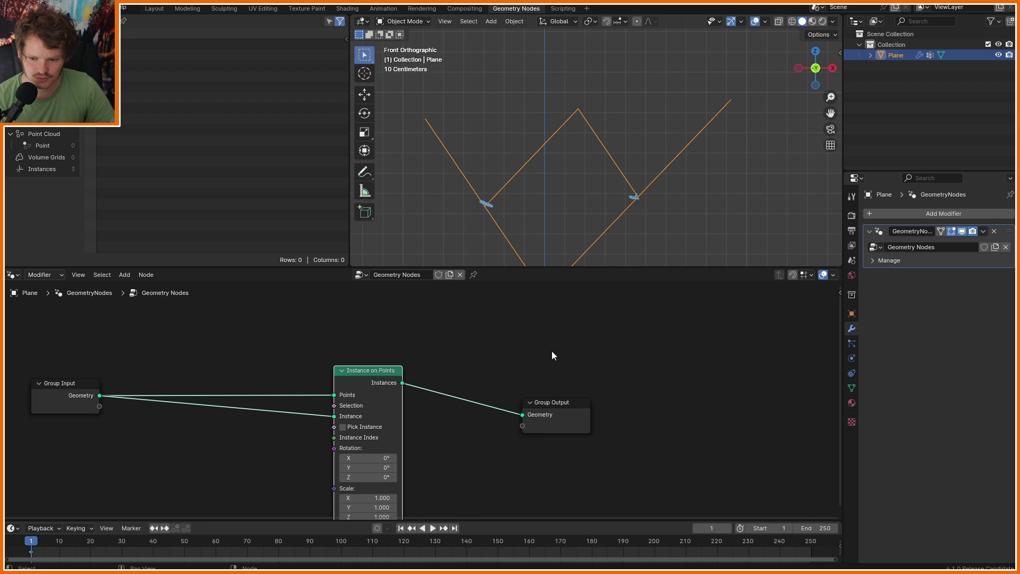
- Show the mesh's vertex groups and add a Named Attribute node above the Group Input and Instance on Points nodes
click(851, 388)
middle_drag(305, 432, 460, 463)
key(shift+a)
click(386, 316)
text(named)
key(Return)
click(386, 317)
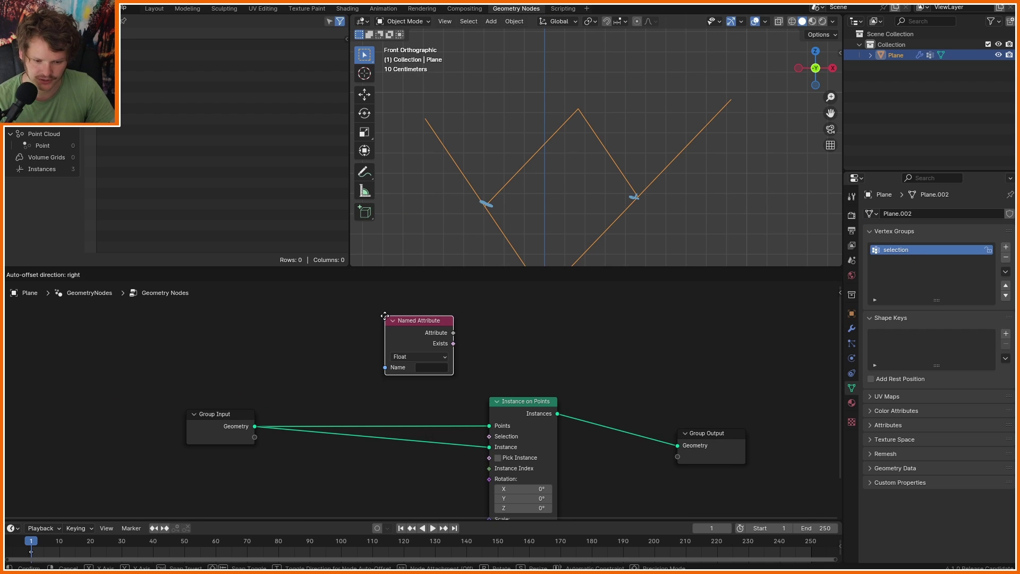
- Set the Named Attribute's name to selection and connect its Attribute output to the Selection input of Instance on Points
click(432, 368)
click(457, 401)
drag(453, 332, 489, 436)
middle_drag(271, 394, 214, 371)
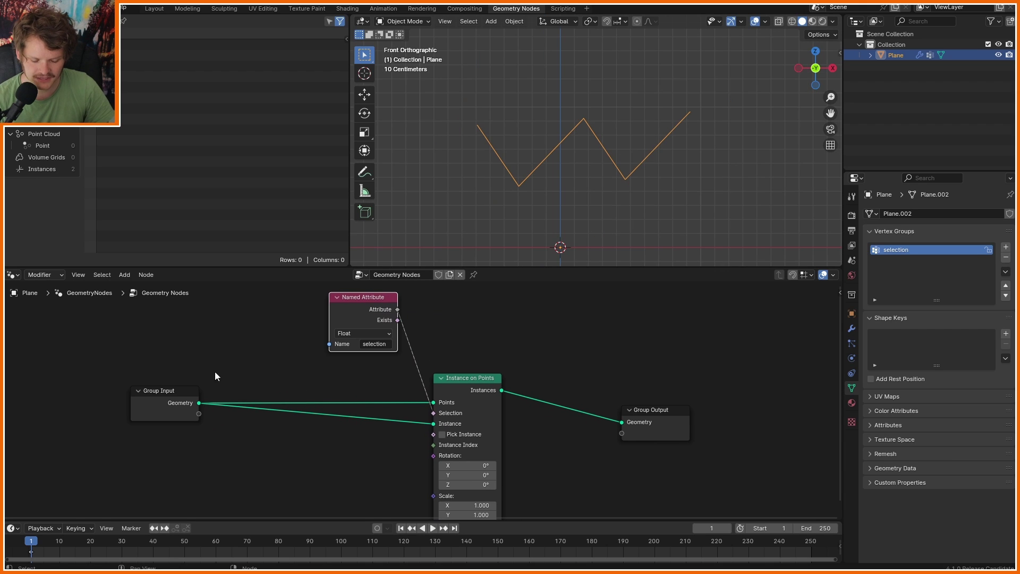
- Combine the Group Input geometry with the instances through a Join Geometry node before Group Output, and place that node above the link
click(177, 393)
click(474, 376)
drag(189, 408, 132, 397)
ctrl+shift+right_drag(463, 395, 132, 396)
middle_drag(502, 393, 370, 399)
click(412, 385)
drag(414, 384, 402, 336)
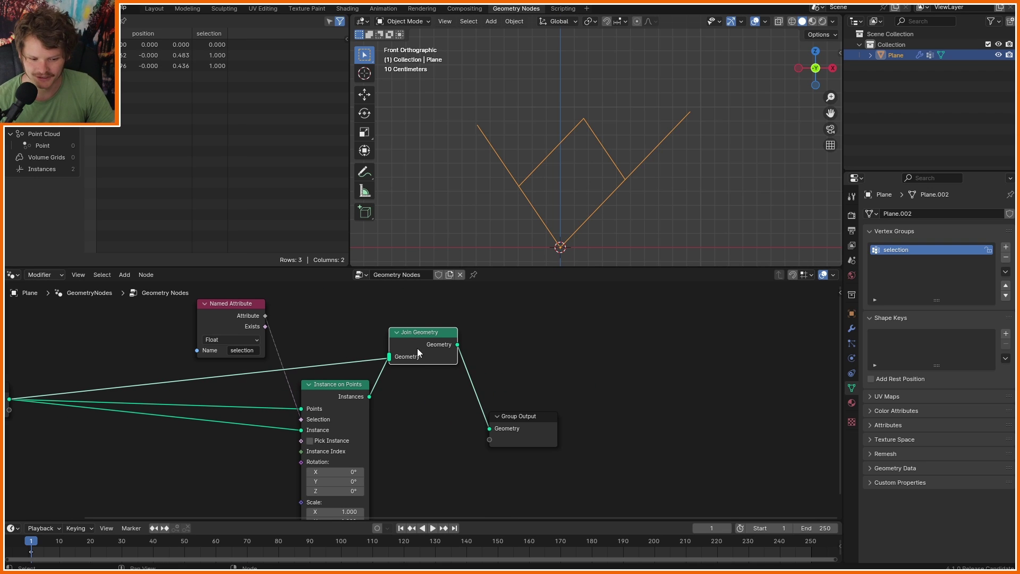
key(ctrl+x)
click(206, 313)
key(x)
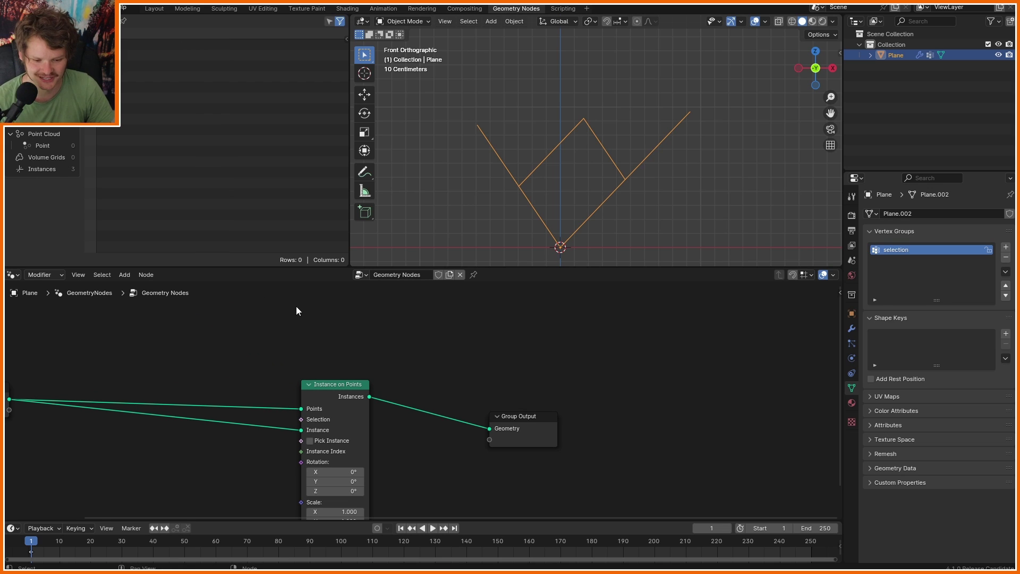
key(ctrl+z)
key(ctrl+z)
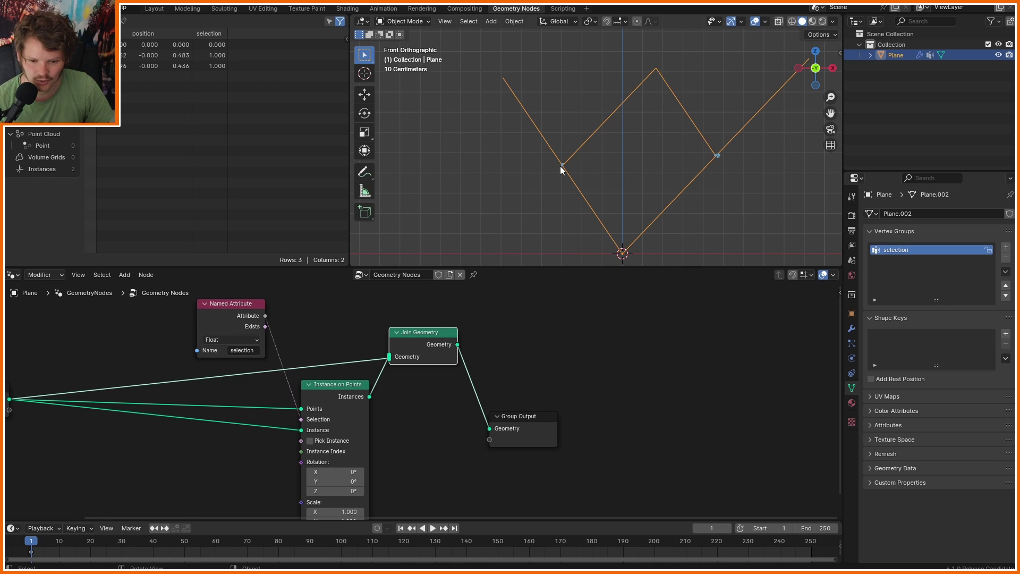
- Sketch annotation strokes for a rotated pair of branches at the V's left tip, trace the left branch, and erase the strokes
drag(562, 165, 436, 141)
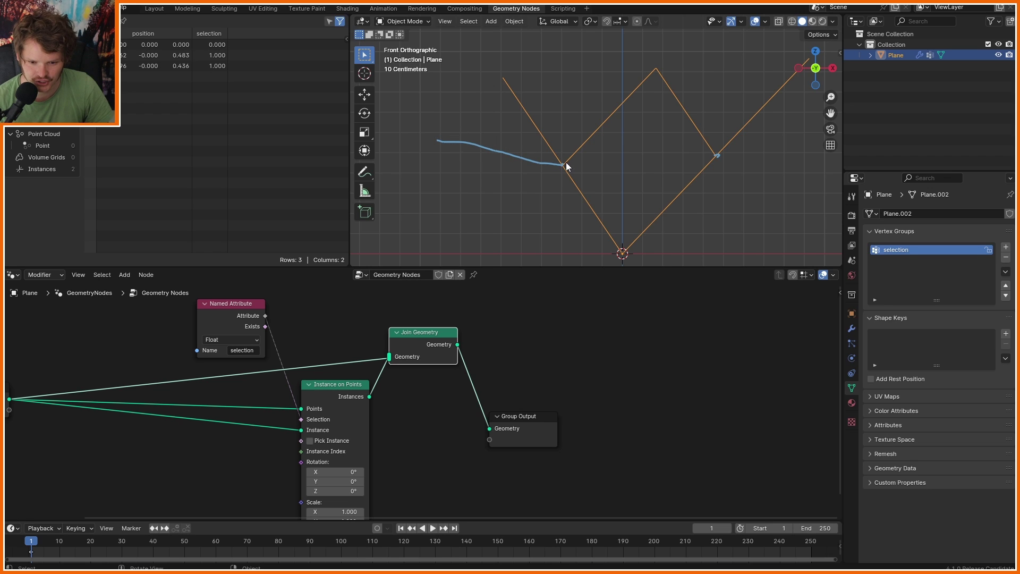
drag(563, 163, 554, 60)
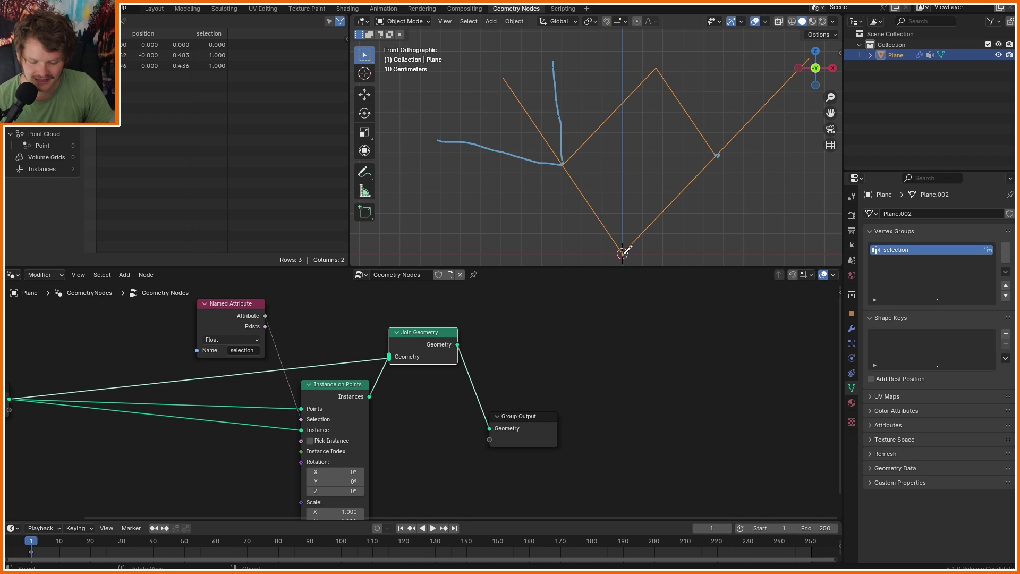
drag(622, 250, 561, 164)
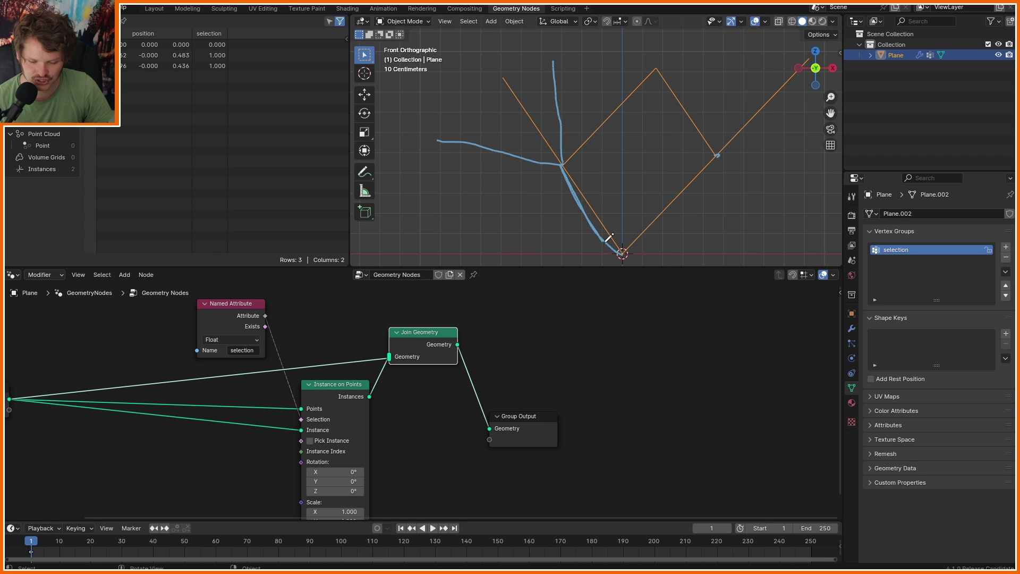
mouse_move(611, 244)
ctrl+mouse_down()
mouse_move(546, 193)
mouse_move(535, 68)
ctrl+mouse_up()
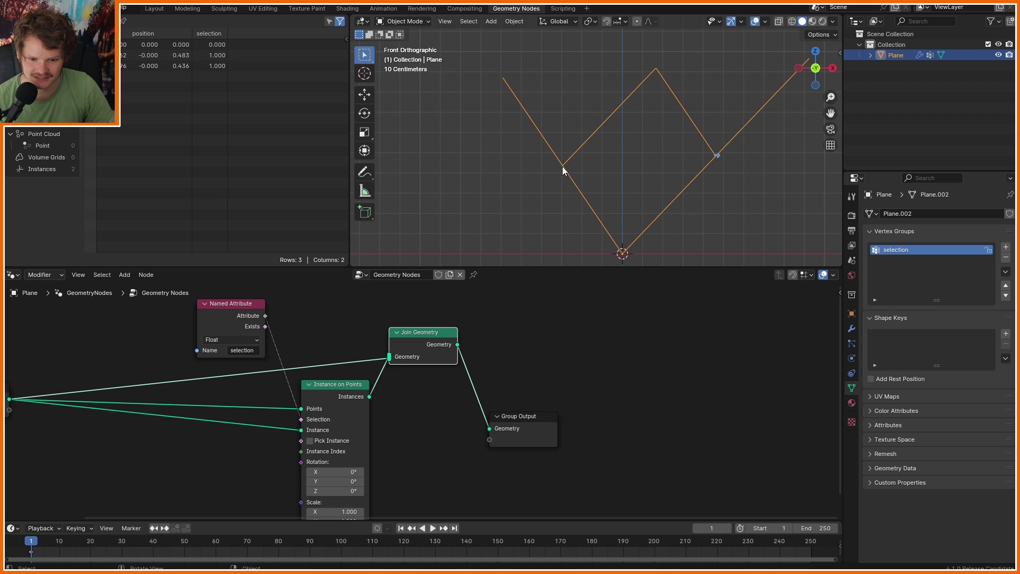
mouse_move(563, 169)
mouse_down()
mouse_move(528, 47)
mouse_move(700, 47)
mouse_move(512, 148)
mouse_up()
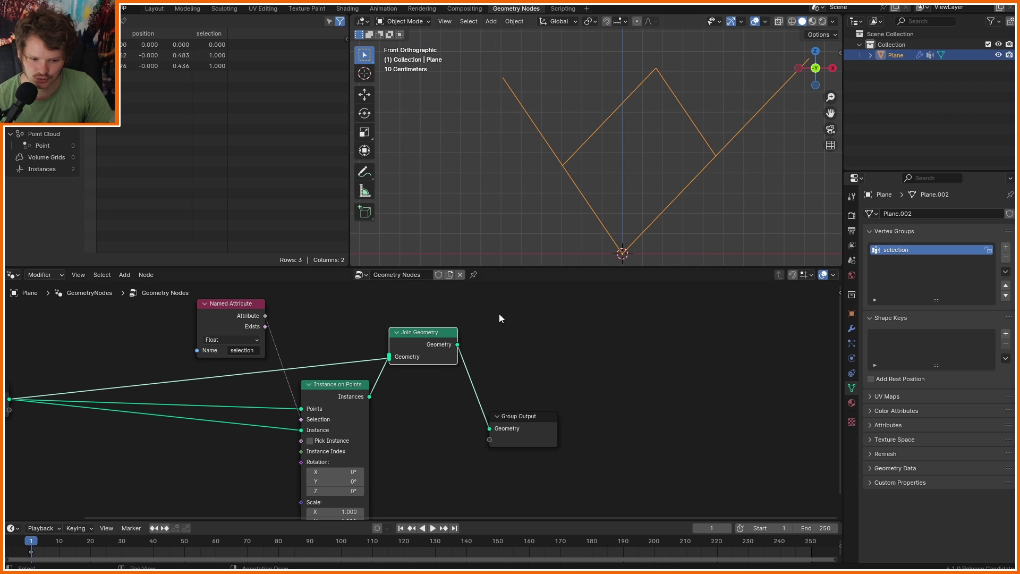
- Route the Group Input links through reroute points and move the Named Attribute node to just above Instance on Points
scroll(431, 367, down, 2)
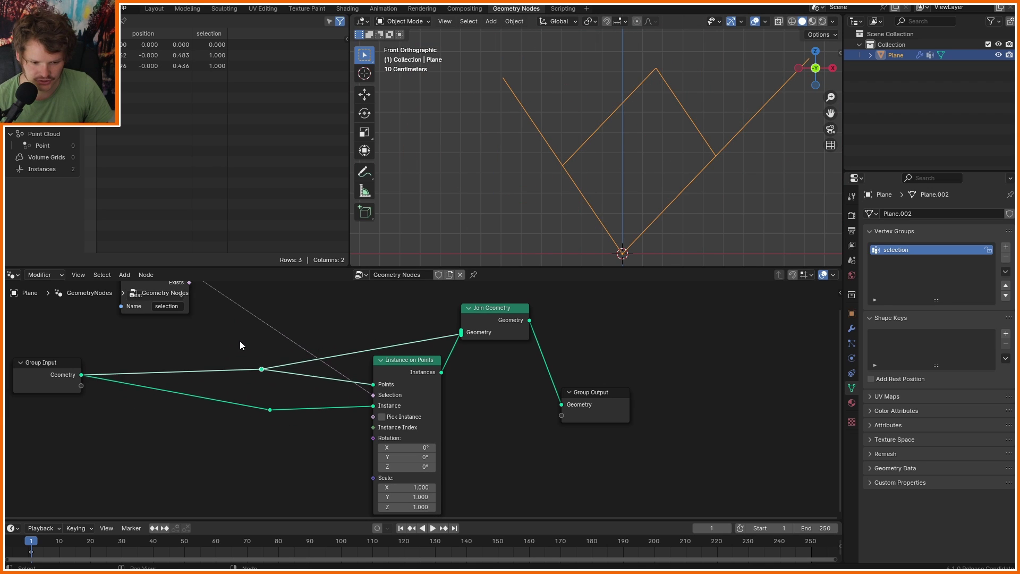
key(g)
click(286, 357)
key(g)
click(340, 352)
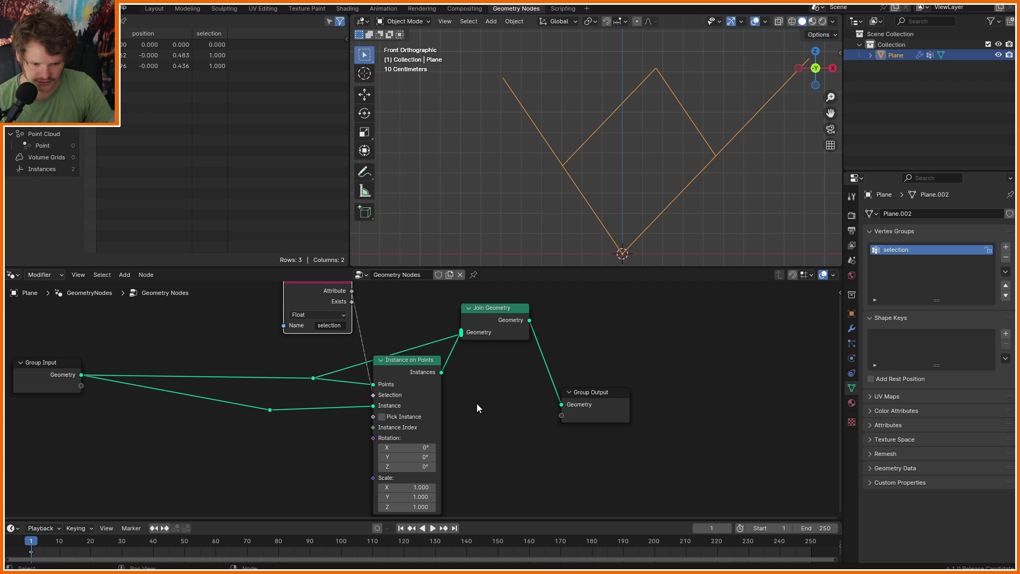
- Group the instancing nodes into one node group, duplicate it, and chain the copy after the original with the Group Input geometry as Instance
drag(535, 466, 290, 286)
key(ctrl+g)
key(shift+d)
click(384, 398)
drag(312, 338, 355, 448)
alt+shift+click(396, 408)
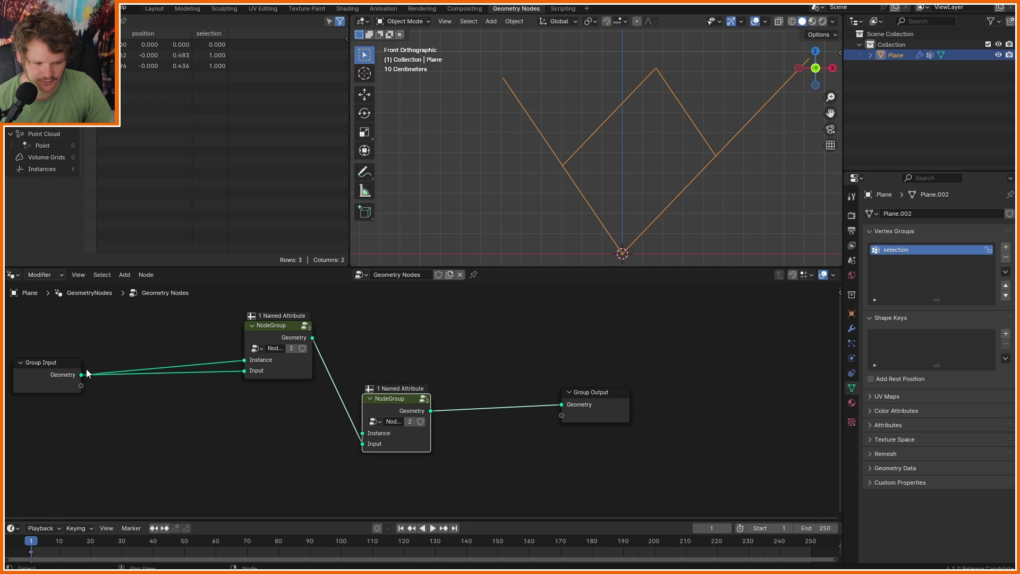
drag(81, 375, 358, 432)
- Duplicate the node group once more and chain it as a third iteration, feeding Group Input geometry to Instance and its output to Group Output
scroll(515, 250, down, 4)
click(409, 434)
key(shift+d)
click(559, 472)
drag(430, 410, 463, 470)
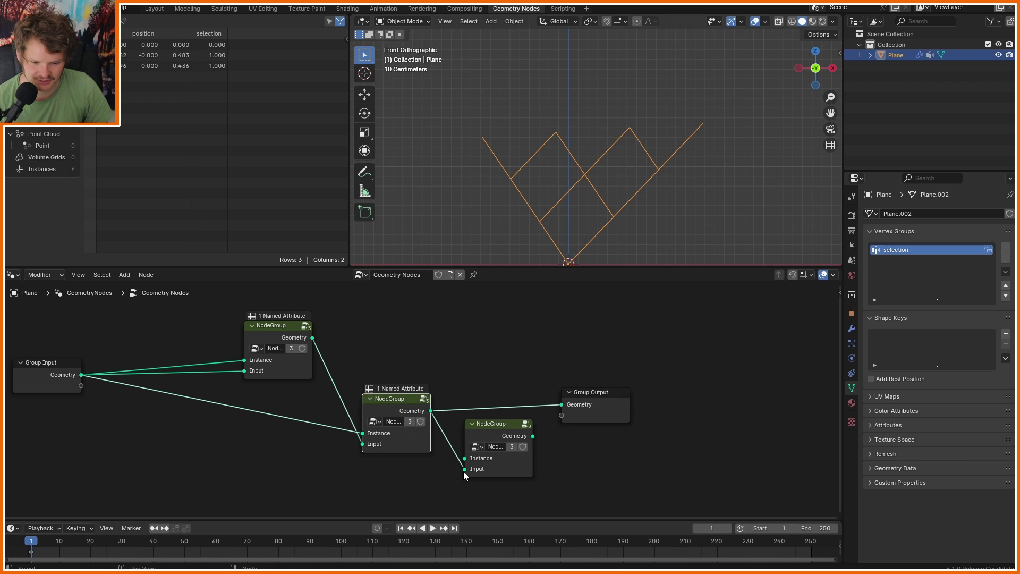
alt+shift+click(499, 428)
alt+right_drag(83, 372, 474, 450)
scroll(588, 121, down, 2)
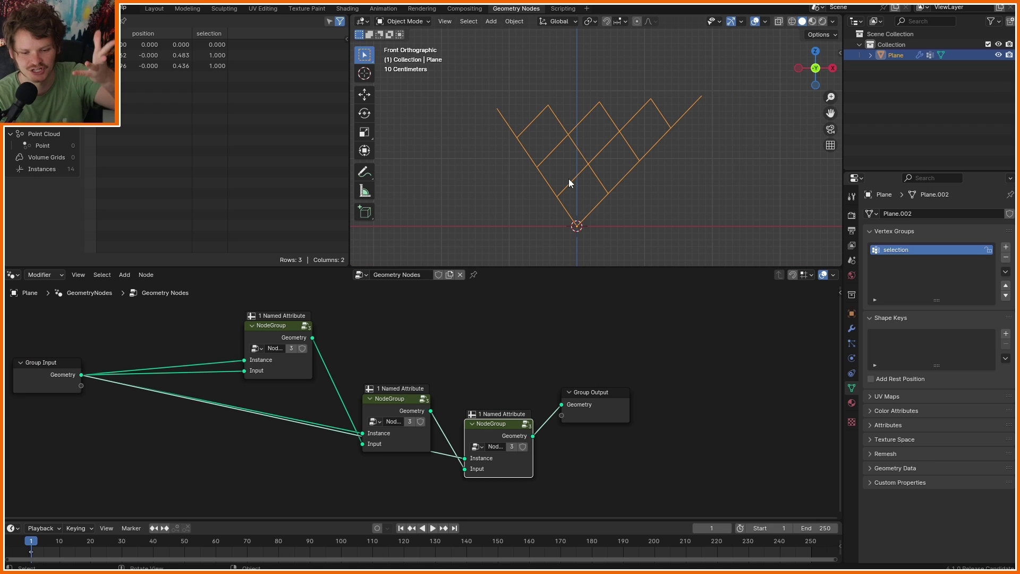
- Undo the chained node group copies and the grouping of the instancing nodes
key(ctrl+z)
key(ctrl+z)
key(ctrl+z)
key(ctrl+z)
key(ctrl+z)
key(ctrl+z)
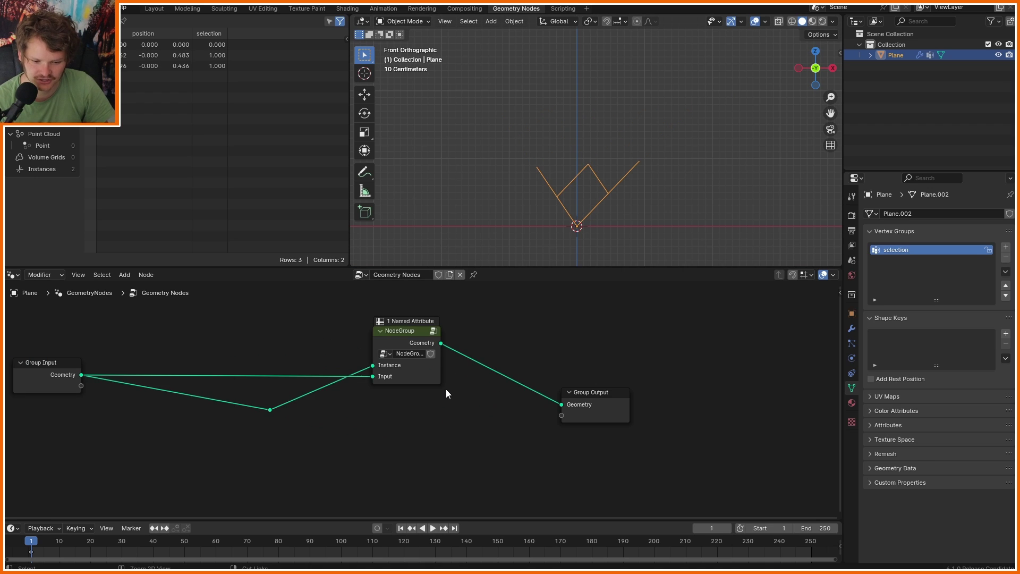
key(ctrl+z)
- Sketch a rotated pair of branches at the V's left tip with annotation strokes and undo them
scroll(572, 217, up, 5)
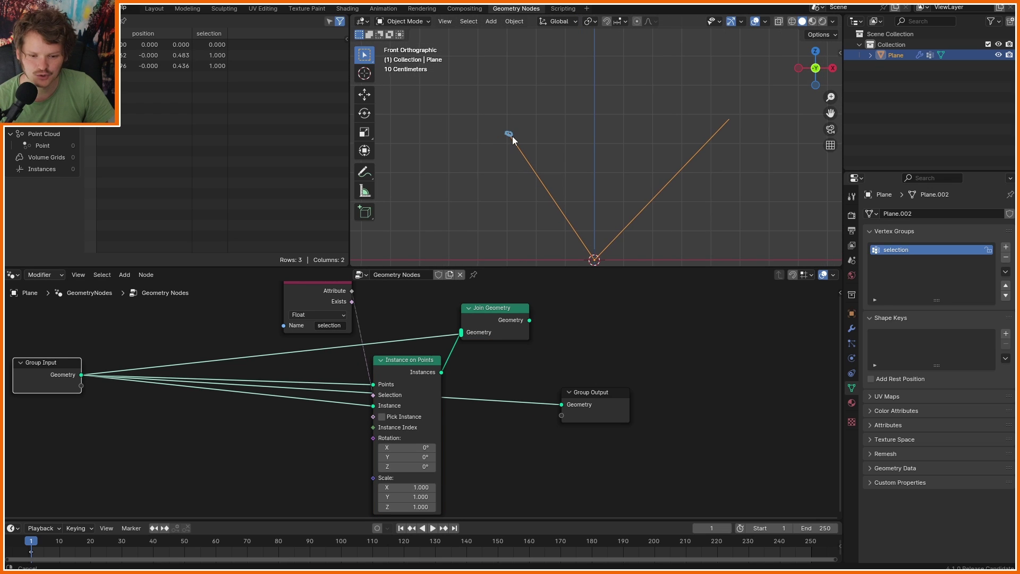
key(d)
drag(510, 135, 395, 98)
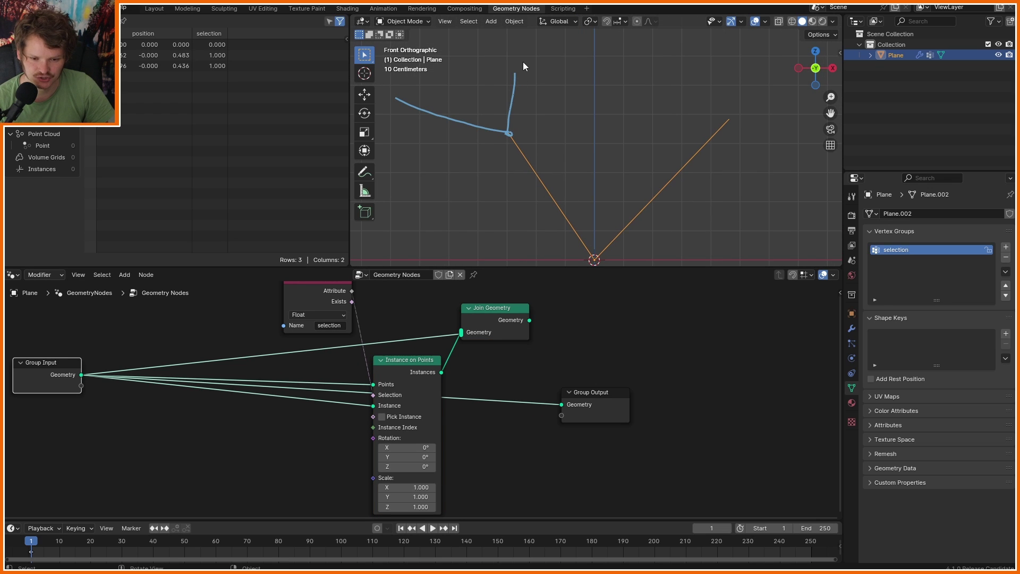
key(ctrl+z)
key(ctrl+z)
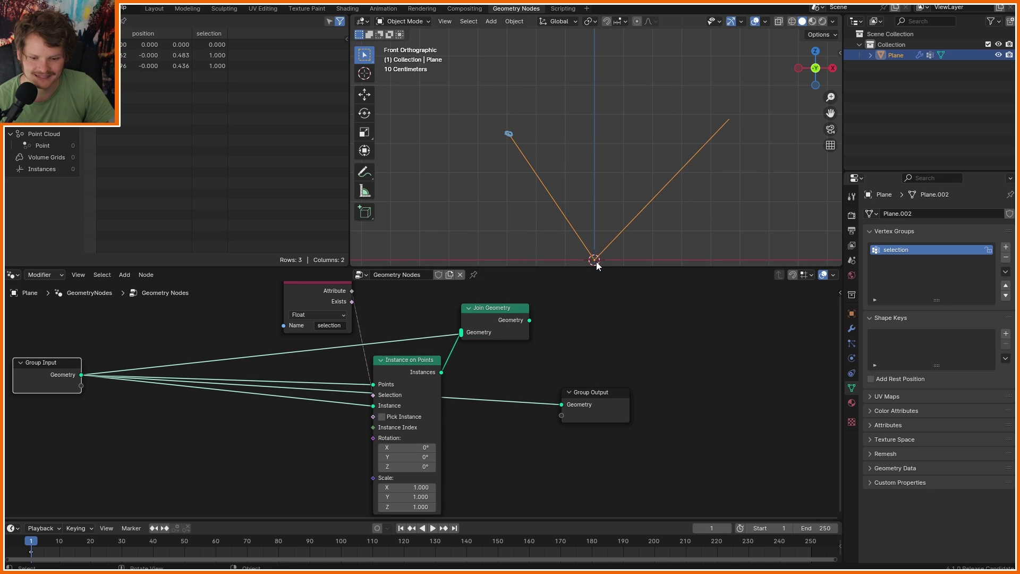
- Draw annotation arrows along the V's left branch with a theta angle mark, and erase the annotations
mouse_move(596, 264)
mouse_down()
mouse_move(509, 140)
mouse_move(528, 146)
mouse_up()
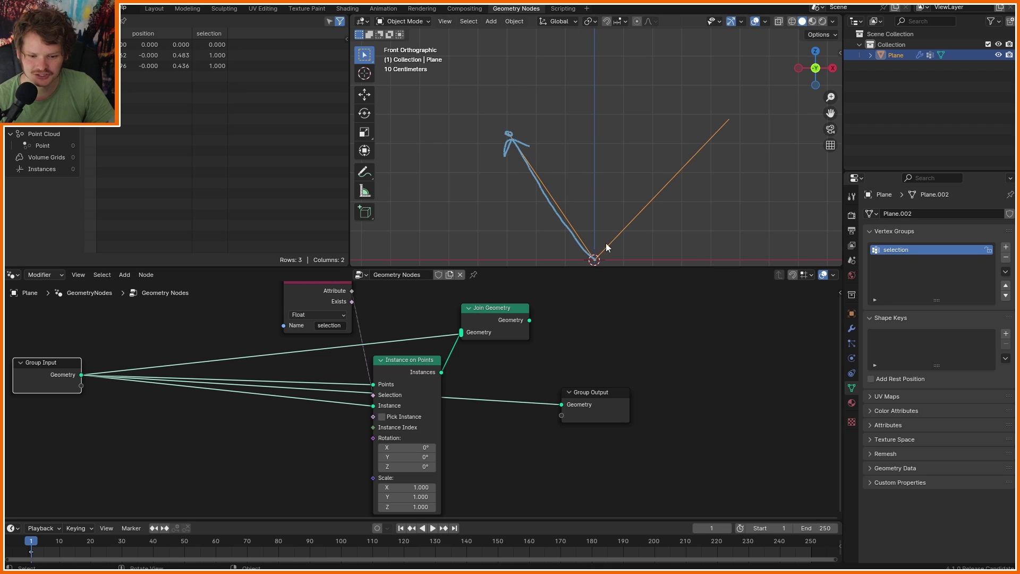
mouse_move(515, 253)
mouse_down()
mouse_move(516, 212)
mouse_move(536, 188)
mouse_move(529, 238)
mouse_move(552, 241)
mouse_move(549, 220)
mouse_up()
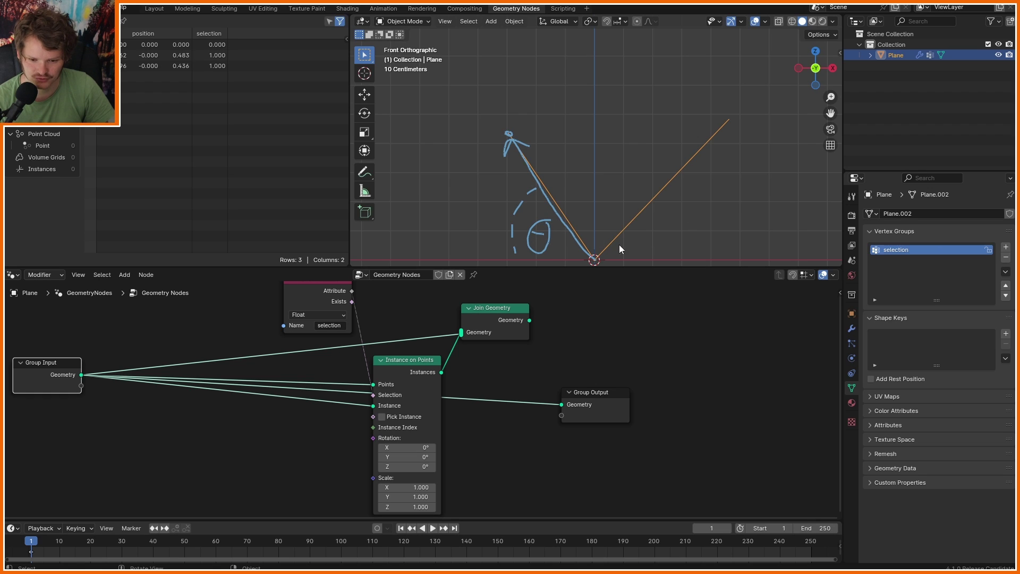
mouse_move(502, 128)
mouse_down()
mouse_move(595, 254)
mouse_move(502, 127)
mouse_move(569, 183)
mouse_move(594, 233)
mouse_move(588, 246)
mouse_move(603, 227)
mouse_up()
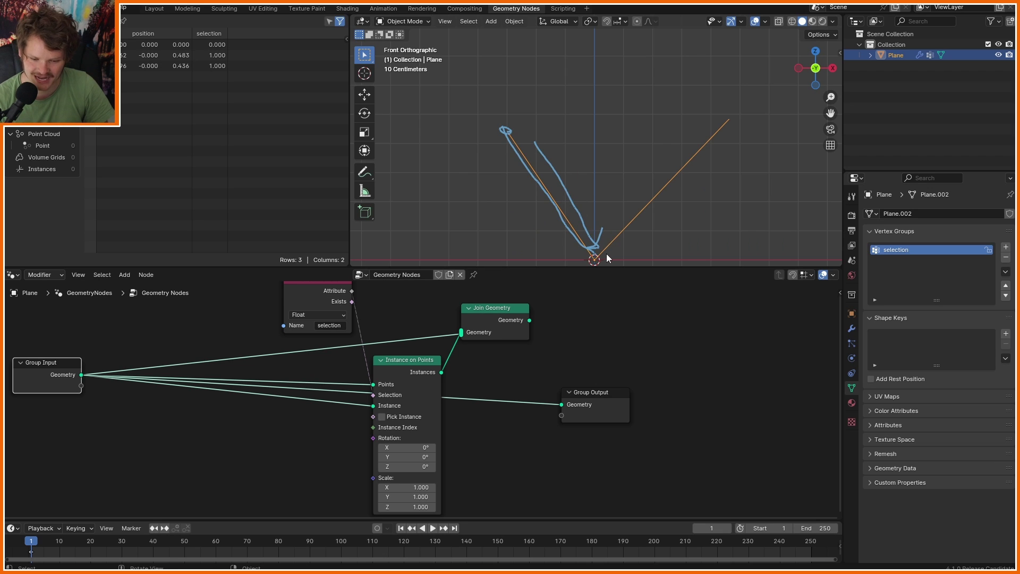
mouse_move(606, 254)
right_down()
mouse_move(478, 206)
mouse_move(408, 125)
right_up()
shift+middle_drag(635, 221, 620, 213)
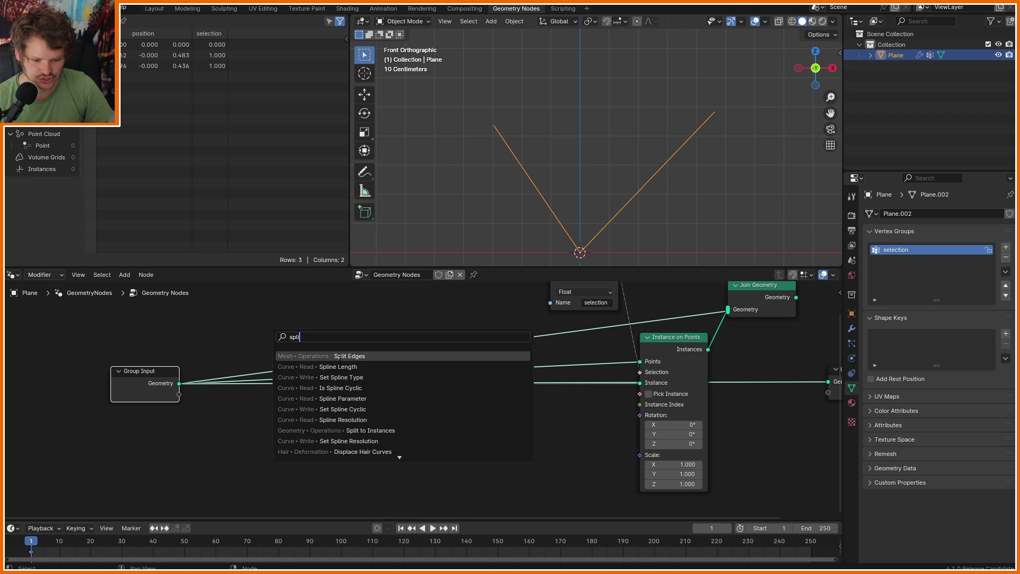
- Add a Split Edges node, feed it the Group Input geometry, and send its mesh to Group Output as a preview
click(343, 357)
click(263, 424)
alt+right_drag(142, 388, 265, 438)
drag(286, 432, 244, 404)
ctrl+shift+click(245, 403)
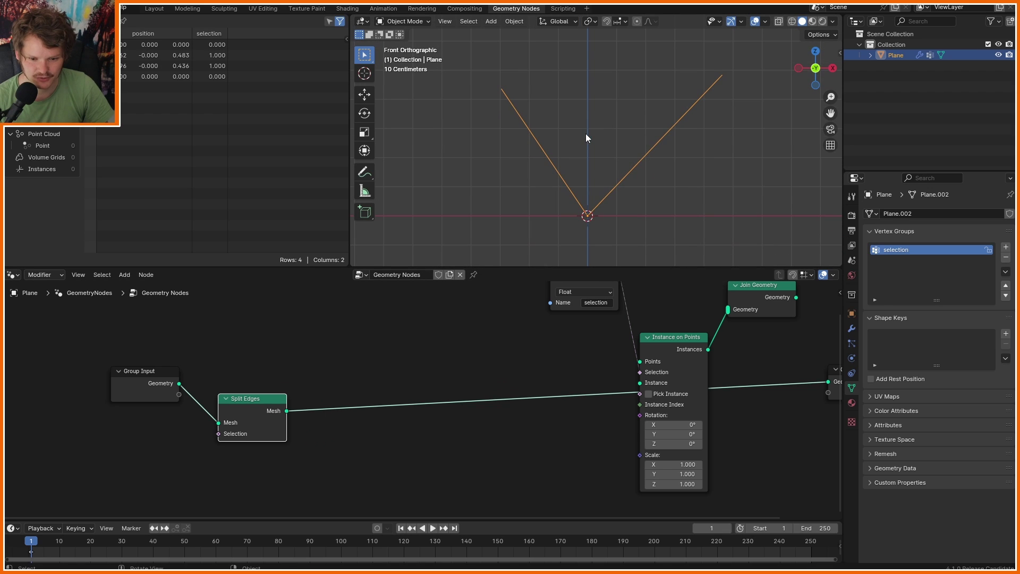
- Trace the V's right branch and mark the root point with annotation strokes, and erase them
mouse_move(585, 210)
mouse_down()
mouse_move(508, 84)
mouse_move(644, 129)
mouse_move(710, 72)
mouse_up()
right_drag(712, 66, 519, 52)
drag(588, 211, 591, 216)
- Add an Index of Nearest node above the Split Edges node
key(shift+a)
text(index of n)
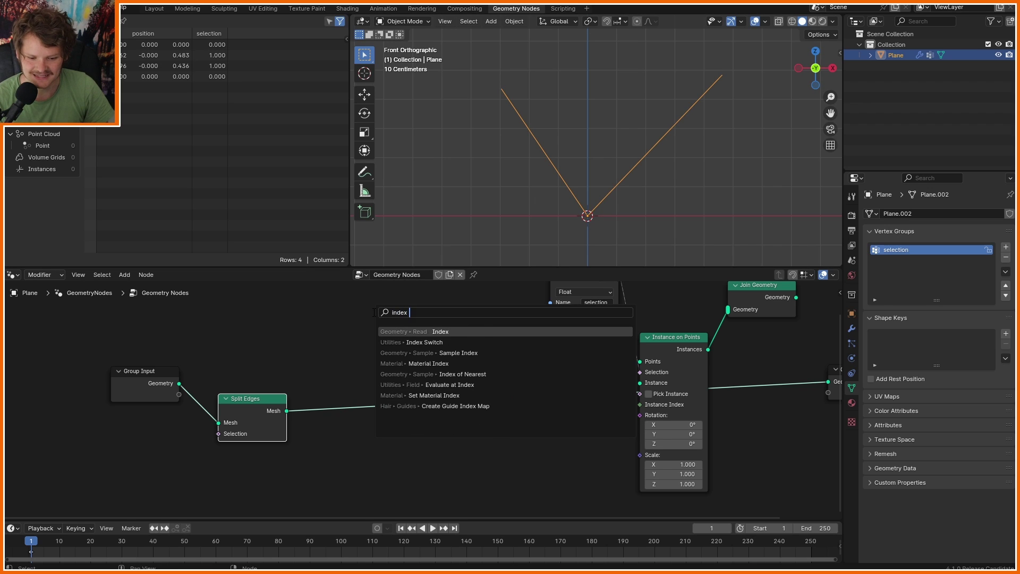
key(Return)
click(251, 306)
middle_drag(350, 354, 427, 386)
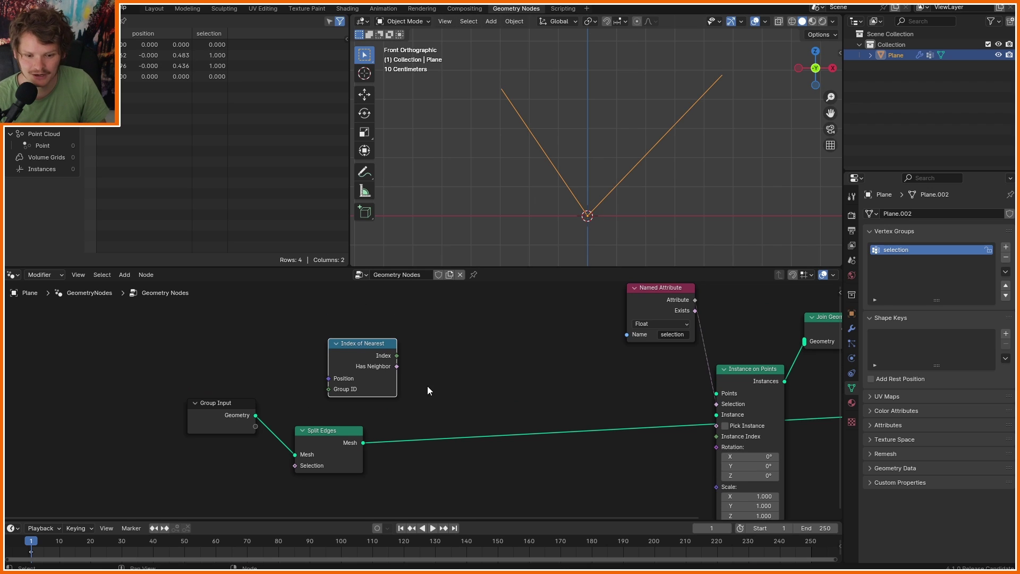
- Mark the left tip and the root, draw an annotation arrow between them, and erase the annotations
click(503, 89)
click(587, 214)
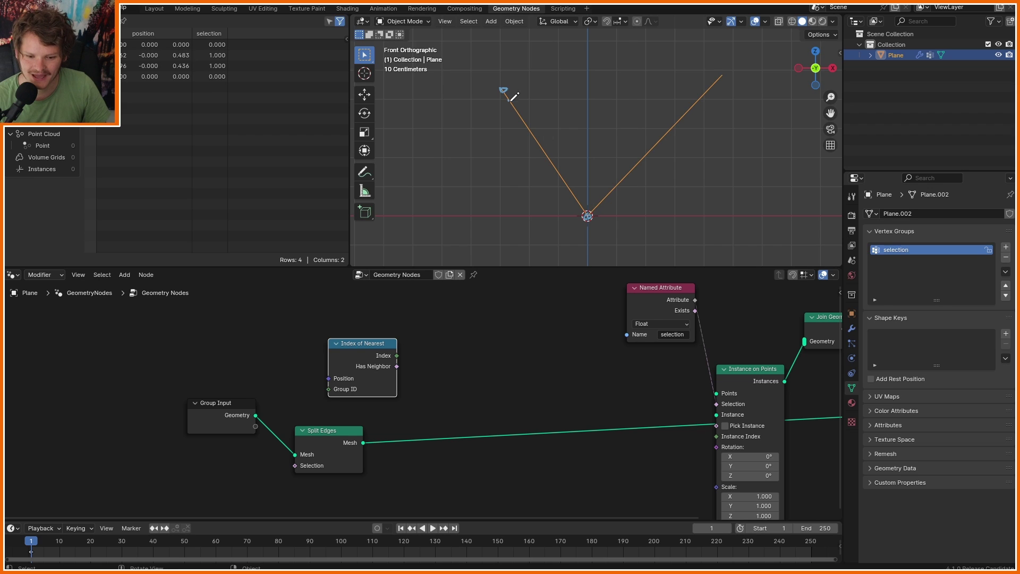
mouse_move(523, 110)
mouse_down()
mouse_move(574, 204)
mouse_move(558, 207)
mouse_move(571, 170)
mouse_up()
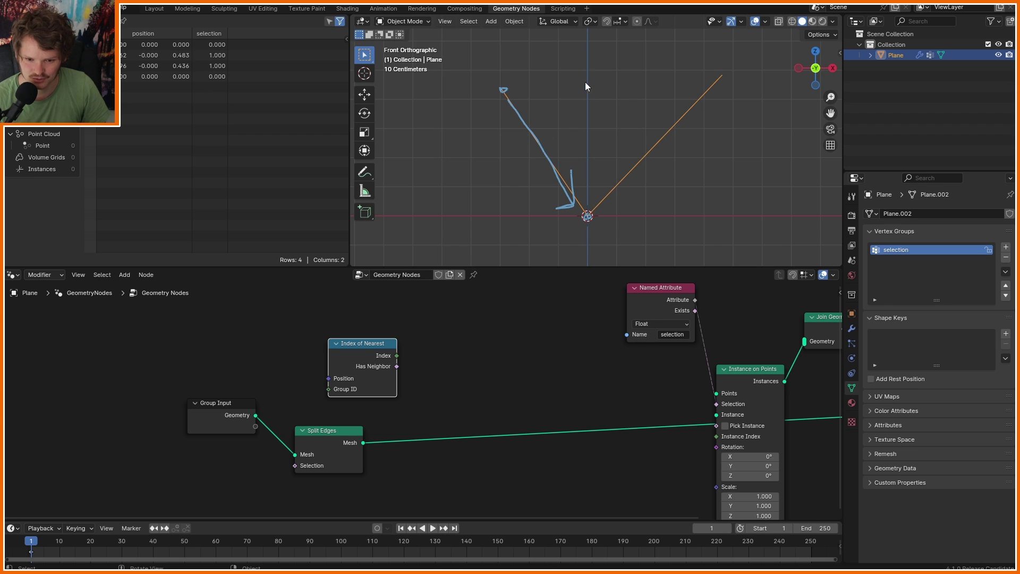
drag(511, 90, 559, 90)
right_drag(629, 89, 625, 227)
- Add a Mesh Island node, connect its Island Index to the Group ID of Index of Nearest, and rearrange the nearby nodes
drag(370, 359, 485, 329)
drag(454, 365, 410, 368)
key(Escape)
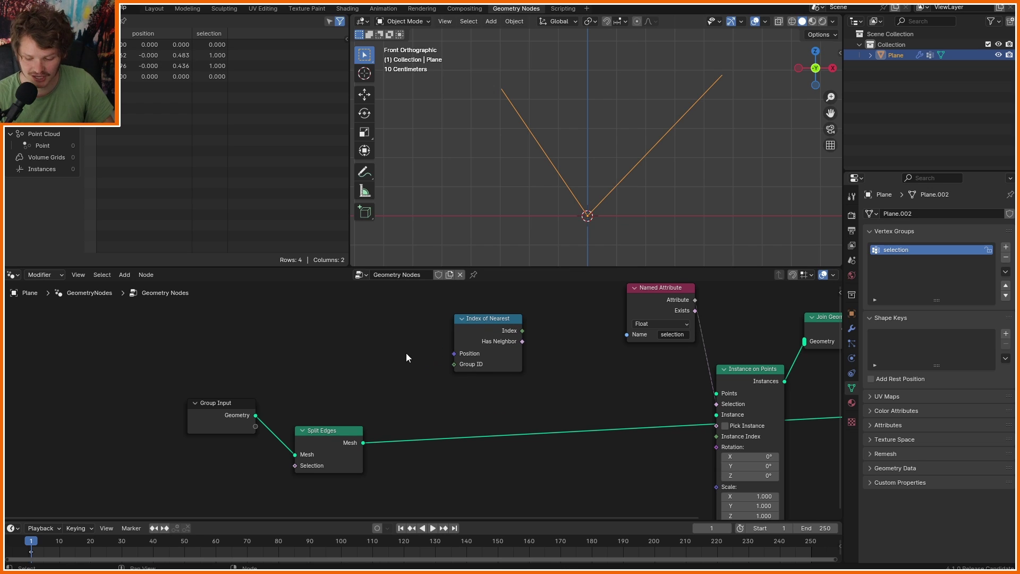
key(shift+a)
text(mesh isl)
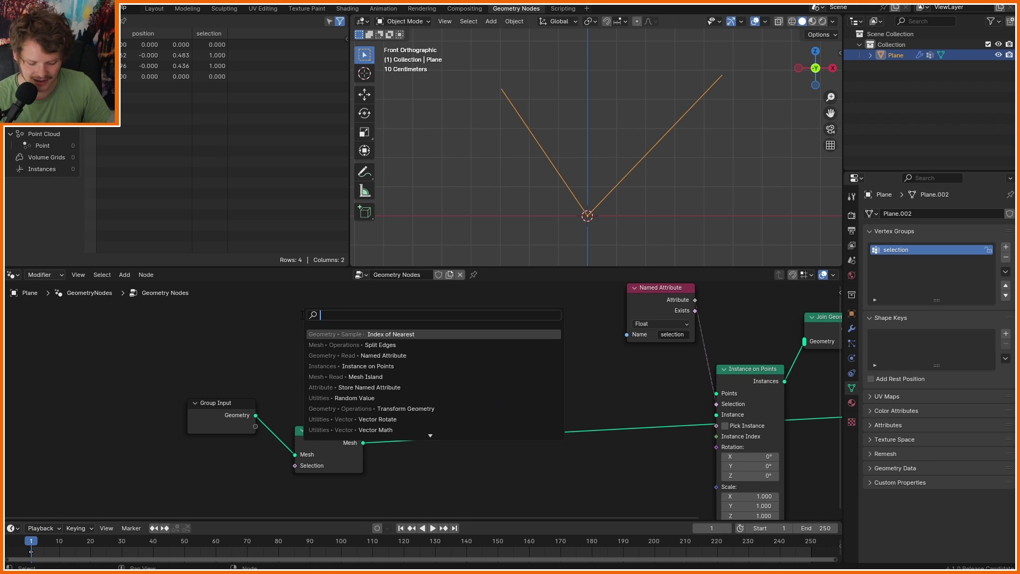
key(Return)
click(302, 315)
drag(370, 331, 455, 364)
drag(324, 430, 313, 416)
- Mark the two split branches as separate islands with annotation strokes
drag(567, 200, 489, 103)
drag(620, 200, 676, 123)
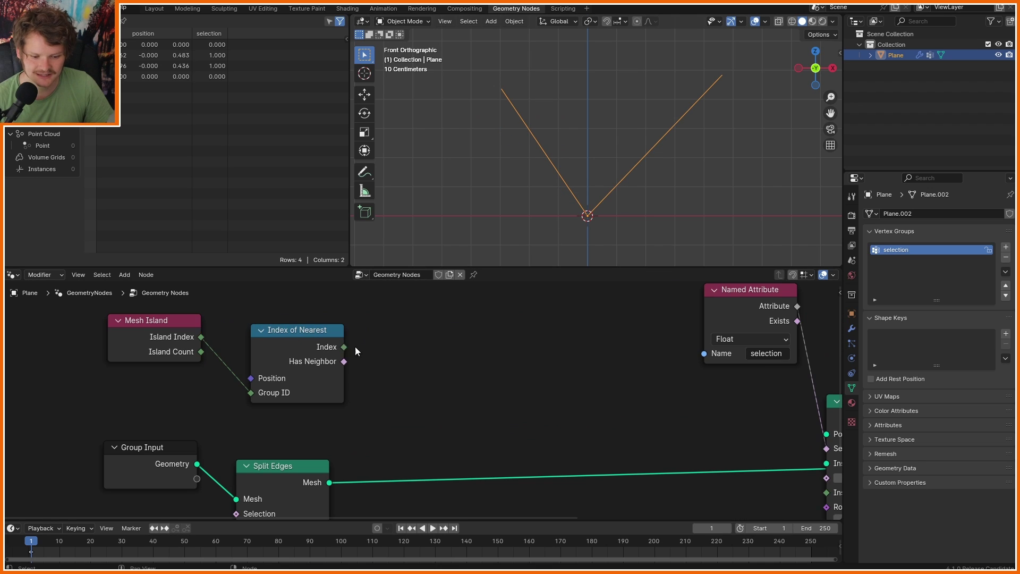
- Add an Evaluate at Index node set to Vector and connect the Index of Nearest's Index output to its Index input
key(shift+a)
text(eva)
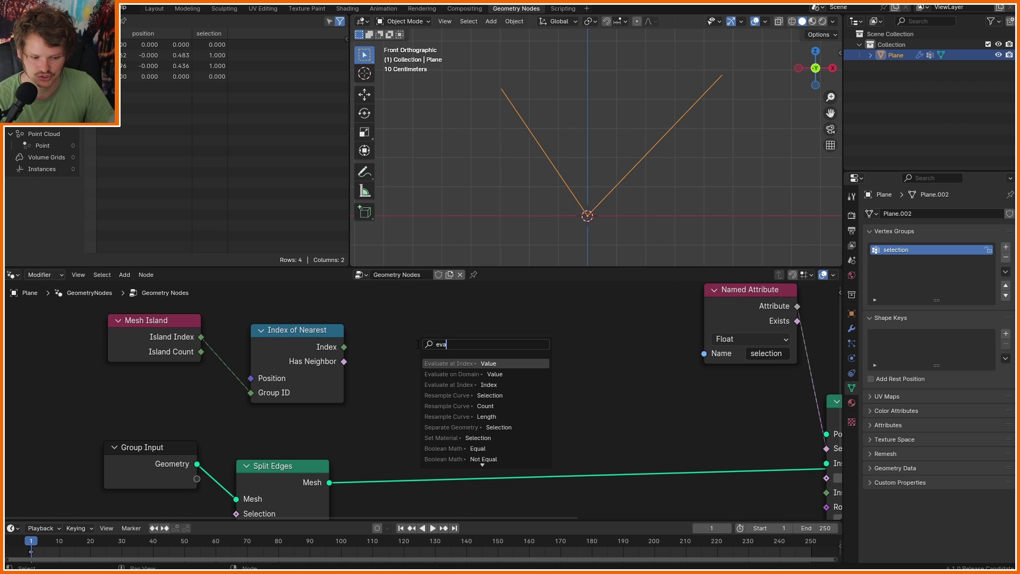
key(Return)
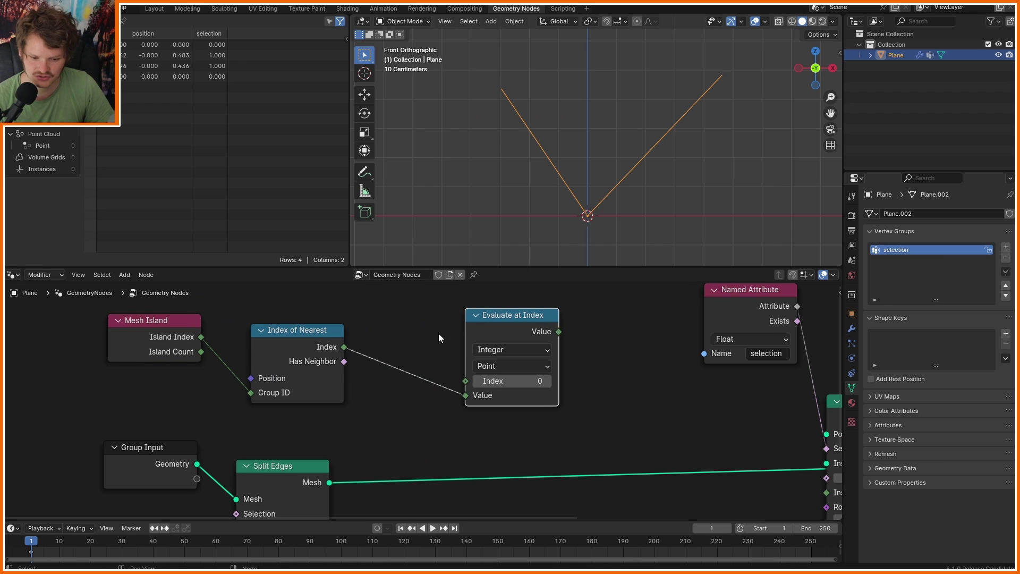
middle_drag(432, 346, 357, 369)
drag(391, 421, 393, 400)
click(432, 372)
click(436, 434)
drag(441, 339, 473, 308)
- Add a Position node feeding the Value input of Evaluate at Index, and move Index of Nearest above it
drag(422, 388, 355, 419)
text(pos)
key(Return)
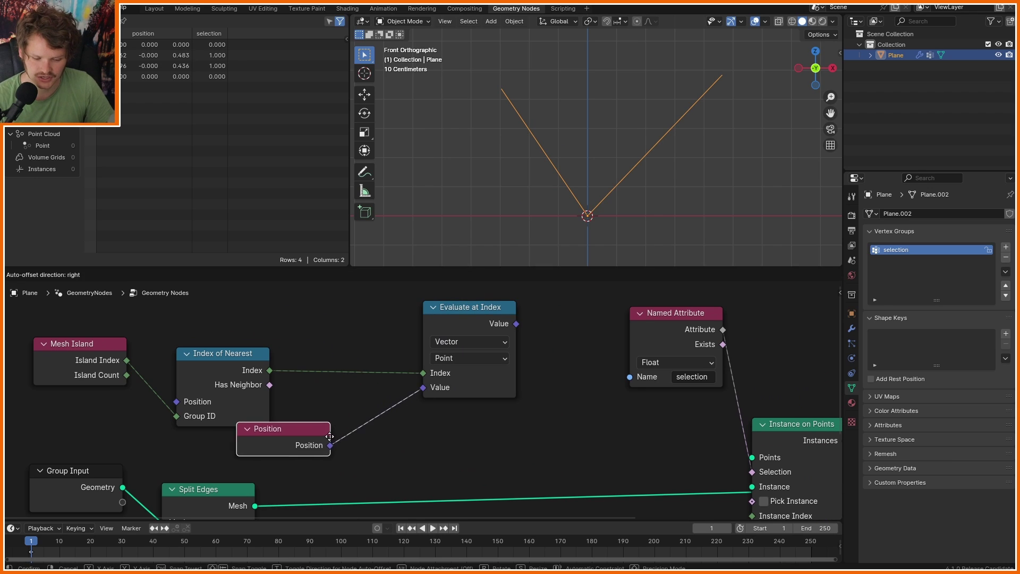
click(308, 450)
drag(205, 368, 252, 352)
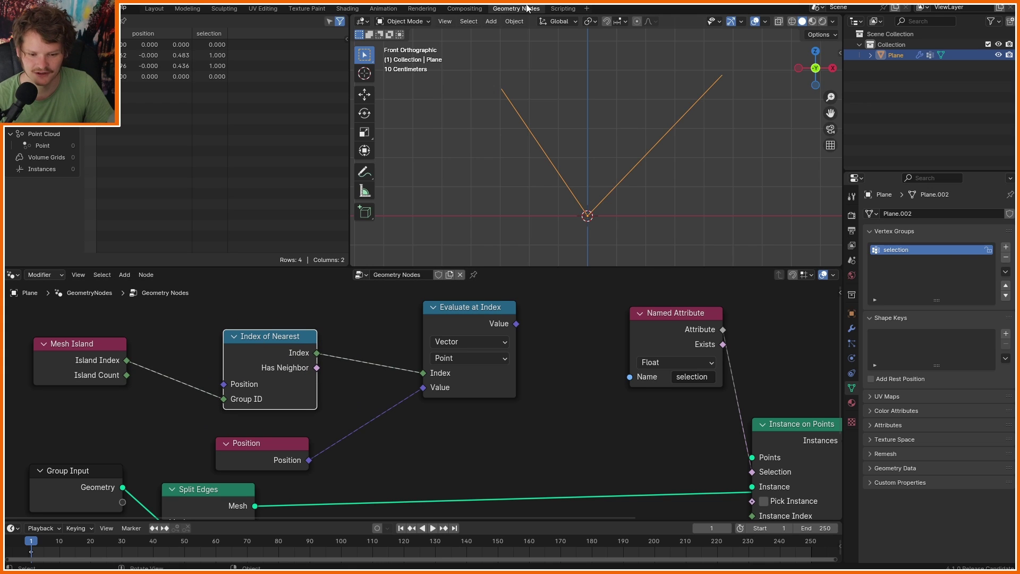
- Add a Vector Math node set to Subtract that subtracts the Evaluate at Index value from the Position output
mouse_move(504, 92)
ctrl+right_down()
mouse_move(568, 213)
mouse_move(588, 194)
mouse_move(518, 106)
ctrl+right_up()
drag(512, 307, 470, 307)
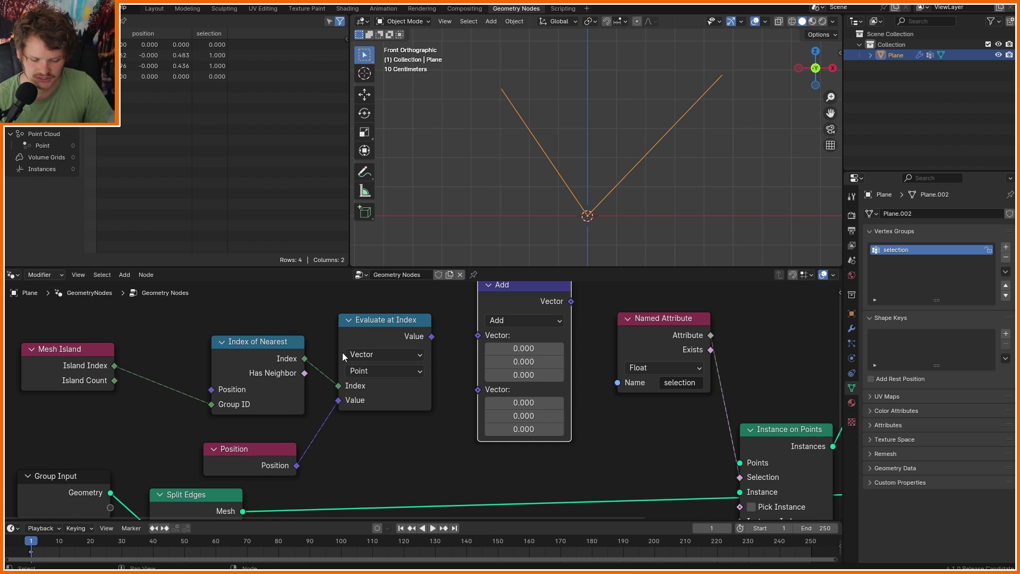
alt+right_drag(269, 457, 504, 358)
alt+right_drag(378, 340, 509, 335)
click(508, 318)
click(506, 368)
scroll(505, 368, down, 3)
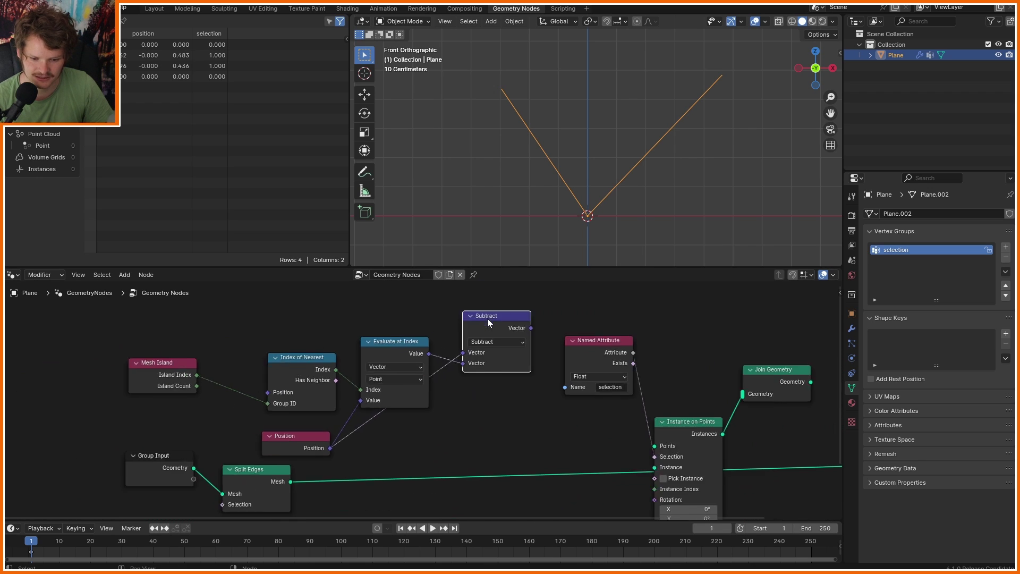
- Move the Mesh Island, Index of Nearest, Position, Evaluate at Index and Subtract nodes away from Named Attribute to free up space
drag(98, 417, 546, 325)
key(g)
click(351, 327)
scroll(352, 329, up, 2)
middle_drag(357, 340, 341, 356)
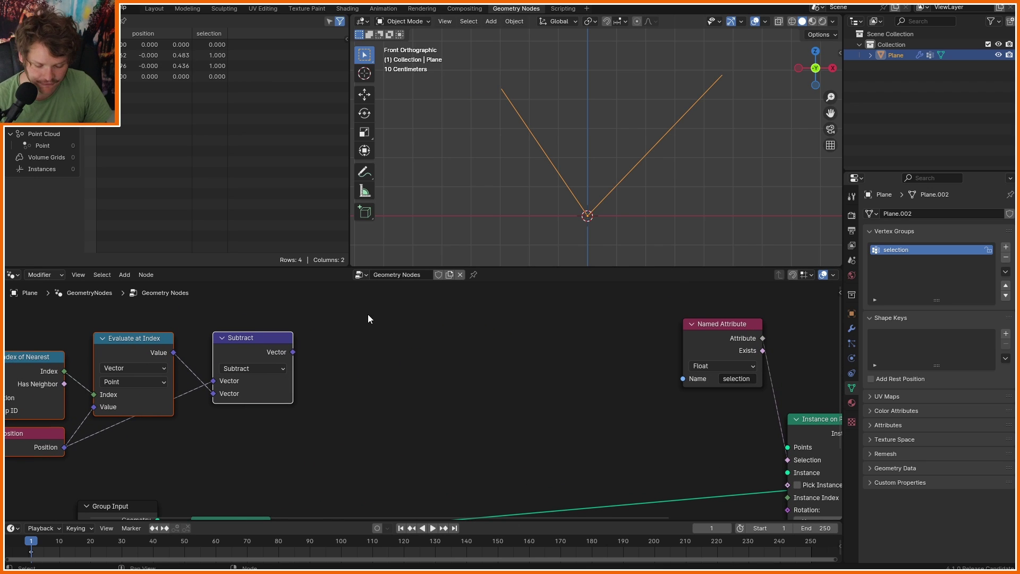
- Add a Separate XYZ node beside Subtract, fed by its Vector output
key(shift+a)
click(368, 314)
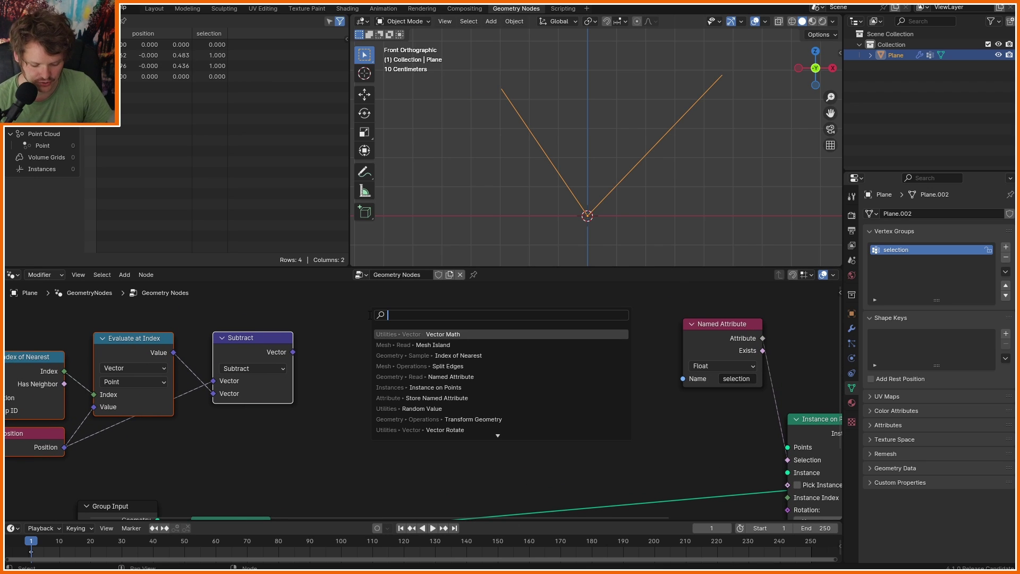
text(separa)
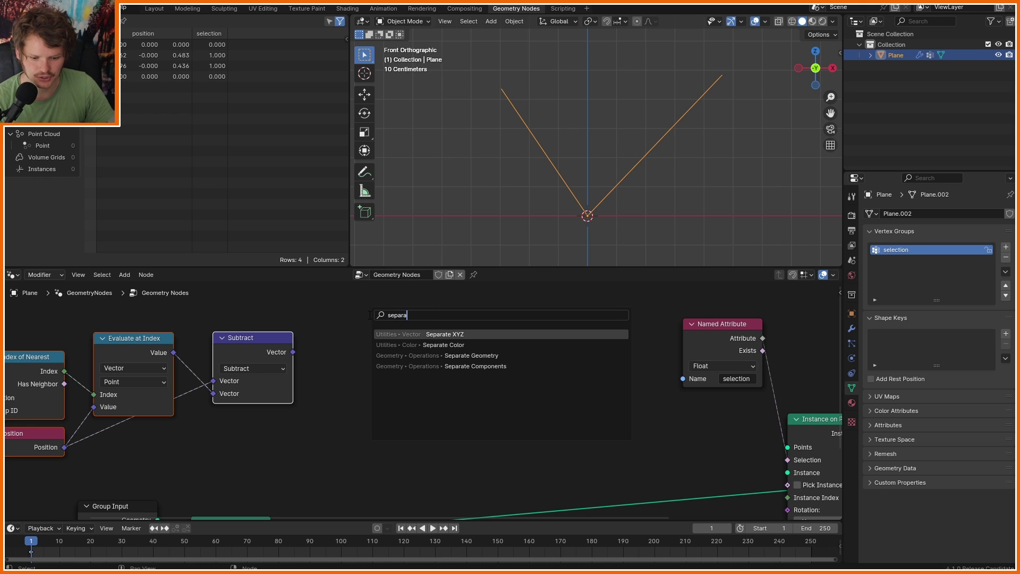
key(Return)
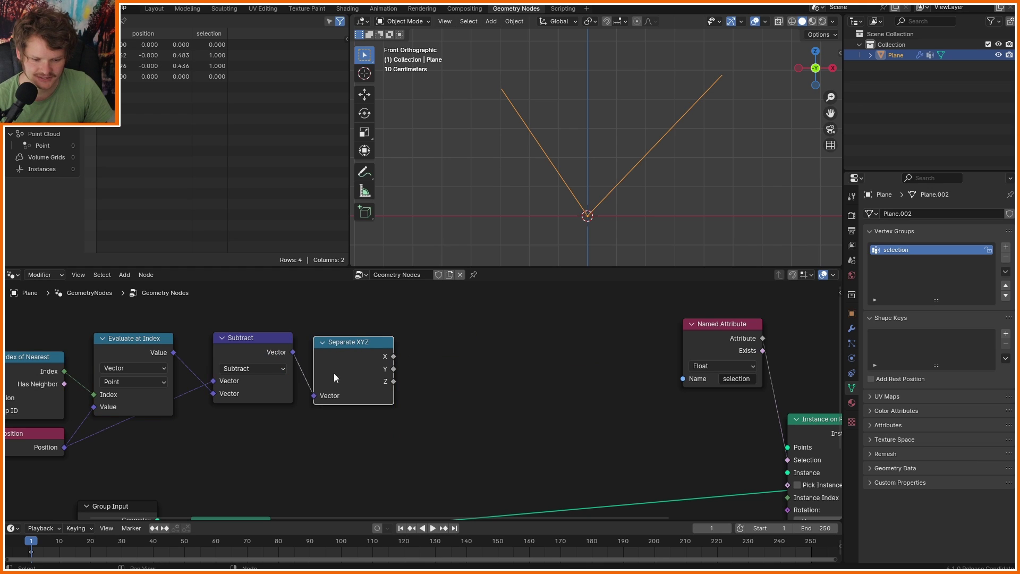
click(355, 336)
key(shift+a)
text(arc)
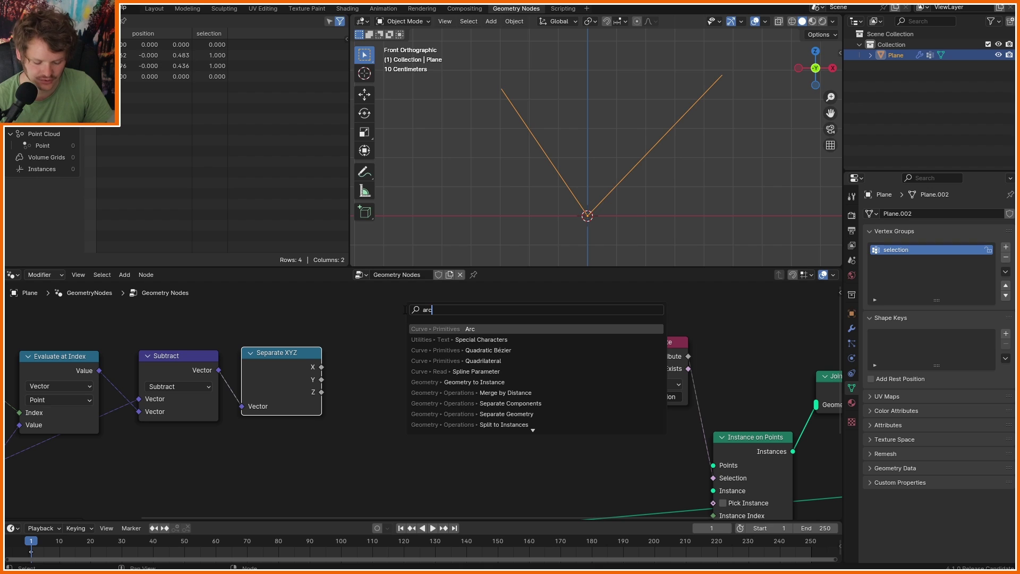
key(Escape)
- Add a Math node between Separate XYZ and Named Attribute and set its operation to Arctan2
key(shift+a)
click(405, 310)
text(math)
key(Return)
click(436, 320)
click(477, 356)
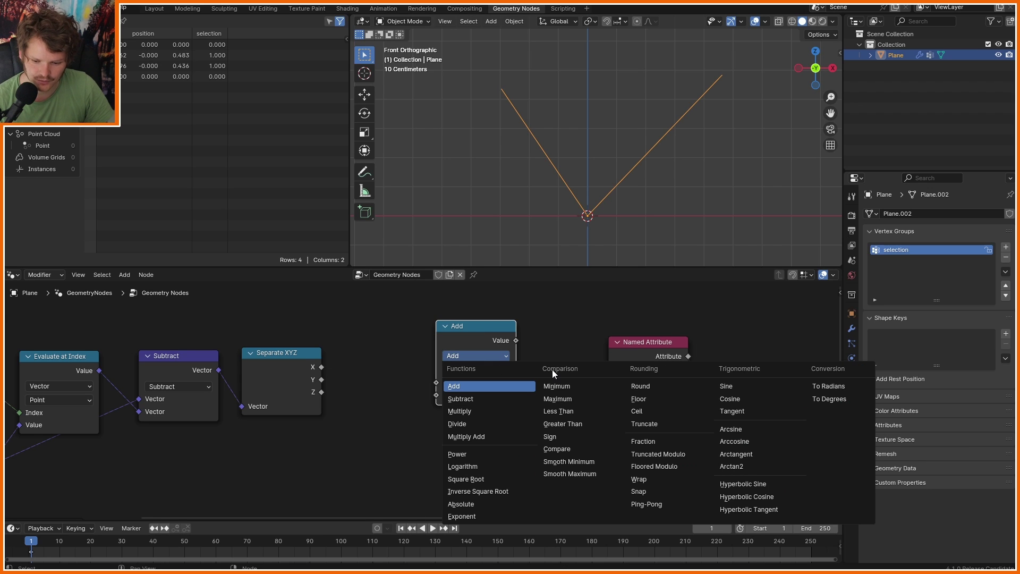
click(742, 464)
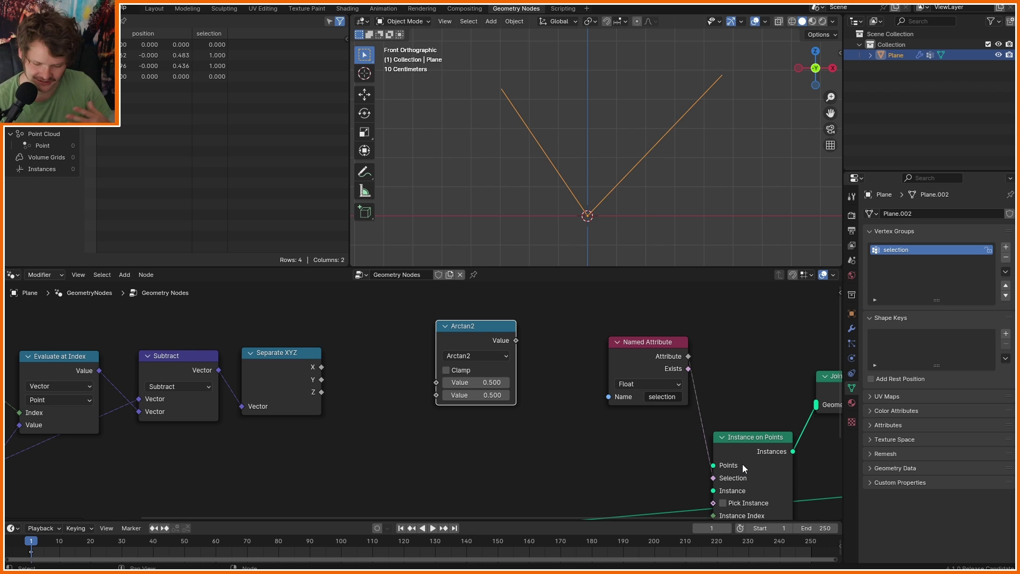
- Sketch vertical and horizontal annotation strokes through the branch's origin in front view, and undo both strokes
middle_drag(575, 186, 538, 137)
click(812, 68)
shift+middle_drag(596, 100, 587, 192)
drag(573, 246, 564, 56)
drag(467, 181, 733, 169)
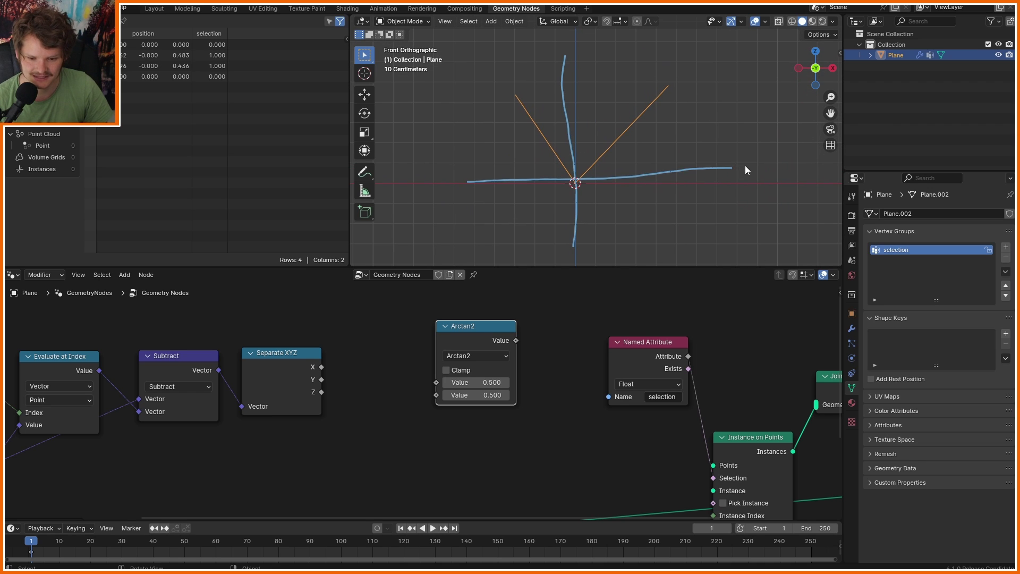
key(ctrl+z)
key(ctrl+z)
- Connect Separate XYZ's Z and X to Arctan2's two Value inputs, and add a Combine XYZ with Arctan2 feeding Y
mouse_move(295, 389)
mouse_down()
mouse_move(441, 378)
mouse_move(295, 358)
mouse_up()
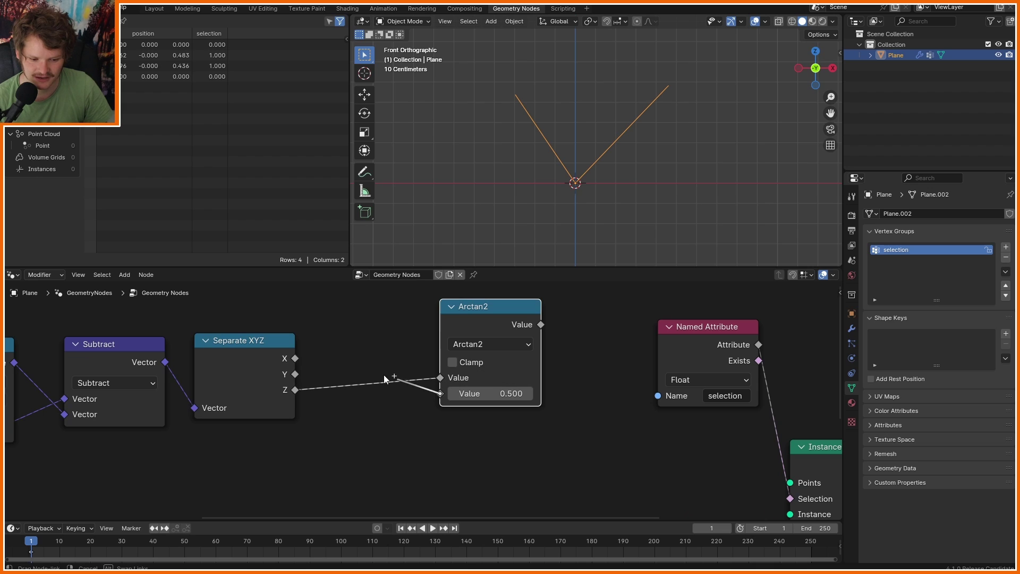
drag(508, 311, 478, 377)
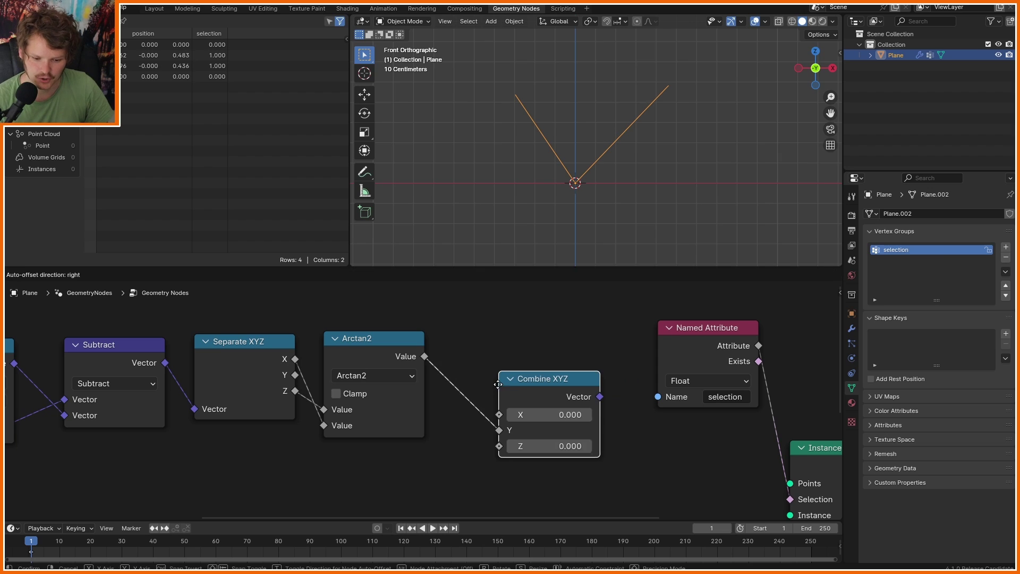
click(485, 371)
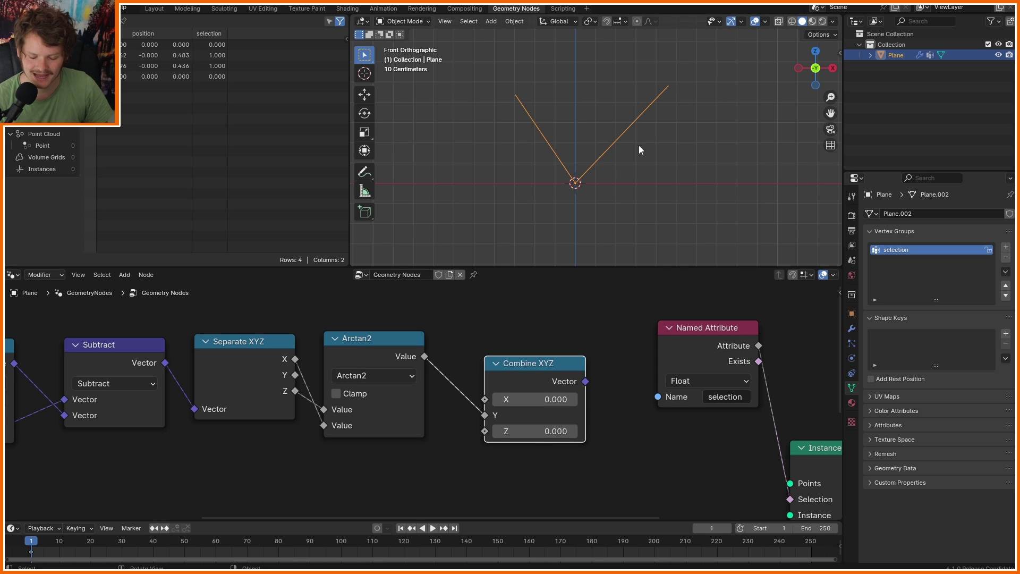
- Try rotating the branch object about the global Y and X axes, and undo the rotations
key(r)
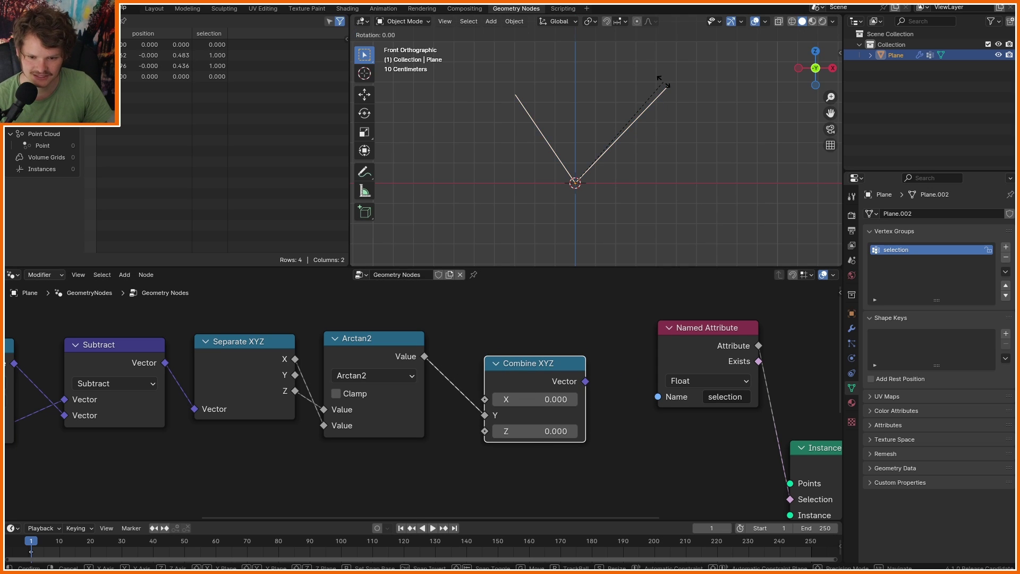
key(y)
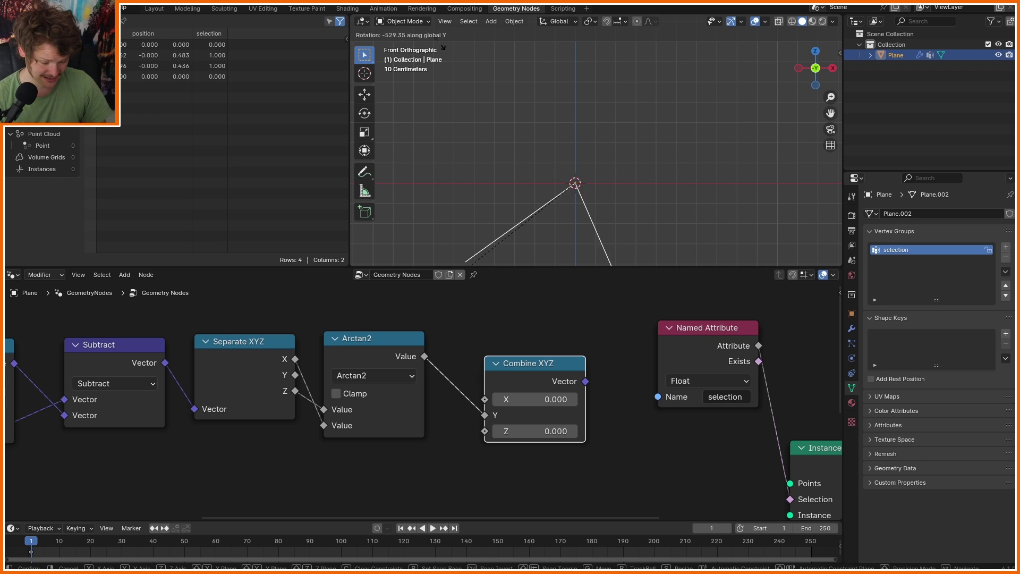
click(582, 94)
key(ctrl+z)
key(r)
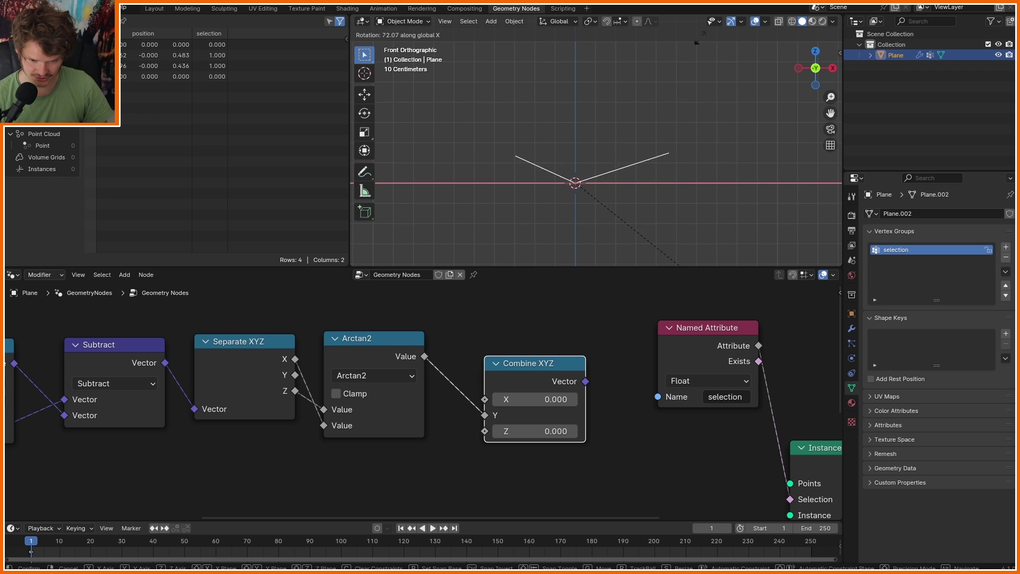
click(555, 109)
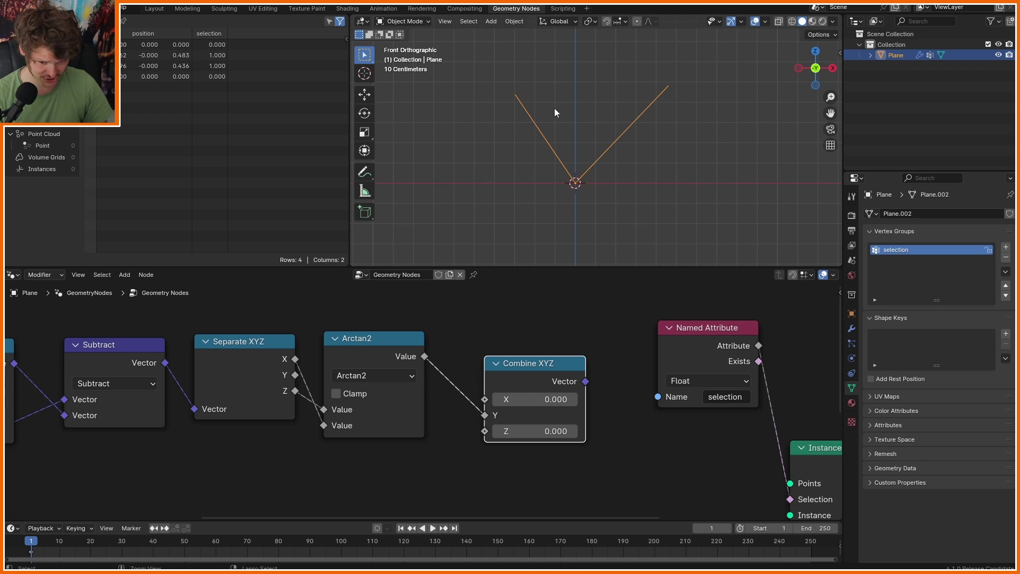
key(ctrl+z)
- Connect Combine XYZ to the Rotation of Instance on Points, and link Split Edges' Mesh to its Points and Instance inputs
scroll(550, 367, down, 8)
middle_drag(550, 367, 425, 333)
scroll(428, 377, up, 4)
middle_drag(447, 367, 361, 367)
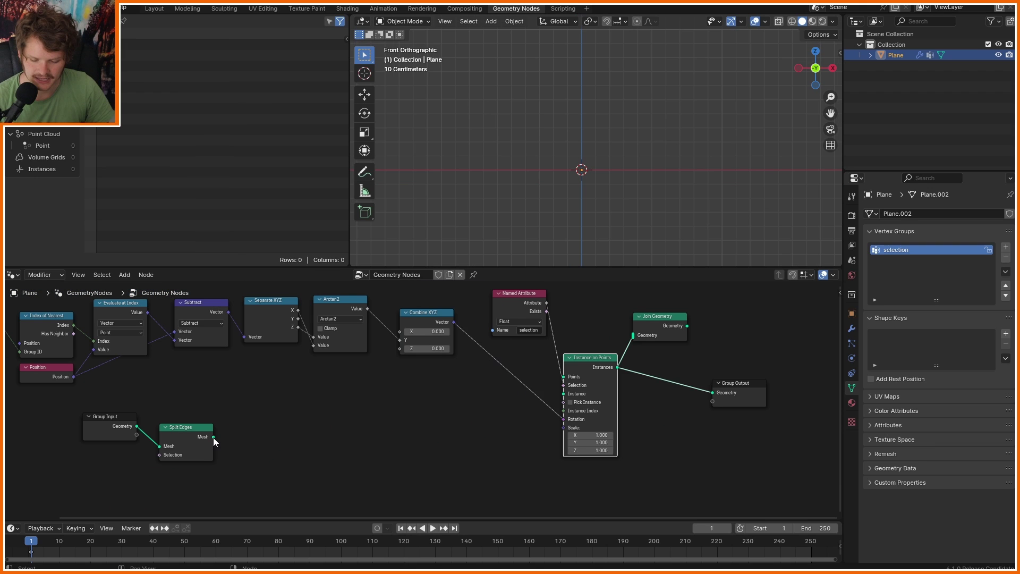
drag(213, 437, 561, 379)
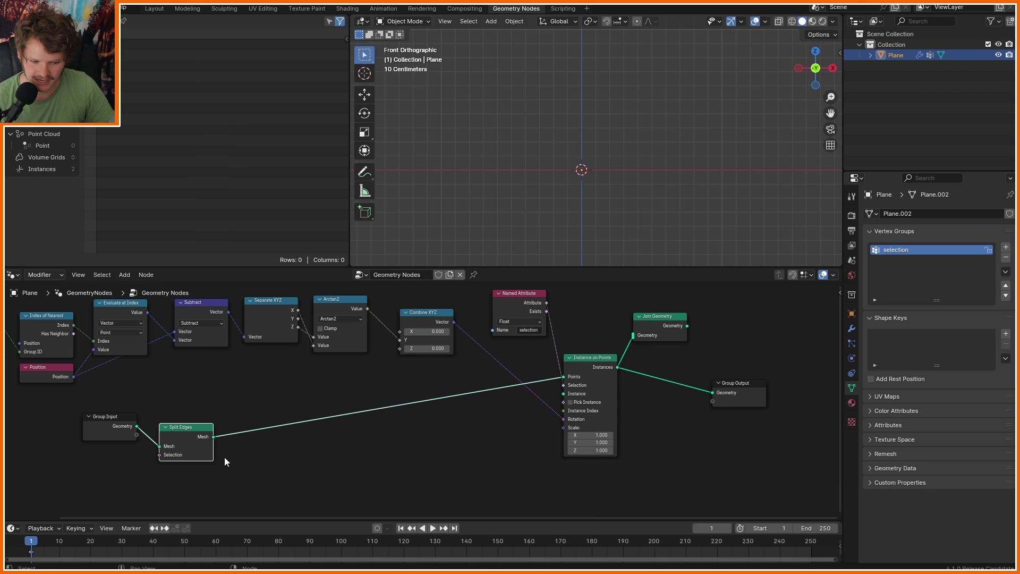
drag(213, 437, 563, 394)
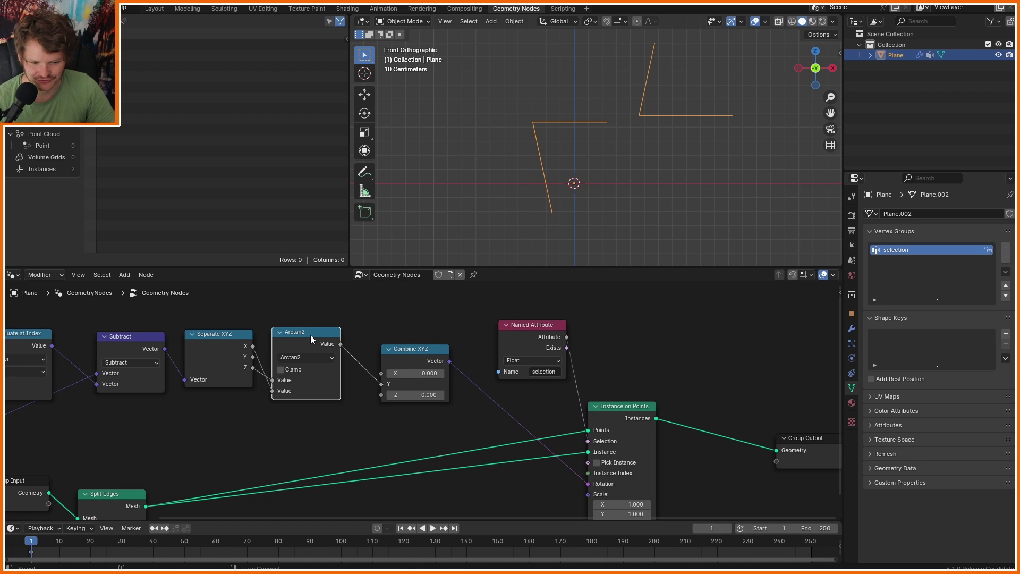
- Swap the two input links of the Arctan2 node
key(alt+s)
scroll(468, 390, down, 2)
middle_drag(407, 485, 373, 437)
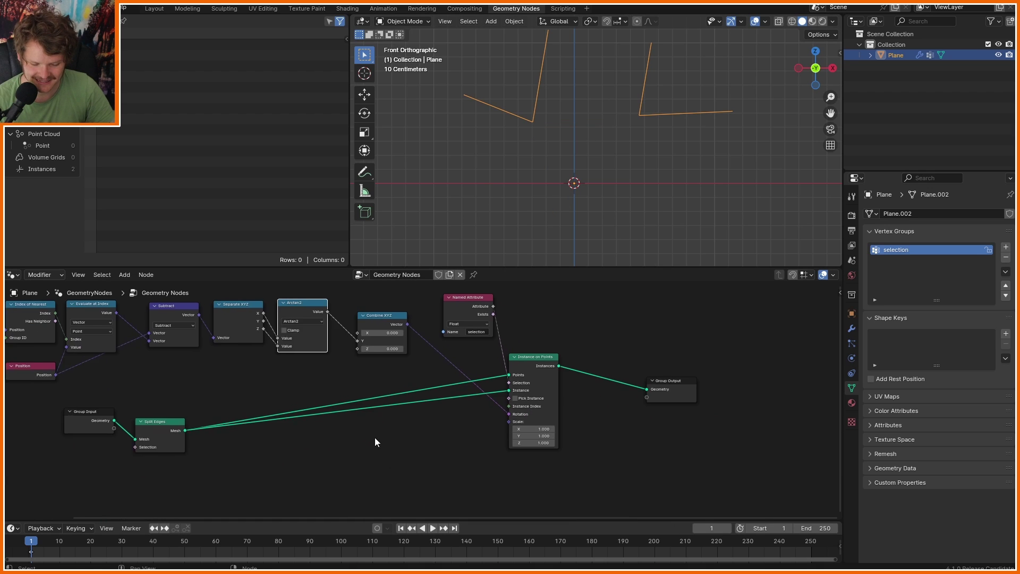
- Add a reroute to the Split Edges output and merge it with the instances through a Join Geometry node before Group Output
scroll(373, 436, down, 1)
mouse_move(186, 424)
mouse_down()
mouse_move(287, 387)
mouse_move(300, 399)
mouse_up()
shift+right_drag(435, 431, 425, 386)
click(285, 399)
shift+click(530, 371)
key(ctrl+0)
shift+middle_drag(642, 103, 638, 113)
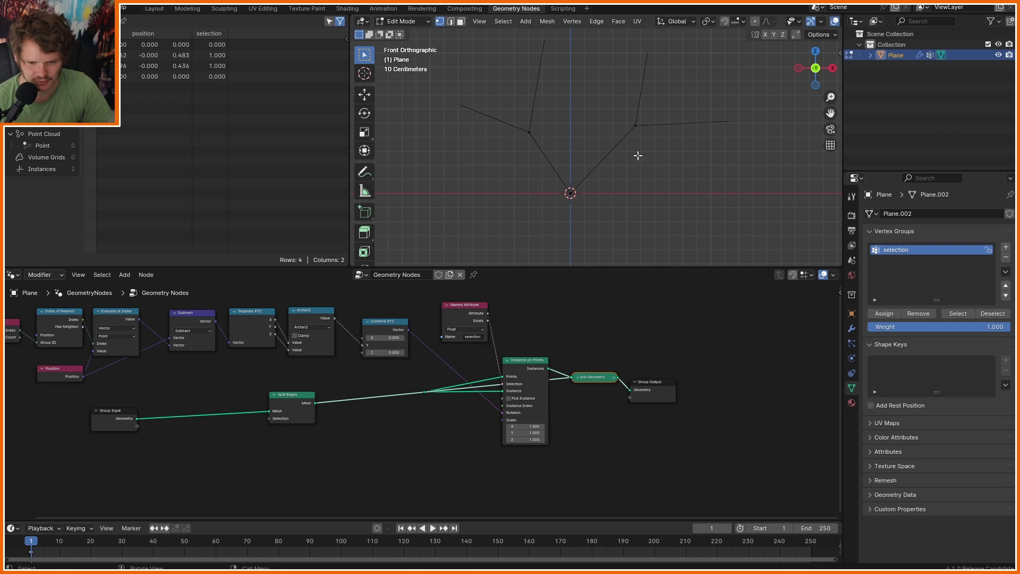
- Move Instance on Points lower, and route its Instance input from Split Edges through a separate reroute
drag(531, 362, 531, 400)
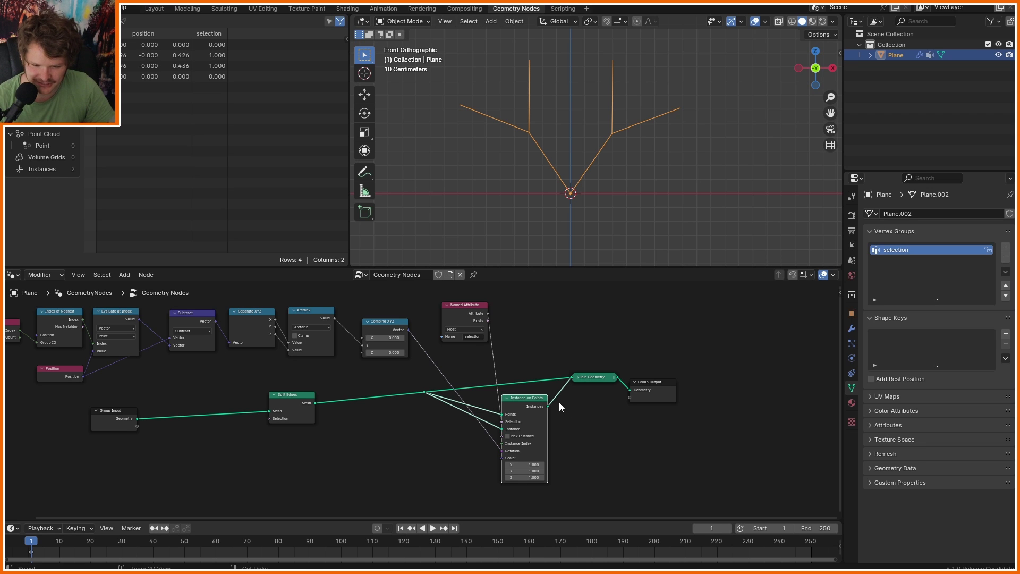
scroll(477, 401, up, 3)
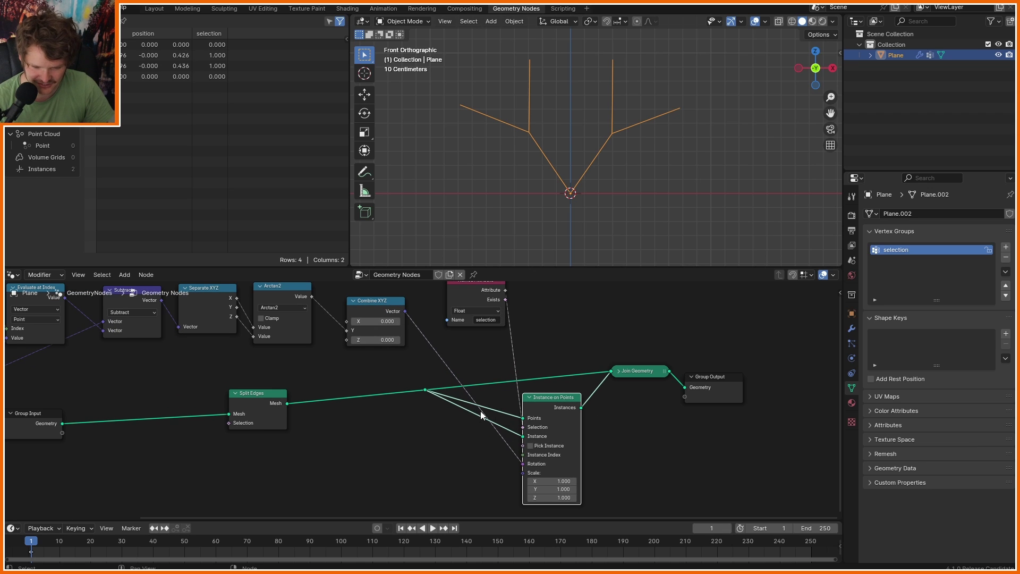
shift+right_drag(403, 461, 394, 386)
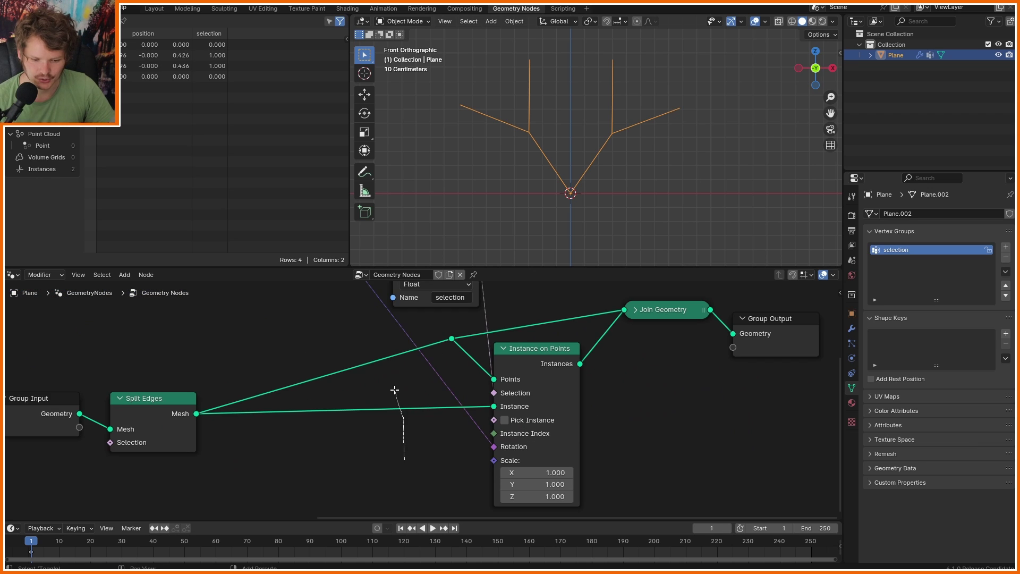
scroll(418, 412, down, 4)
middle_drag(418, 398, 407, 444)
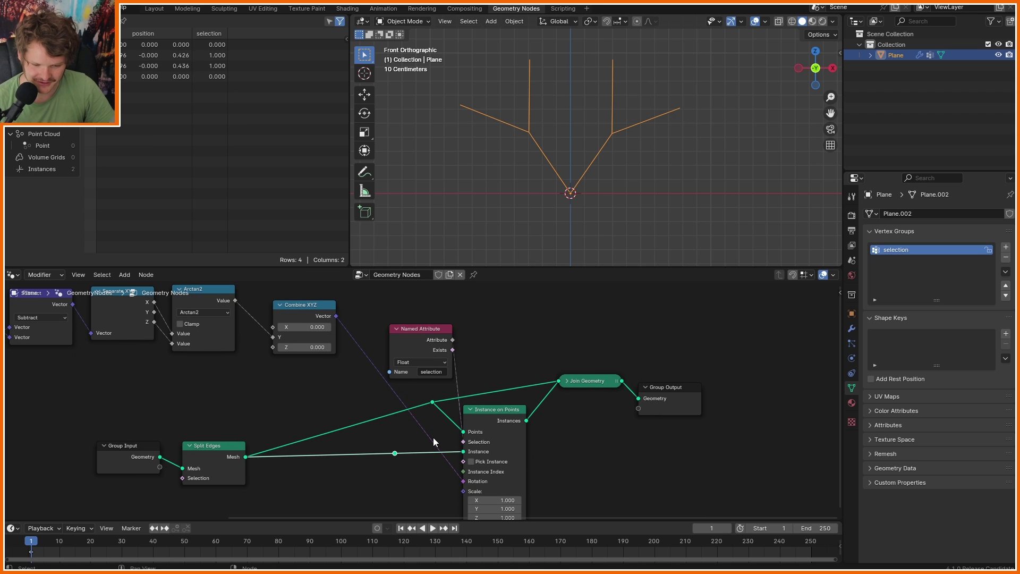
key(g)
click(380, 441)
- Group the direction nodes, Named Attribute, Instance on Points, Join Geometry and the Points reroute into one node group
drag(589, 474, 416, 333)
scroll(417, 333, down, 1)
middle_drag(263, 362, 446, 390)
shift+drag(96, 313, 399, 407)
middle_drag(517, 422, 378, 367)
scroll(359, 418, up, 2)
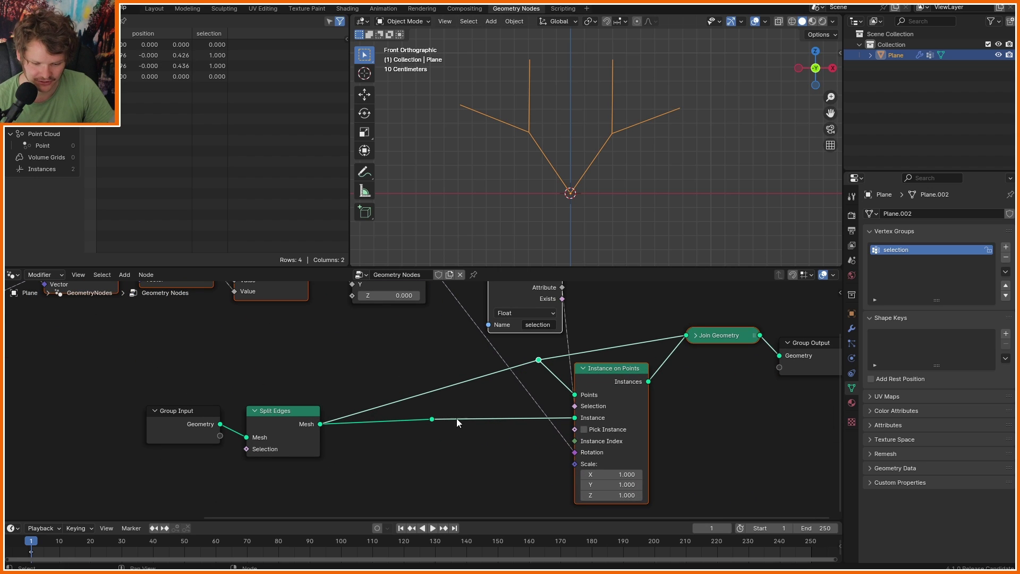
scroll(489, 401, down, 3)
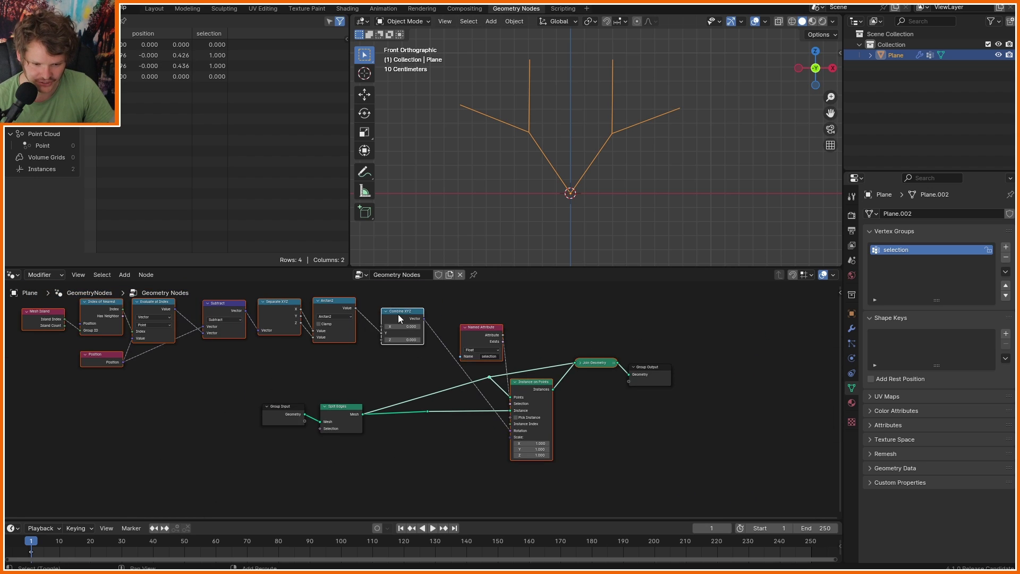
key(ctrl+g)
scroll(463, 395, up, 2)
drag(467, 436, 428, 406)
- Move the node group's Input socket above Instance, rename it Previous, and leave the group
key(Tab)
key(n)
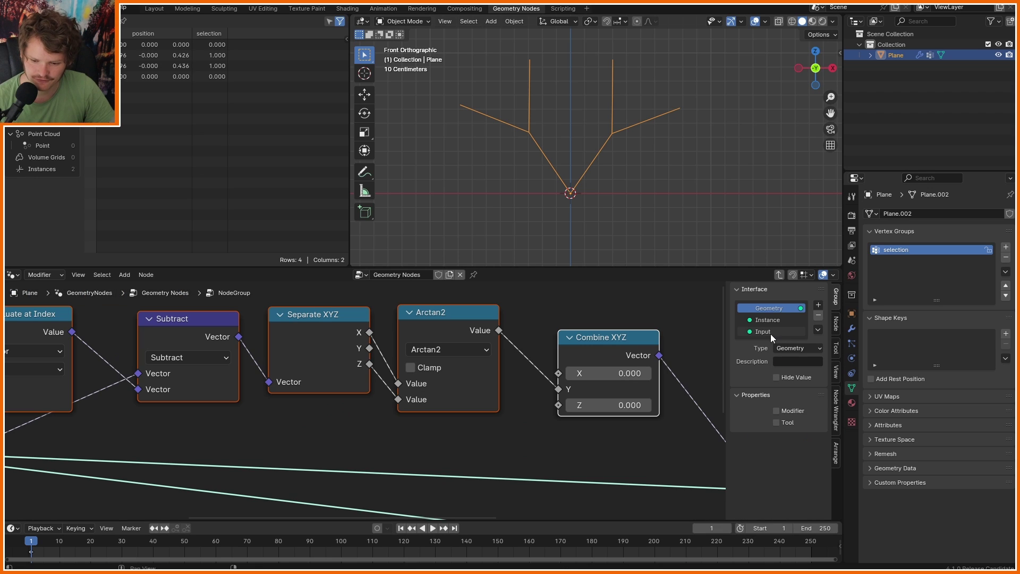
drag(770, 332, 772, 318)
double_click(761, 319)
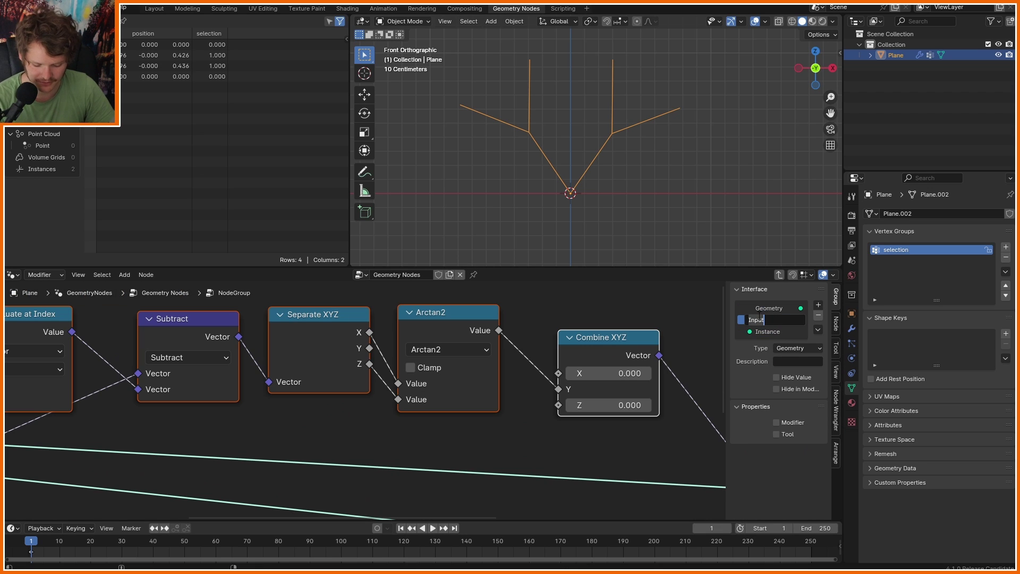
text(Previous)
key(Return)
key(Tab)
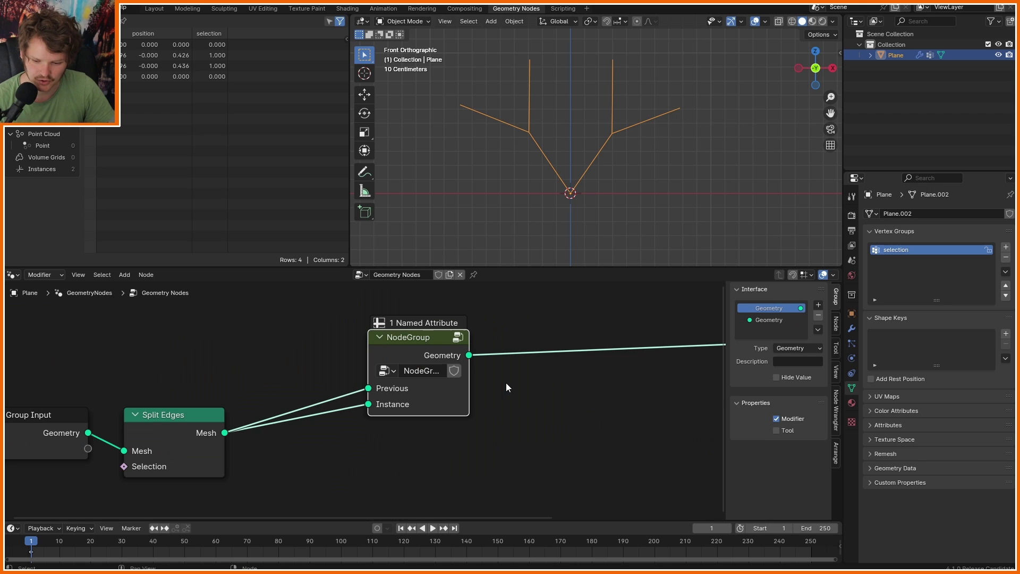
- Rearrange NodeGroup and Group Output, and insert a duplicate of NodeGroup on the link between them
drag(401, 337, 399, 362)
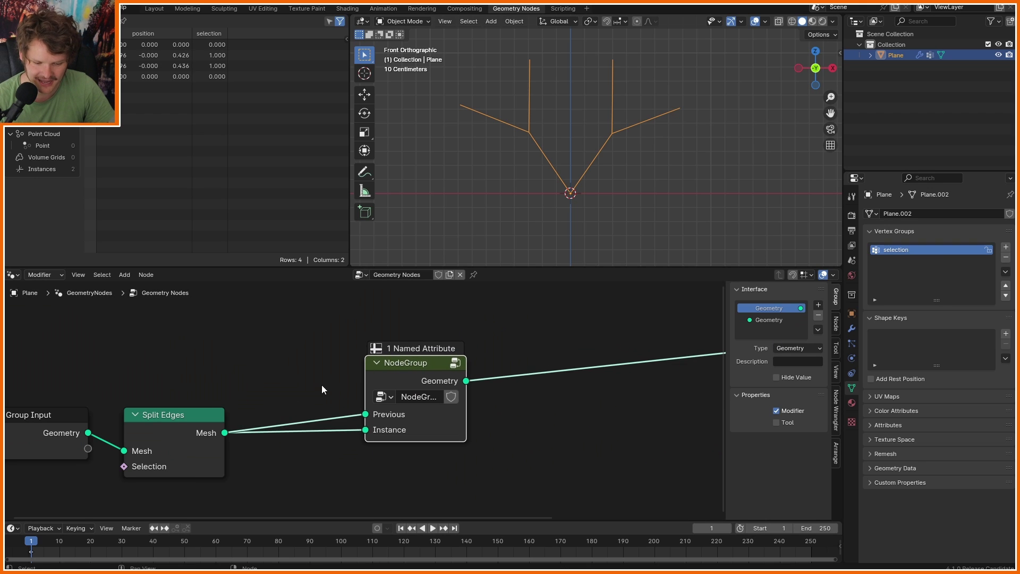
scroll(292, 395, down, 3)
key(Home)
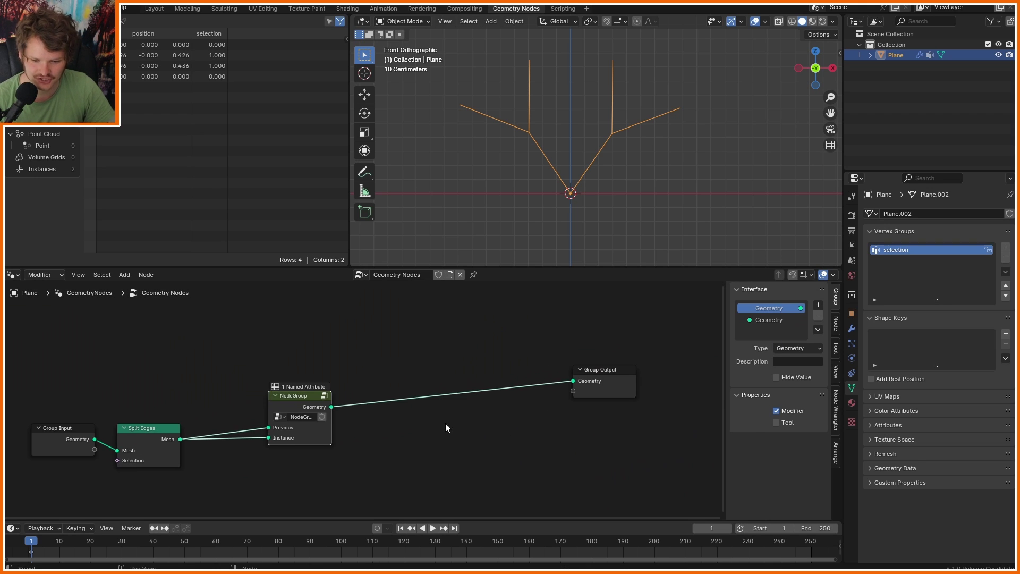
drag(602, 370, 474, 393)
scroll(425, 374, up, 1)
middle_drag(351, 405, 413, 392)
drag(358, 382, 326, 371)
key(shift+d)
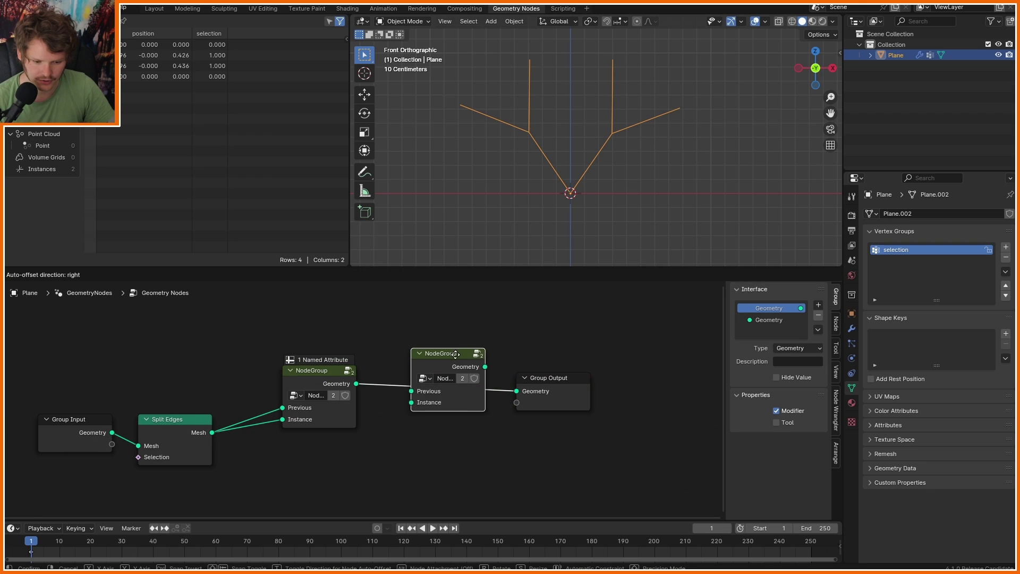
click(444, 359)
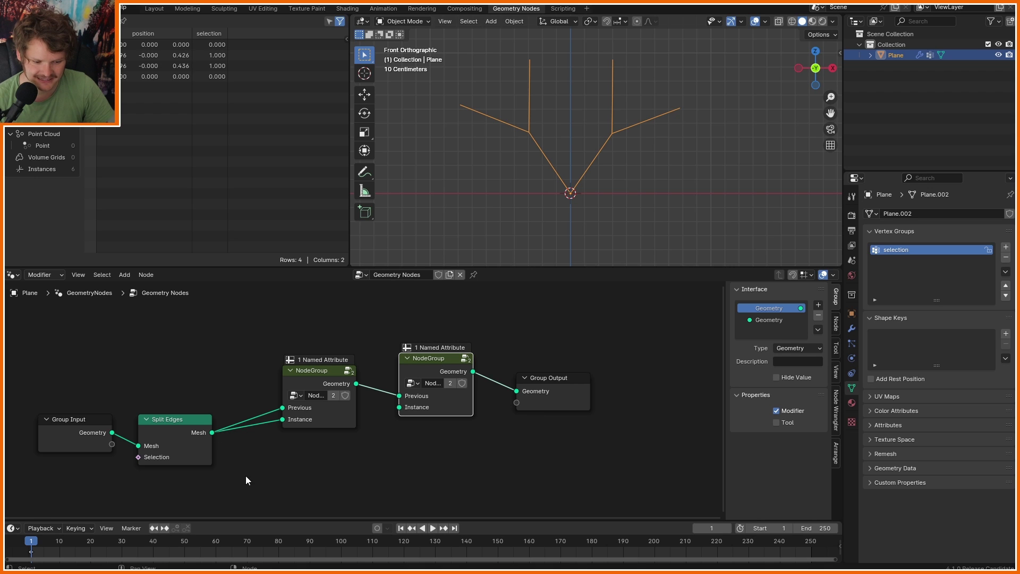
- Lower Group Input and Split Edges, extend the chain to four NodeGroup copies, and feed Split Edges' Mesh into each Instance input
drag(242, 476, 70, 415)
key(g)
click(166, 452)
drag(207, 477, 403, 416)
drag(208, 477, 546, 414)
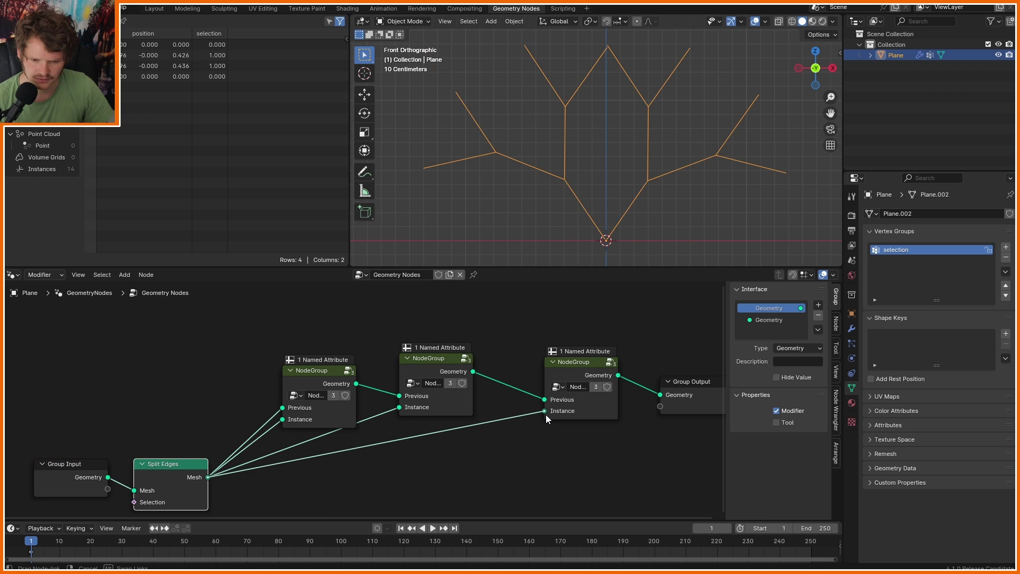
scroll(604, 154, down, 2)
scroll(604, 158, down, 1)
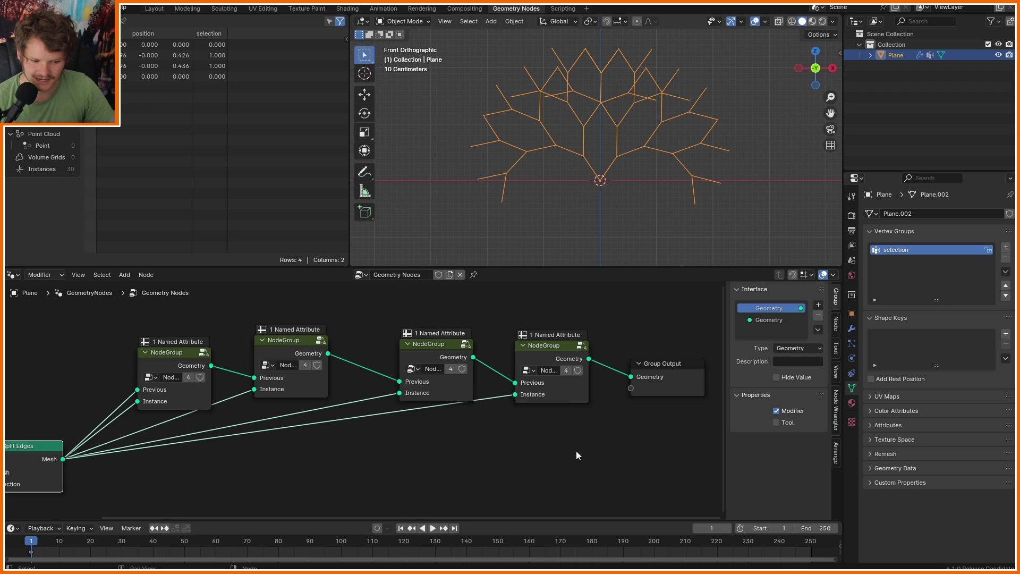
- Delete the three duplicated NodeGroup nodes while keeping the geometry link from the first NodeGroup to Group Output
drag(576, 451, 266, 327)
key(ctrl+x)
middle_drag(76, 448, 313, 418)
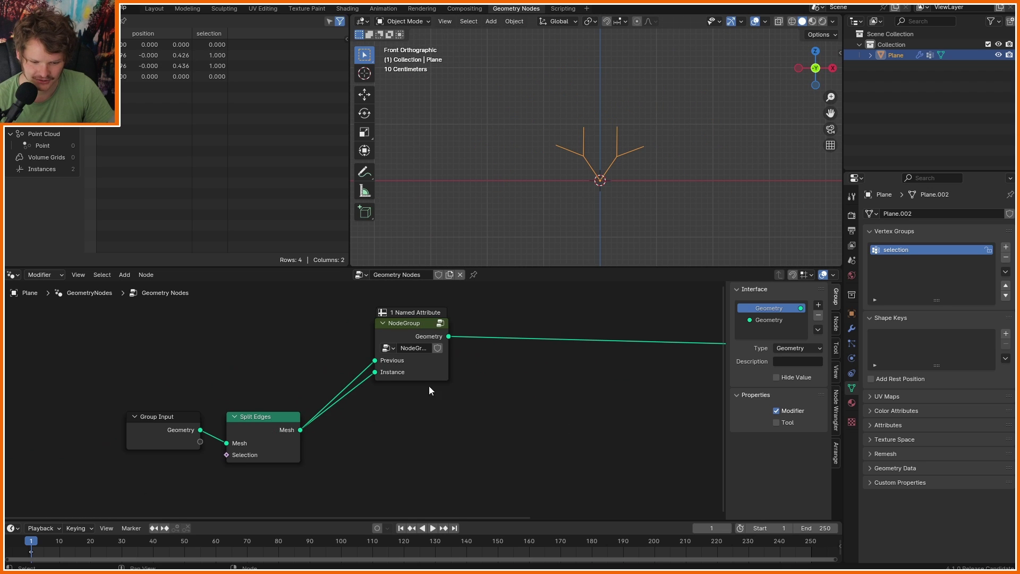
middle_drag(415, 387, 272, 393)
- Move NodeGroup aside and add a Repeat Zone below it
drag(241, 346, 353, 380)
key(shift+a)
click(390, 323)
text(repeat)
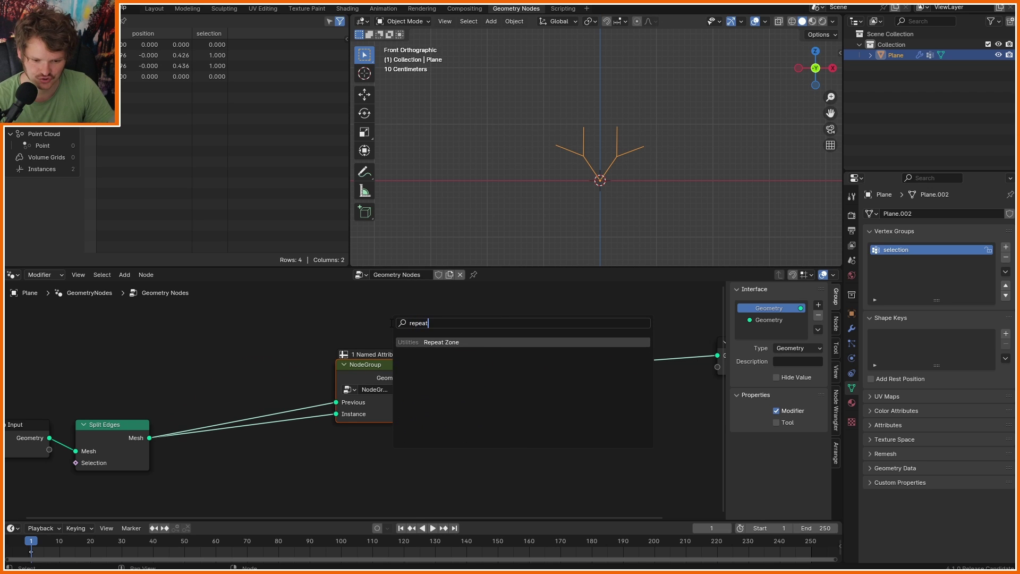
key(Return)
click(460, 445)
middle_drag(310, 425, 312, 376)
middle_drag(625, 357, 571, 360)
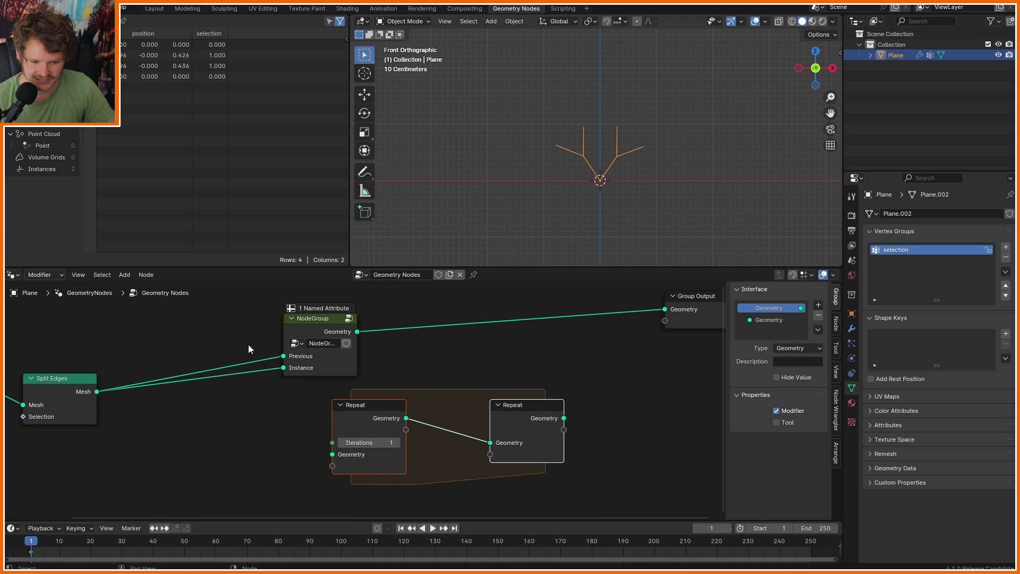
- Link Split Edges into the Repeat Zone and its output to Group Output, and widen the space between the two Repeat nodes
alt+right_drag(75, 395, 355, 448)
alt+shift+click(530, 409)
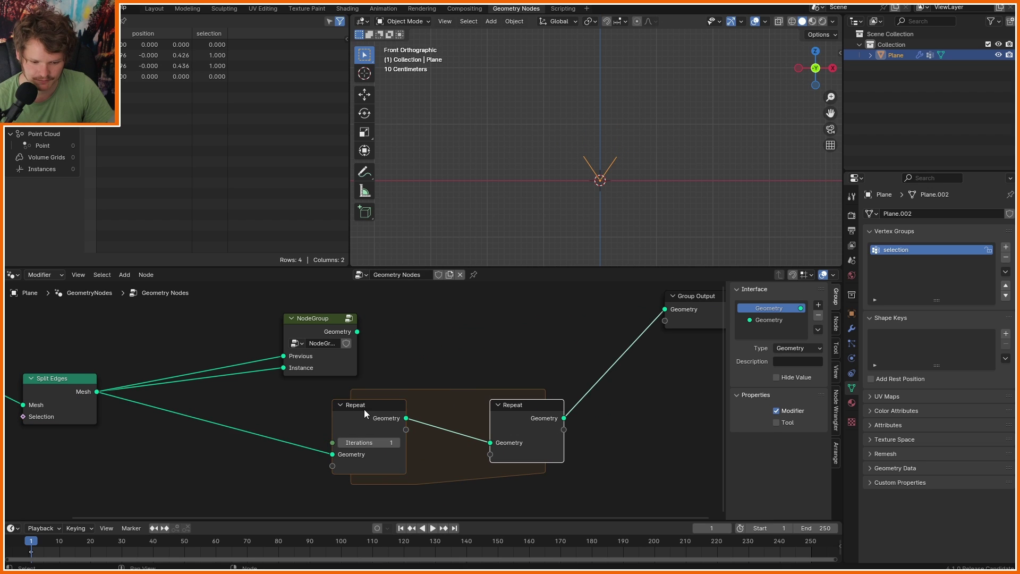
drag(361, 409, 261, 408)
- Insert a duplicate of NodeGroup on the link inside the Repeat Zone and delete the original NodeGroup
click(315, 332)
key(shift+d)
click(407, 416)
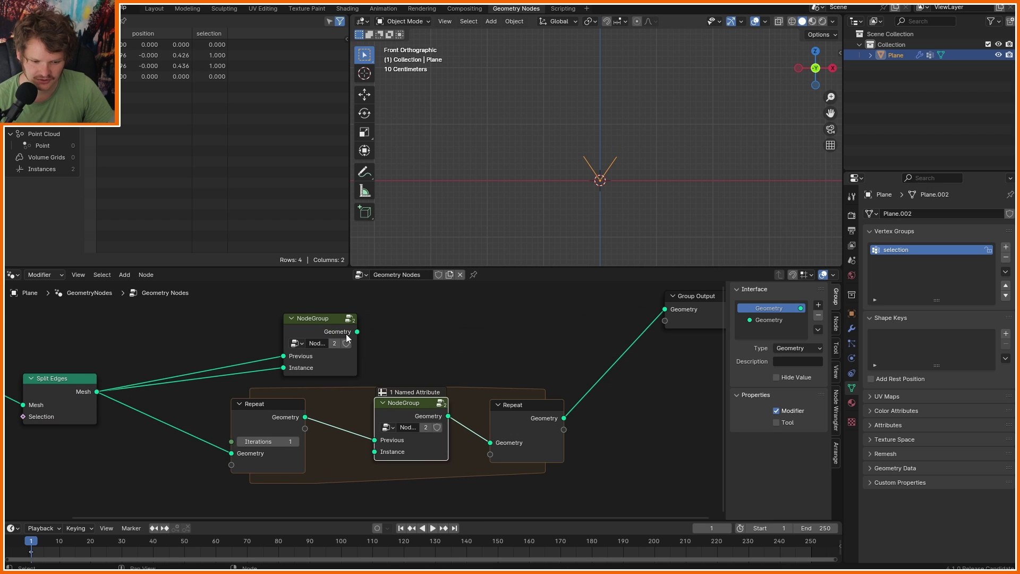
click(314, 317)
key(x)
- Feed Split Edges' Mesh into NodeGroup's Instance input through a reroute, and place Split Edges and Group Input below the Repeat Zone
drag(57, 371, 375, 451)
scroll(239, 425, down, 5)
drag(144, 419, 59, 371)
key(g)
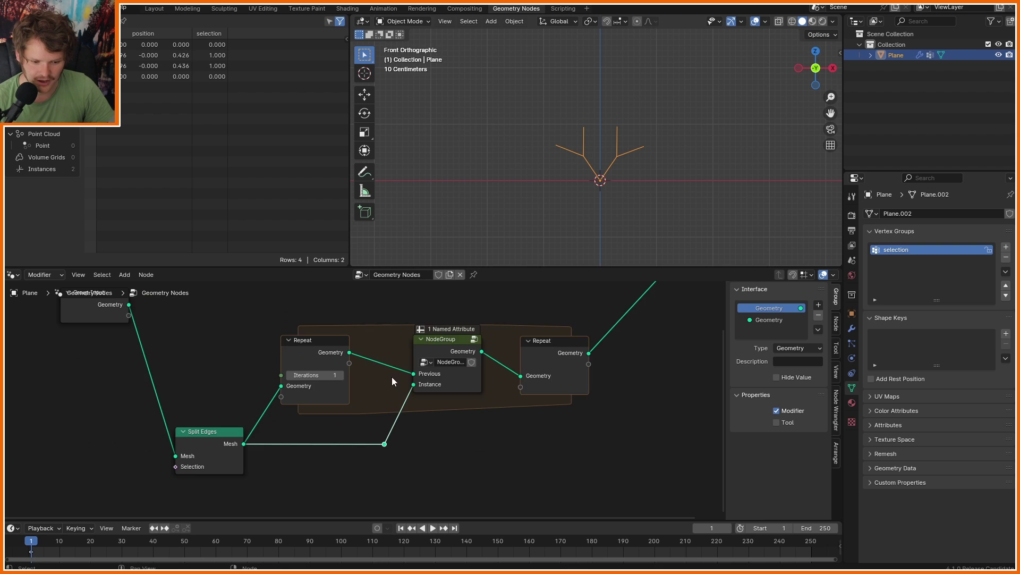
middle_drag(196, 432, 218, 478)
drag(109, 353, 127, 483)
middle_drag(162, 430, 155, 365)
- Circle the Group Input and Split Edges nodes with a freehand annotation and erase it
key(d)
mouse_move(208, 364)
mouse_down()
mouse_move(95, 466)
mouse_move(139, 380)
mouse_move(183, 391)
mouse_up()
scroll(619, 175, up, 5)
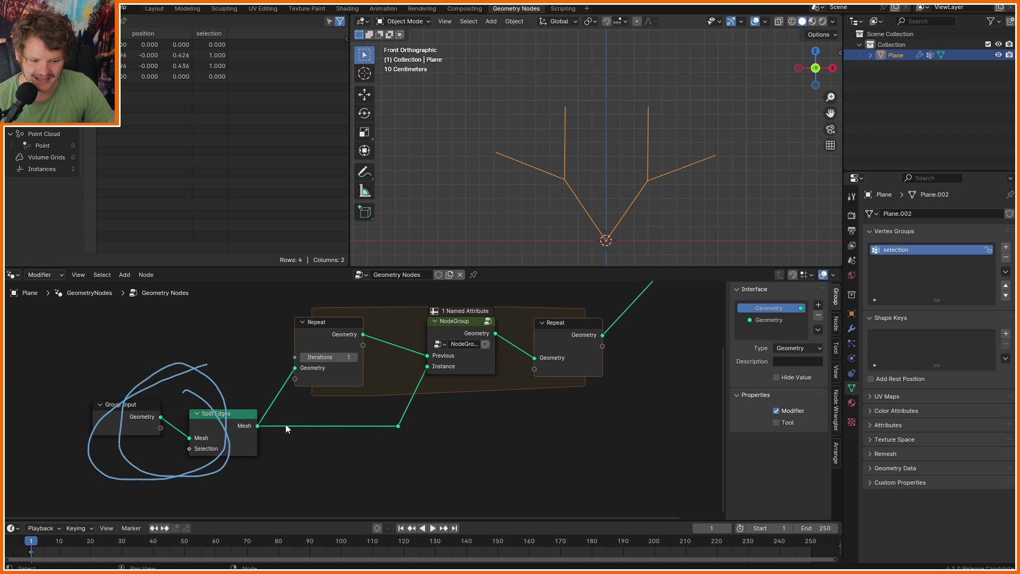
mouse_move(285, 464)
right_down()
mouse_move(219, 370)
mouse_move(250, 366)
right_up()
- Raise the Repeat Zone's iterations one at a time to preview the tree's growth, and reset them to 1
click(355, 358)
click(354, 358)
click(354, 358)
scroll(589, 207, down, 13)
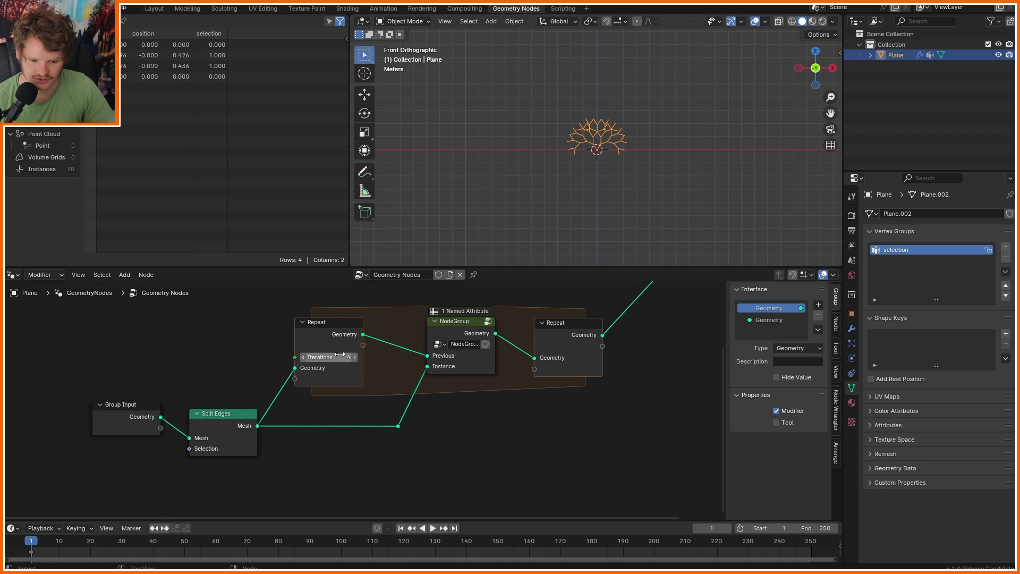
click(355, 361)
click(355, 361)
click(355, 361)
click(354, 361)
click(354, 361)
click(340, 357)
text(1)
key(Return)
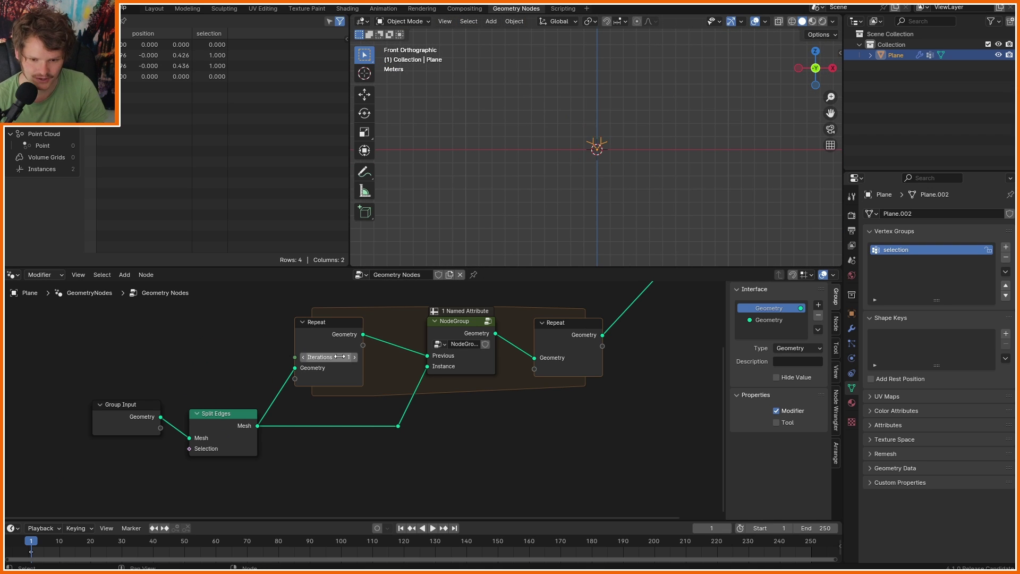
- Increase the Repeat Zone's iterations gradually to 8
click(357, 357)
click(357, 357)
click(357, 357)
click(357, 357)
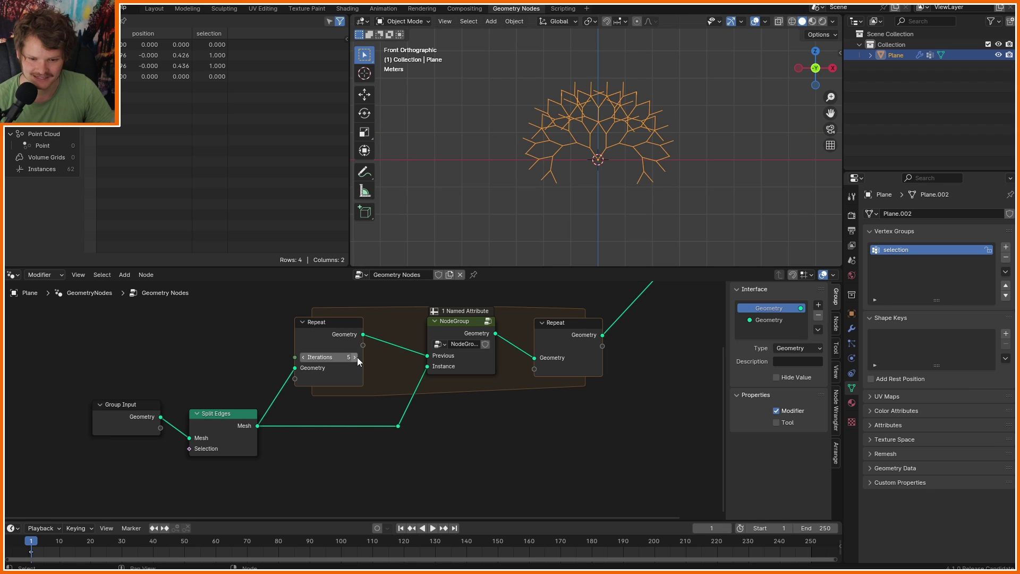
click(357, 357)
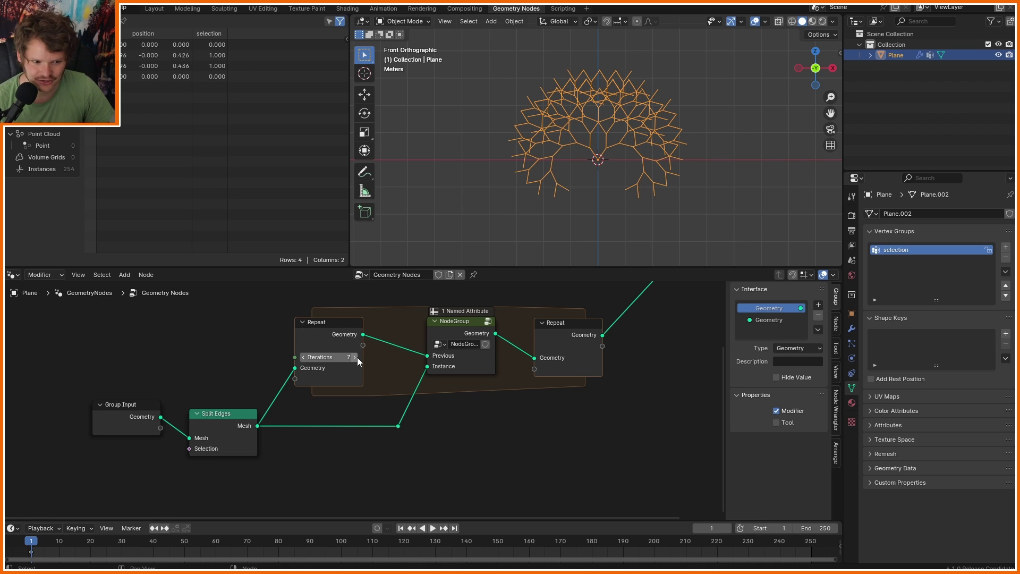
click(304, 357)
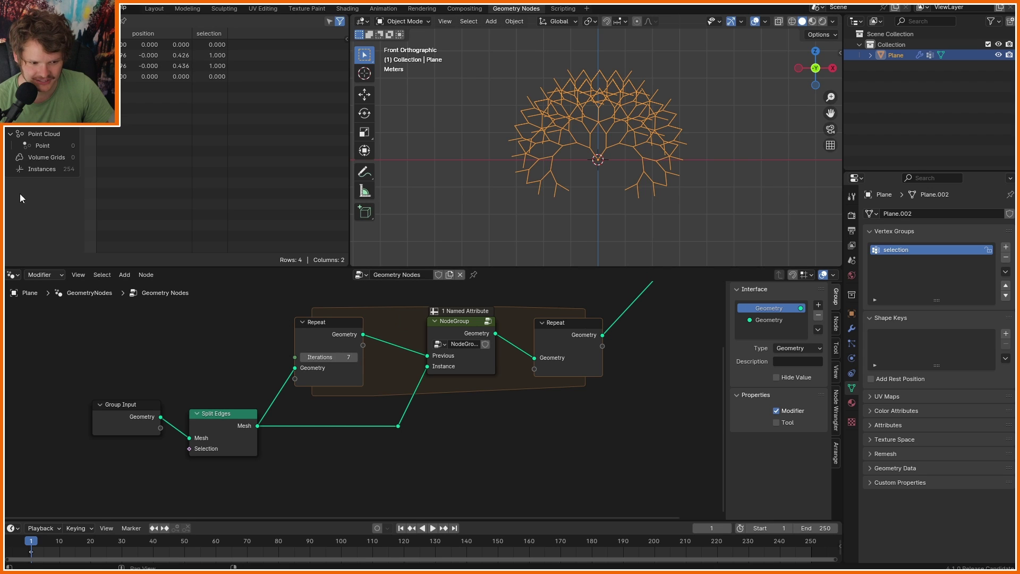
click(357, 358)
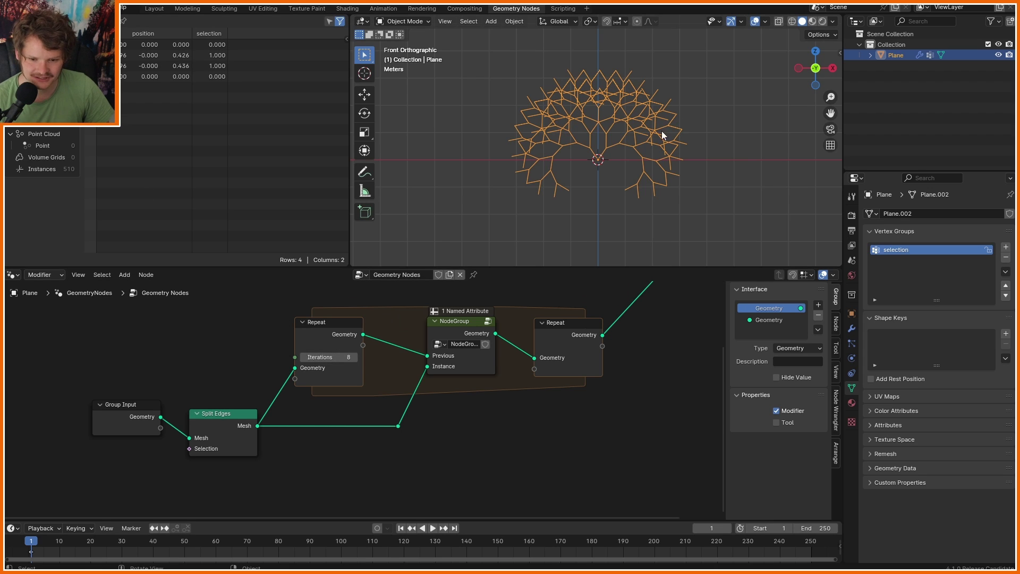
- Lower the Repeat Zone's iterations first to 6 and finally to 3
click(328, 361)
text(6)
key(Return)
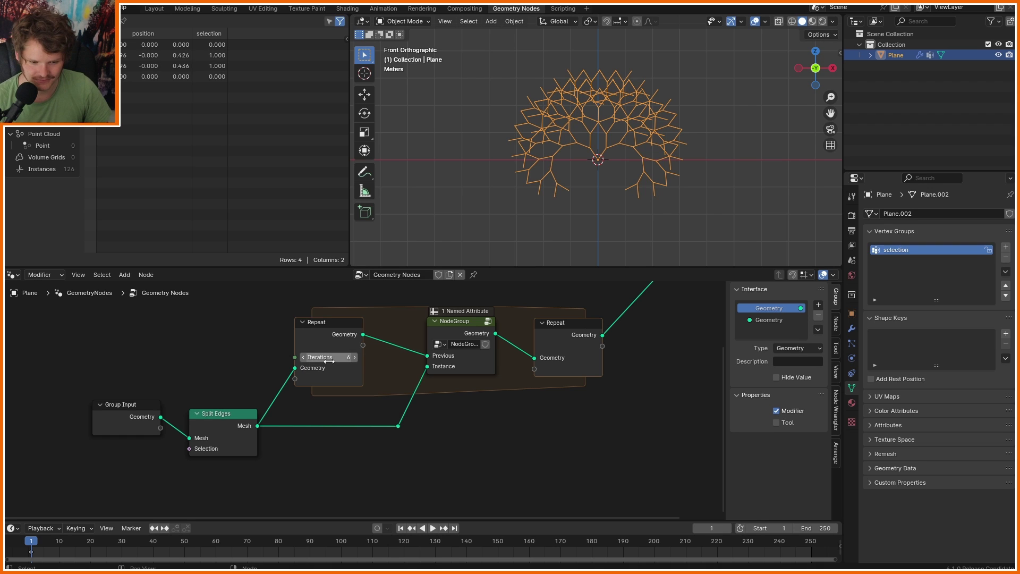
click(329, 361)
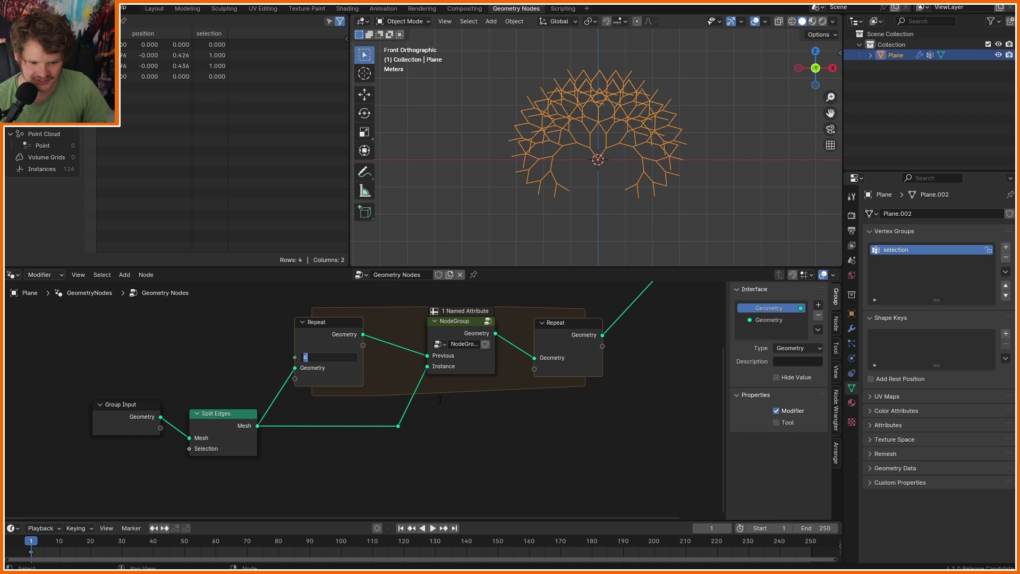
text(3)
key(Return)
key(Home)
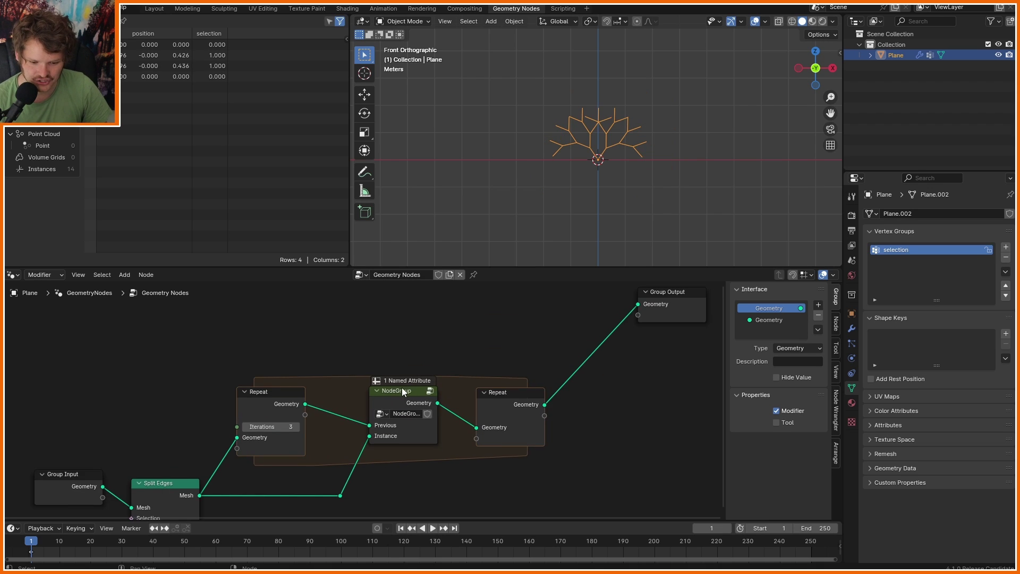
- Open NodeGroup and move Join Geometry and Group Output farther from Instance on Points
click(402, 388)
key(Tab)
scroll(402, 390, down, 7)
middle_drag(565, 409, 300, 365)
scroll(484, 404, up, 6)
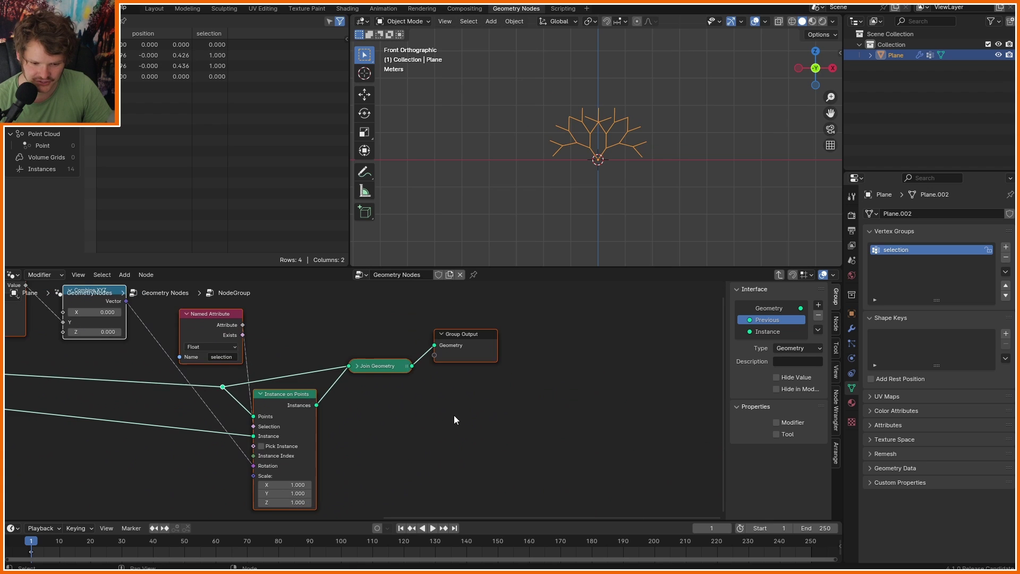
key(g)
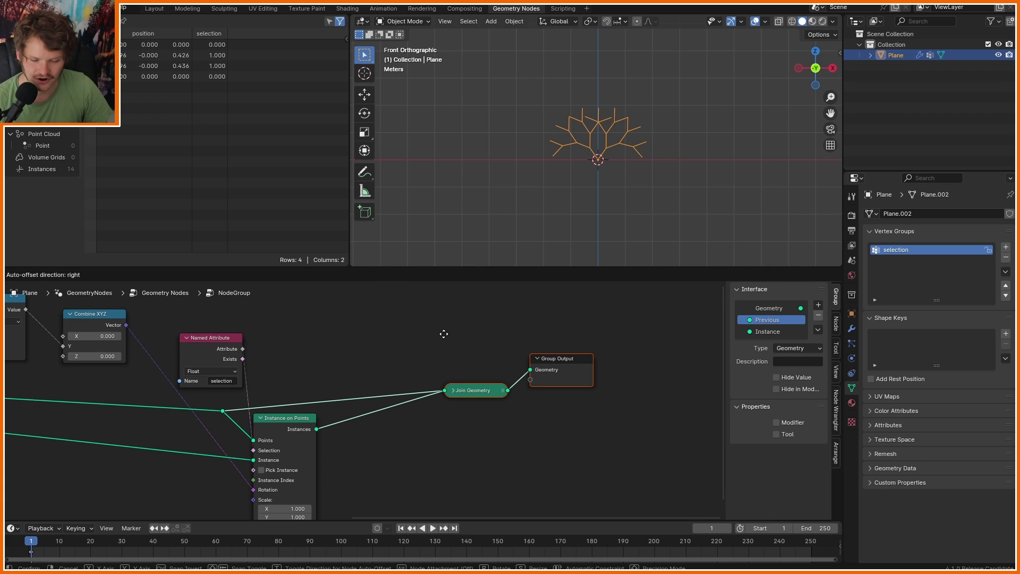
click(444, 333)
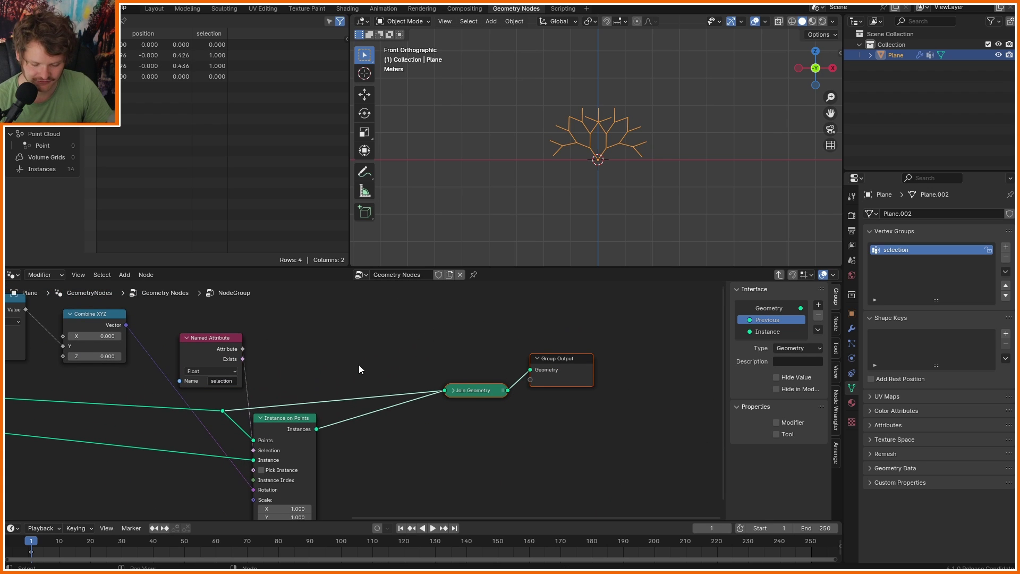
- Insert a Realize Instances node between Instance on Points and Join Geometry, and leave the group
scroll(367, 372, up, 1)
drag(269, 428, 285, 452)
middle_drag(366, 422, 326, 404)
key(shift+a)
text(rea)
key(Return)
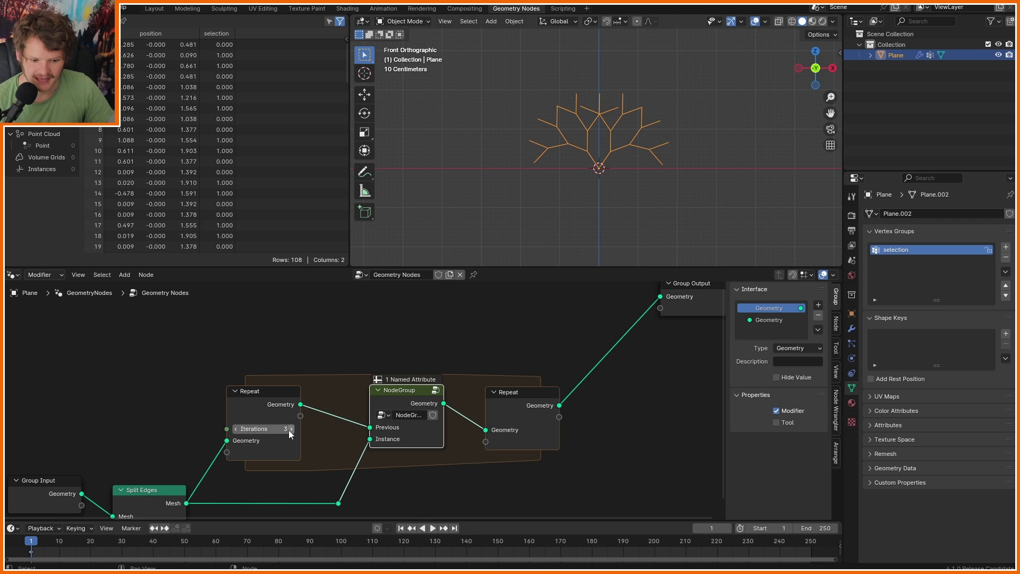
- Raise the Repeat Zone's iterations gradually to 9 and set them back to 3
click(289, 429)
click(288, 429)
click(289, 429)
click(288, 429)
scroll(605, 162, down, 2)
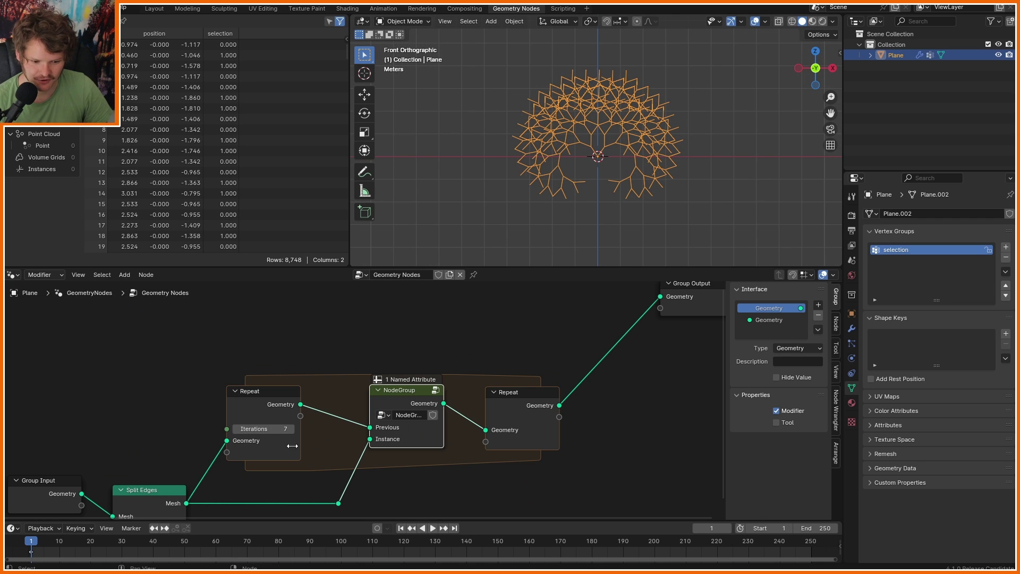
click(292, 429)
click(292, 431)
click(277, 429)
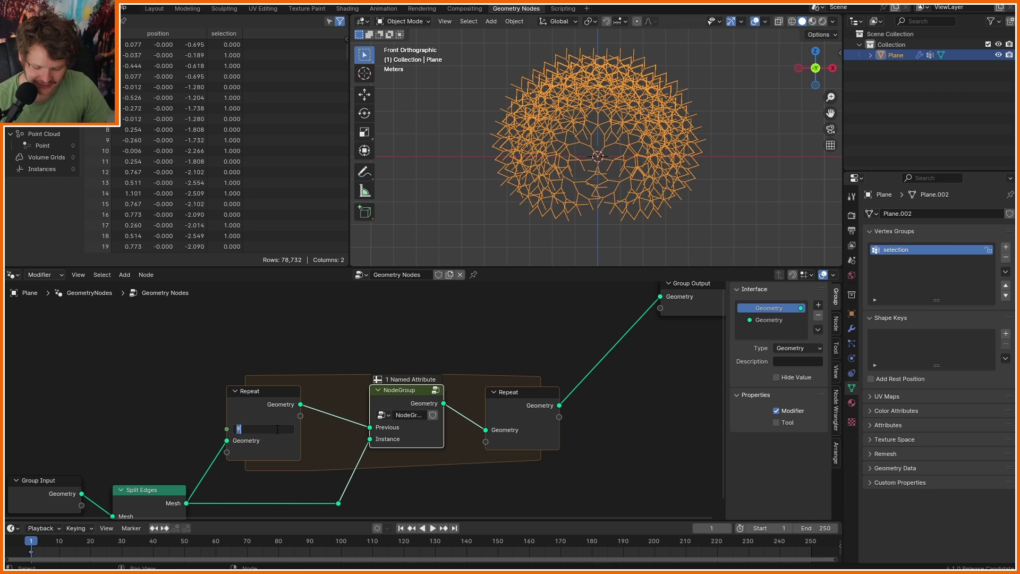
key(Return)
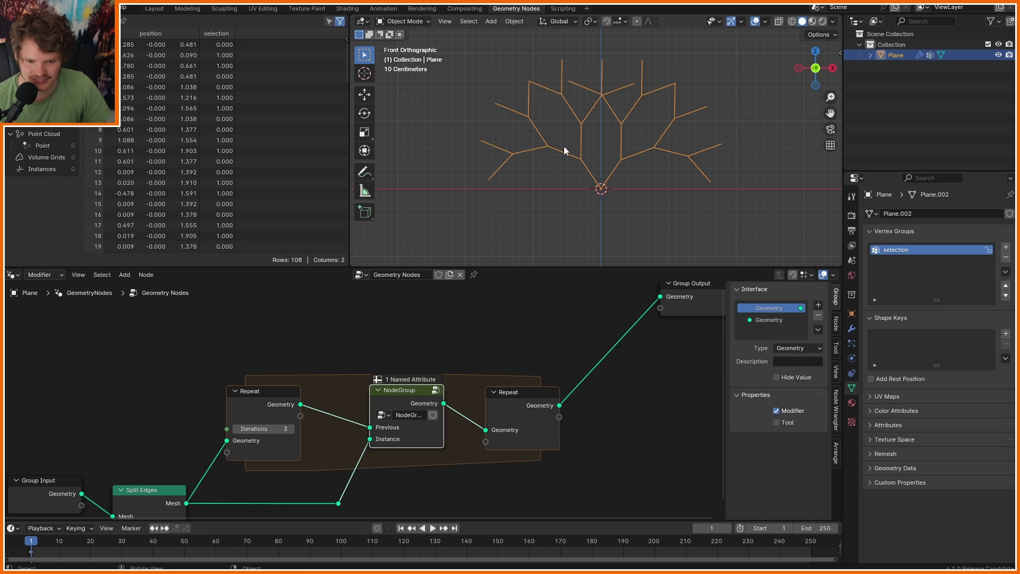
- Trace one V-shaped branch in the viewport, annotate its base joint and the nearby branch tips, and erase the annotations
scroll(607, 165, up, 6)
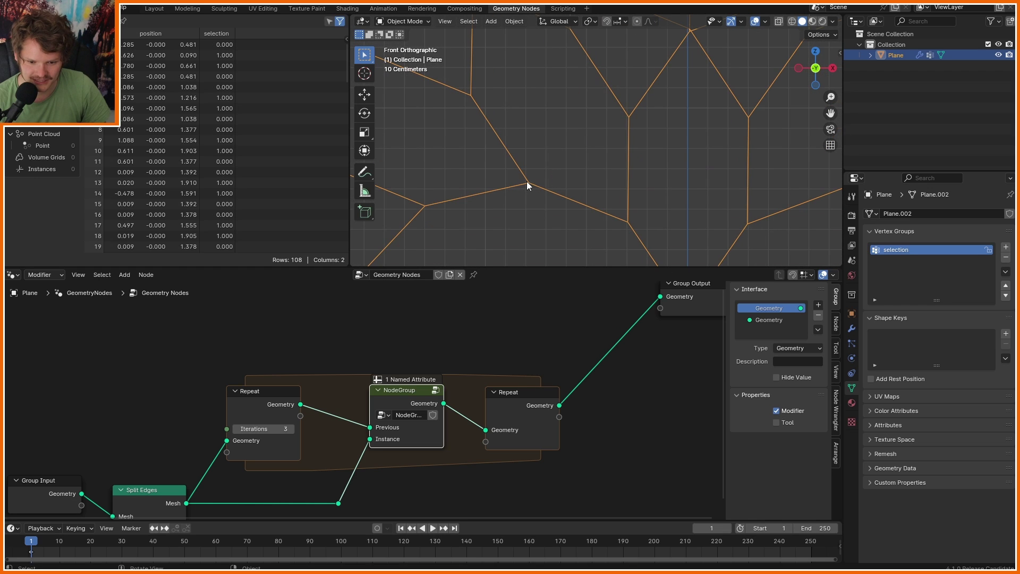
drag(527, 185, 417, 202)
drag(524, 186, 474, 96)
scroll(515, 116, down, 2)
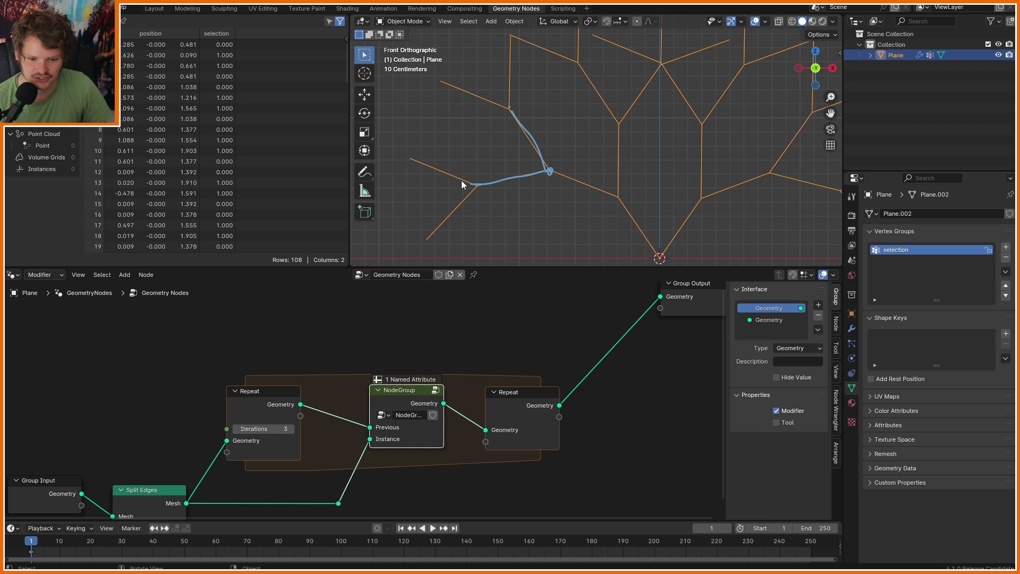
drag(407, 156, 412, 158)
drag(441, 81, 450, 78)
drag(503, 35, 517, 33)
drag(549, 171, 550, 160)
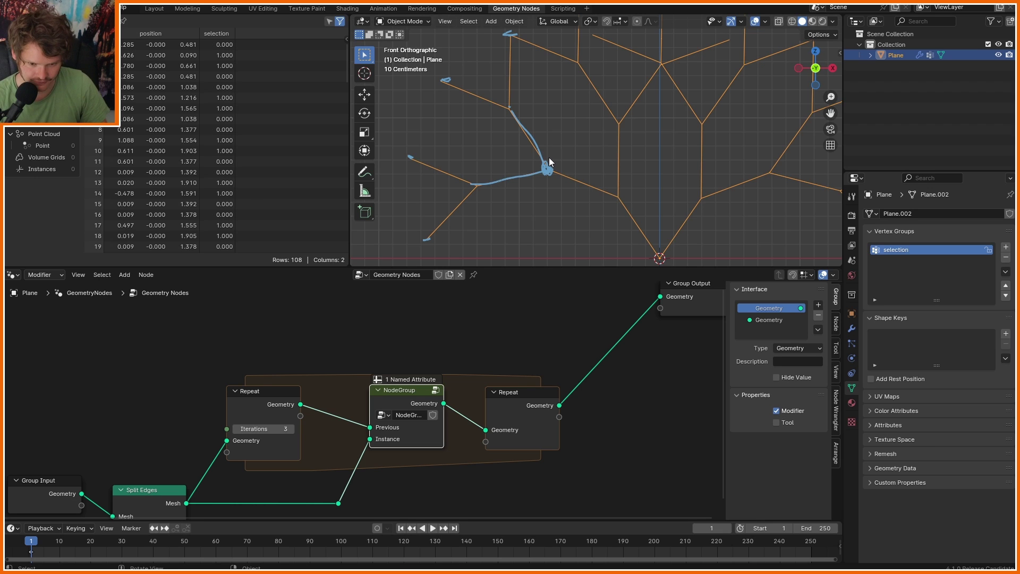
scroll(552, 147, down, 2)
mouse_move(553, 147)
right_down()
mouse_move(478, 182)
mouse_move(625, 79)
mouse_move(600, 75)
right_up()
- Reopen NodeGroup, align Realize Instances with Instance on Points, and draw and erase an annotation beside Named Attribute
key(Tab)
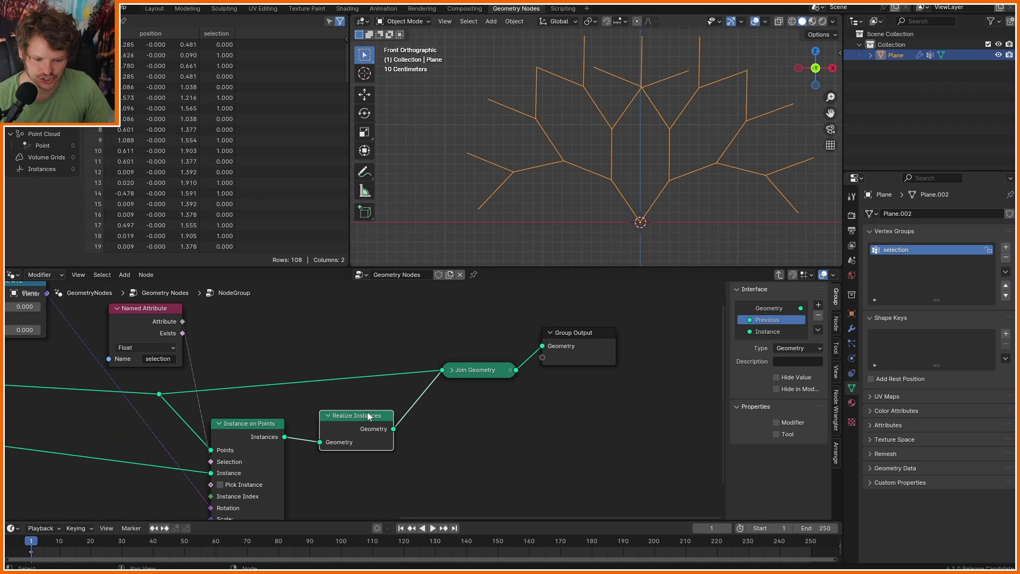
drag(358, 416, 353, 428)
click(223, 310)
key(d)
mouse_move(225, 308)
mouse_down()
mouse_move(86, 364)
mouse_move(106, 335)
mouse_move(250, 342)
mouse_up()
mouse_move(250, 341)
right_down()
mouse_move(173, 288)
mouse_move(261, 320)
right_up()
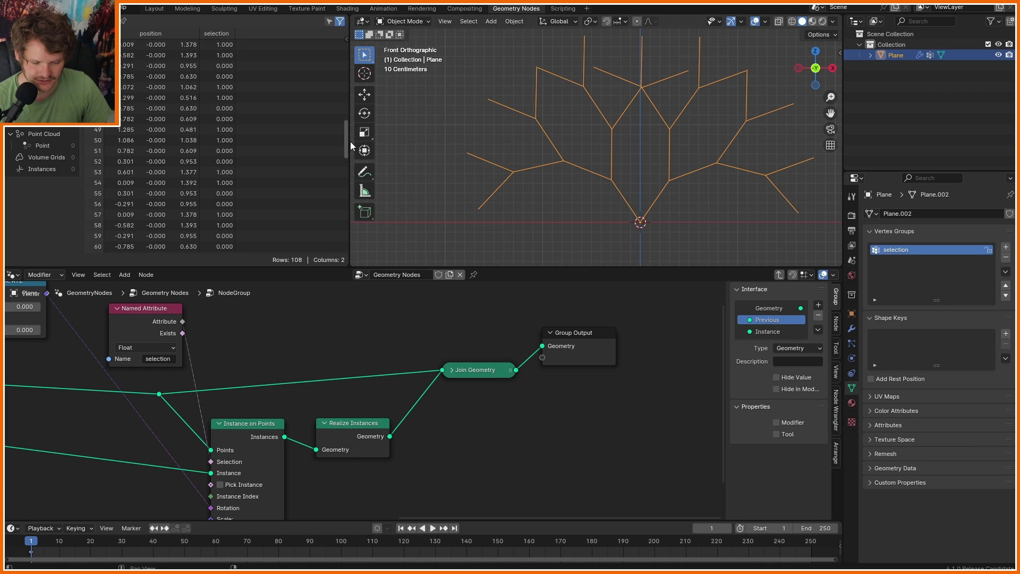
- Mute Realize Instances temporarily to inspect the base mesh's selection values and branch points
click(358, 435)
key(m)
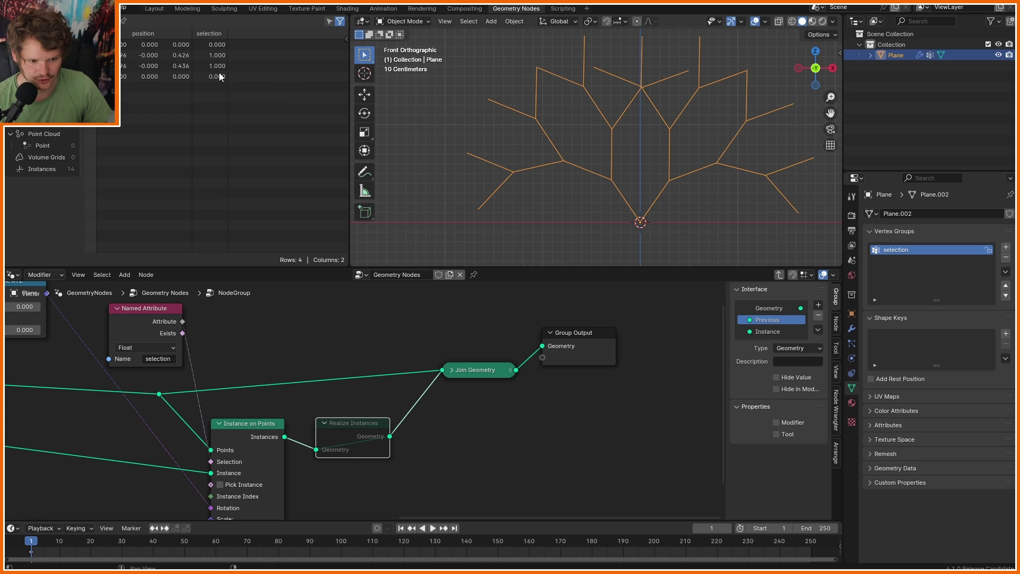
key(Tab)
scroll(632, 182, up, 3)
shift+middle_drag(631, 181, 462, 141)
click(483, 166)
click(578, 186)
- Insert a Store Named Attribute node on the link between the Previous reroute and Join Geometry
key(shift+a)
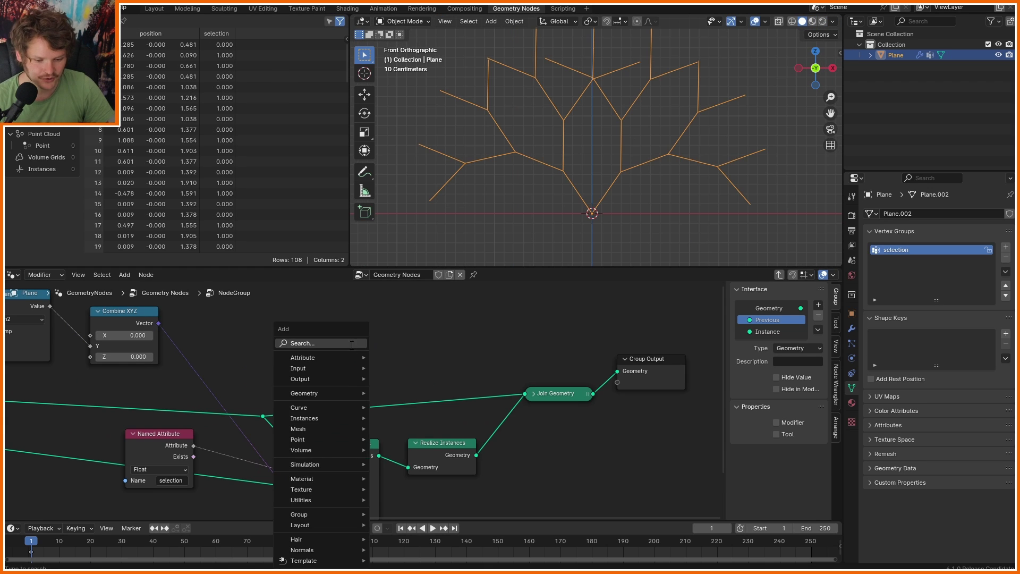
text(store)
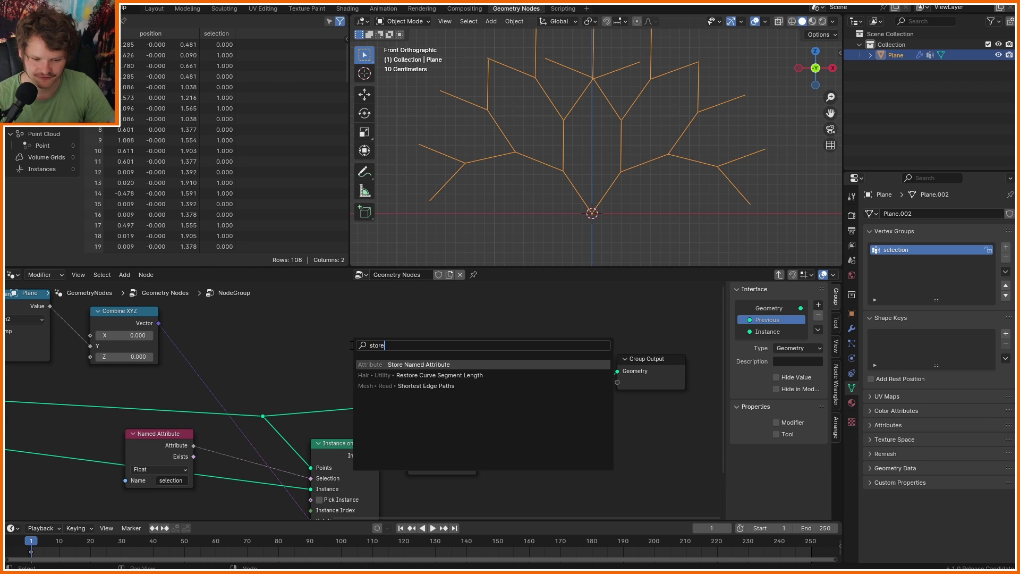
key(Return)
click(314, 345)
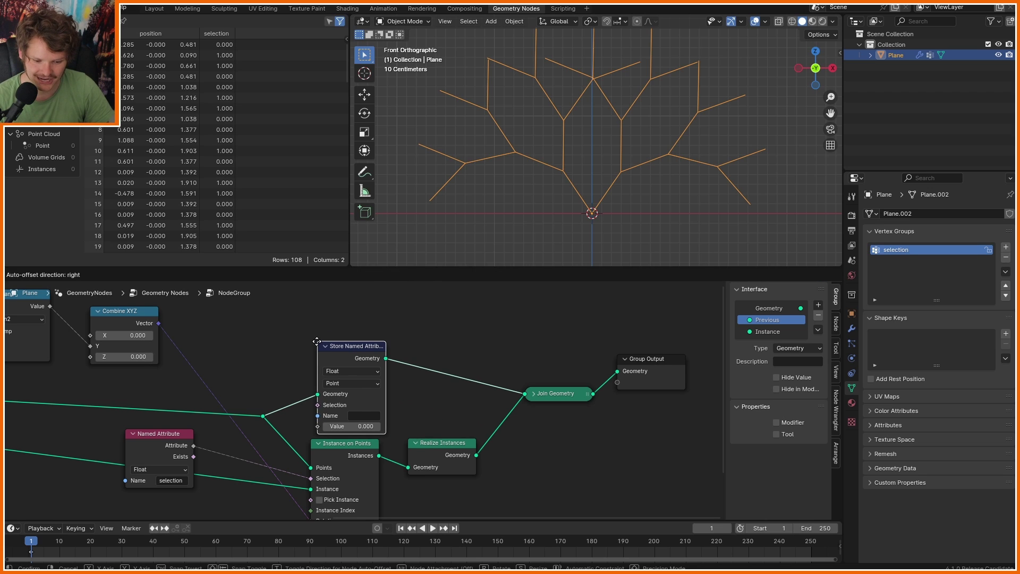
- Reposition the Named Attribute node beside Instance on Points
mouse_move(228, 325)
mouse_down()
mouse_move(277, 390)
mouse_move(351, 413)
mouse_move(345, 419)
mouse_up()
mouse_move(155, 438)
mouse_down()
mouse_move(143, 449)
mouse_move(133, 431)
mouse_up()
middle_drag(387, 425, 437, 349)
mouse_move(385, 383)
mouse_down()
mouse_move(383, 397)
mouse_move(386, 387)
mouse_up()
drag(199, 363, 212, 379)
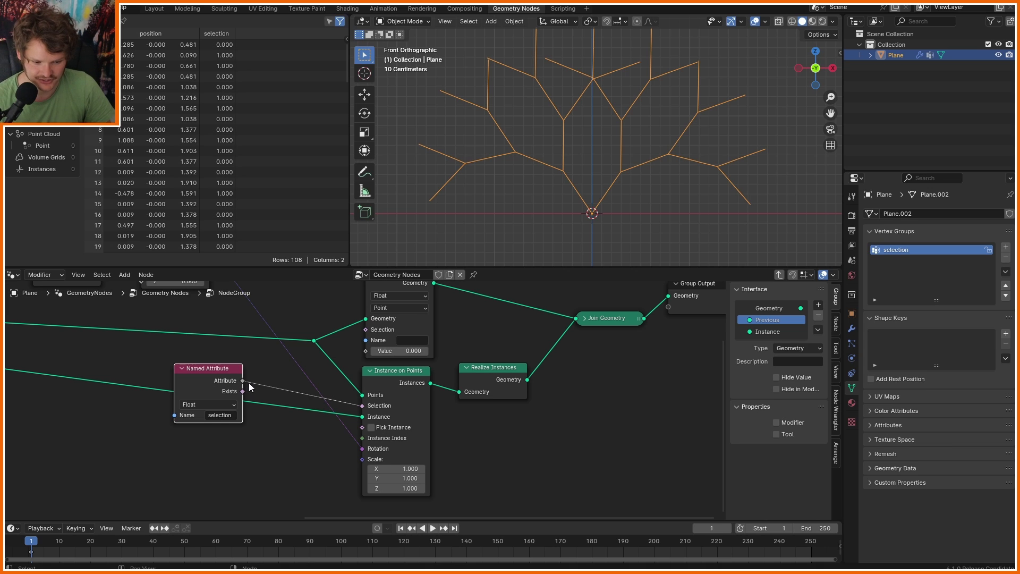
- Feed the Named Attribute into Store Named Attribute's Selection and set the stored attribute's name to "selection"
drag(243, 381, 370, 336)
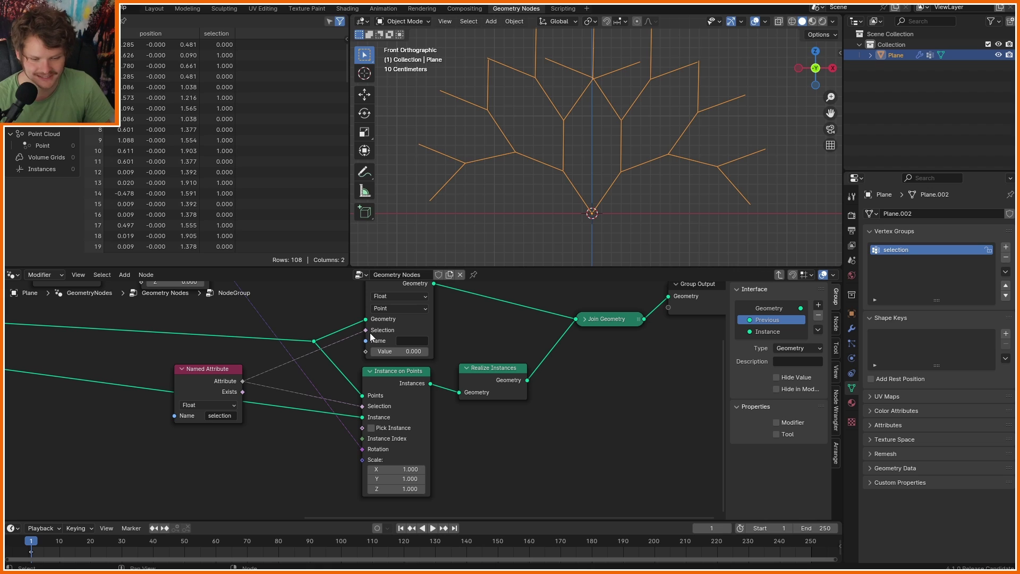
click(401, 341)
text(selection)
key(Return)
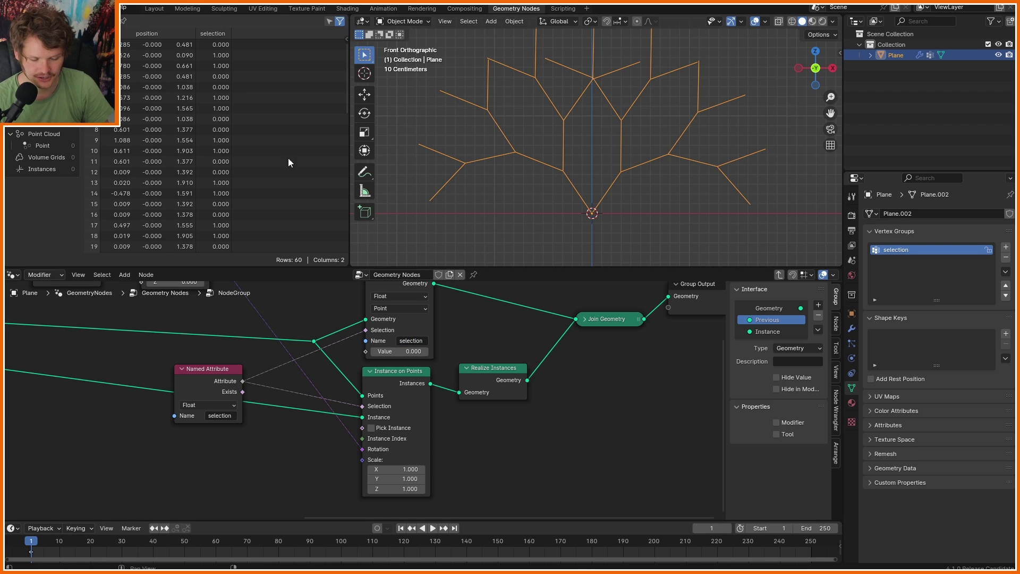
- Try a stored value of 1, return it to 0, and inspect the selection column in the spreadsheet
click(417, 352)
text(1)
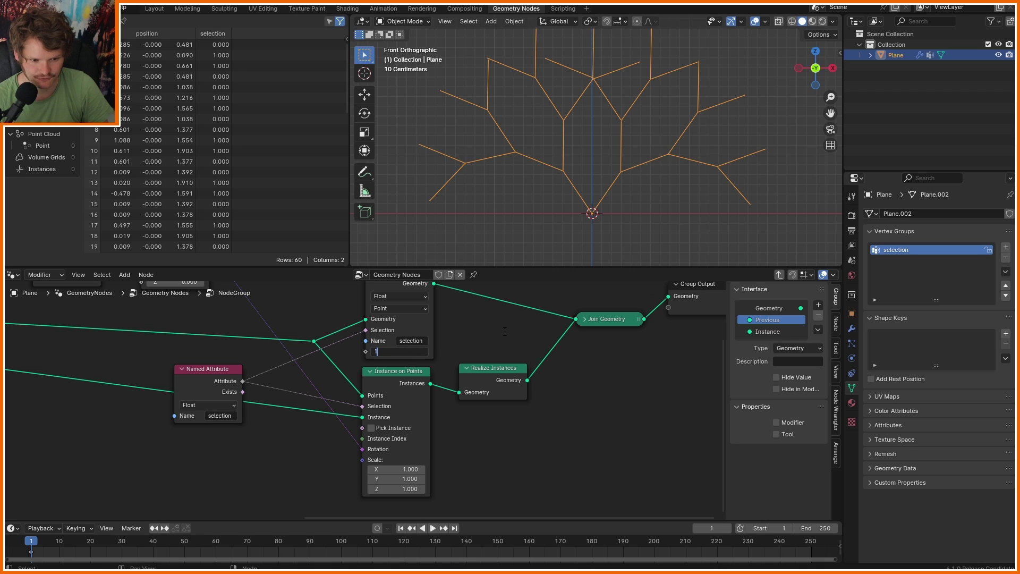
key(Return)
scroll(237, 80, down, 20)
right_click(334, 271)
click(415, 353)
text(0)
key(Return)
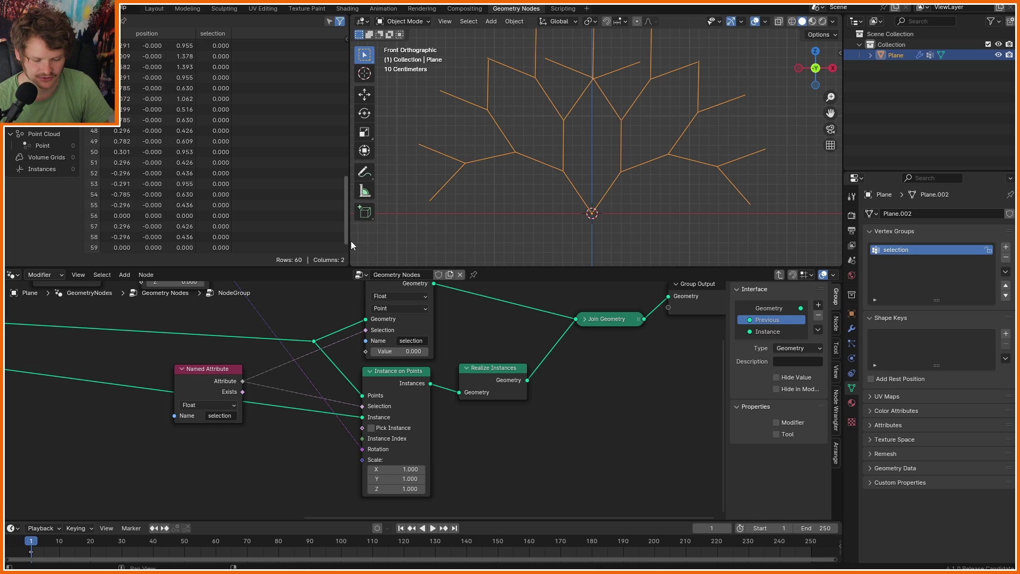
drag(347, 215, 346, 75)
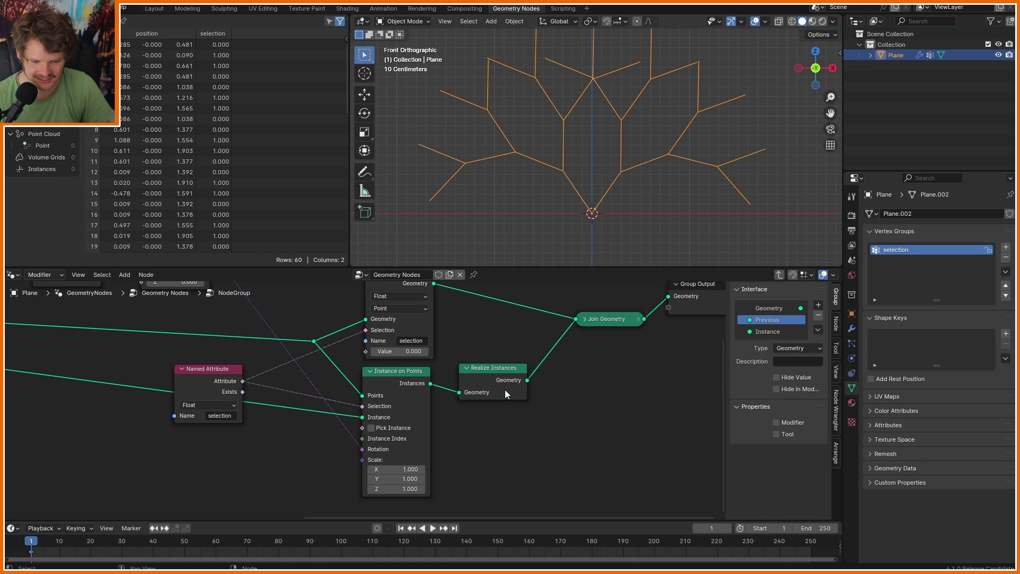
- Leave NodeGroup and raise the Repeat Zone's Iterations to 7
key(Tab)
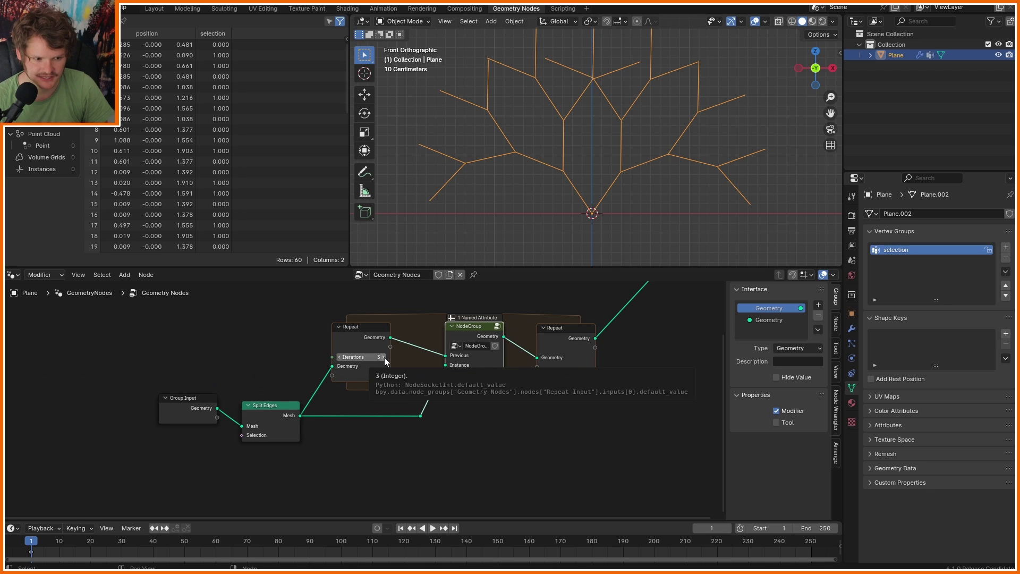
click(384, 357)
click(384, 357)
click(384, 357)
click(384, 357)
scroll(625, 127, down, 6)
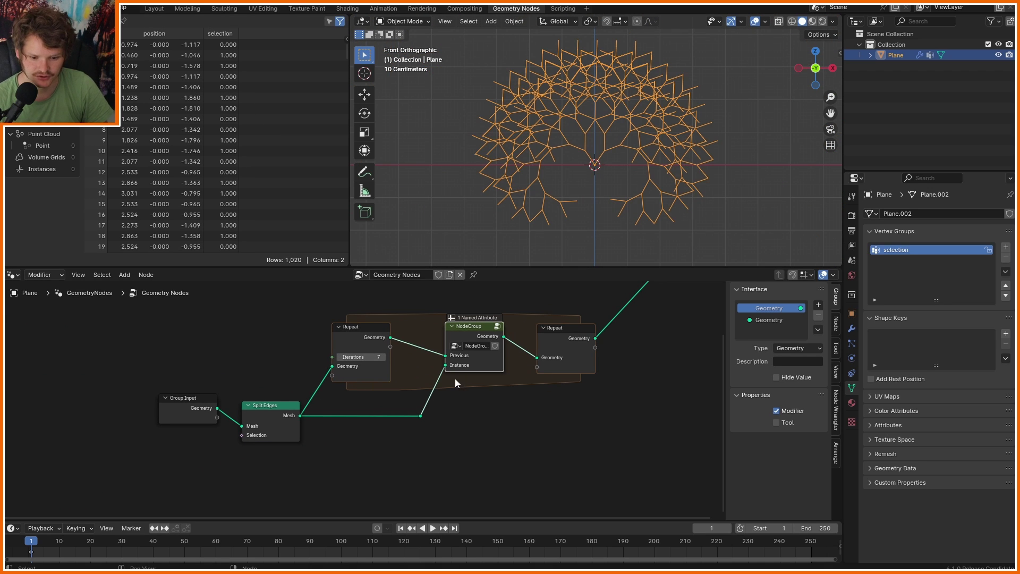
- Inside NodeGroup, mute and unmute Store Named Attribute to compare the spreadsheet's row counts, and return to the parent tree
key(Tab)
click(393, 307)
key(m)
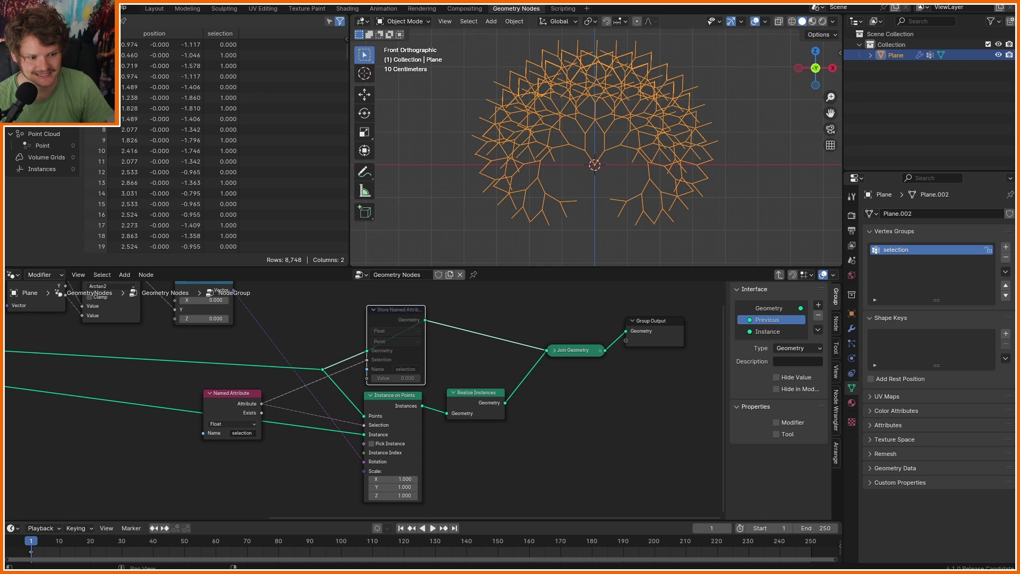
key(m)
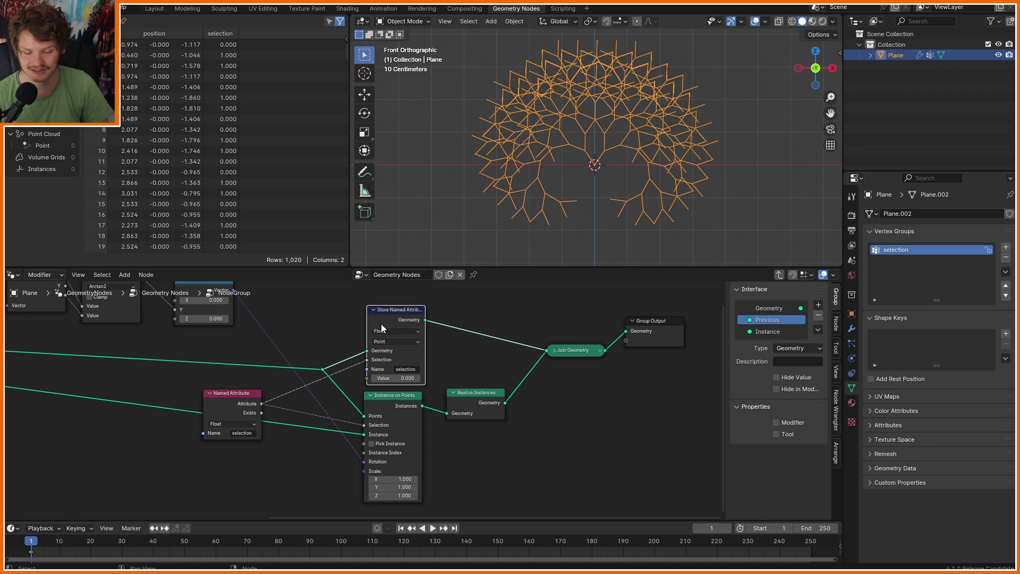
key(Tab)
- Reshape the base V mesh in Edit Mode by moving its right tip slightly up and outward
key(Tab)
key(g)
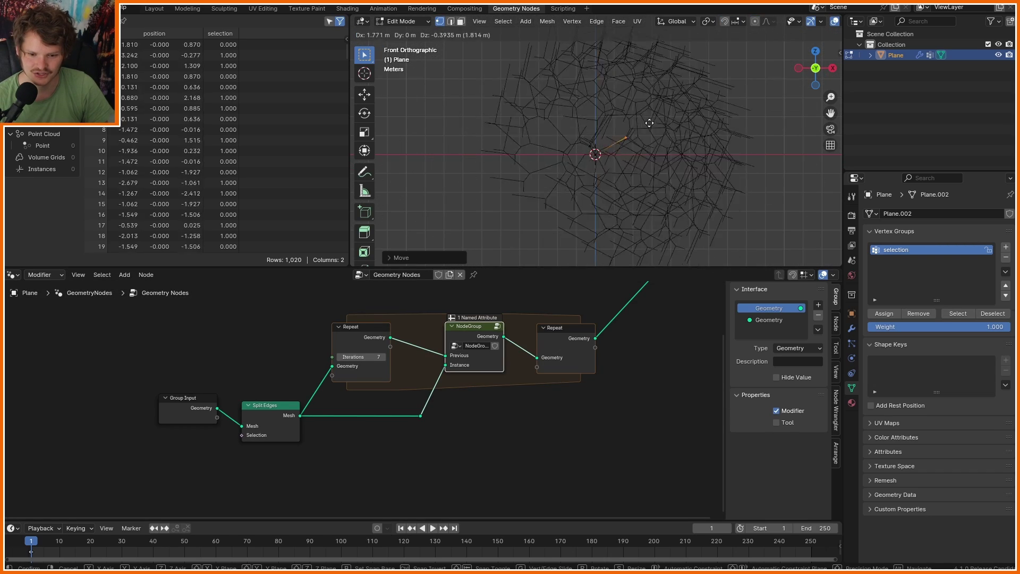
click(620, 135)
scroll(620, 135, up, 2)
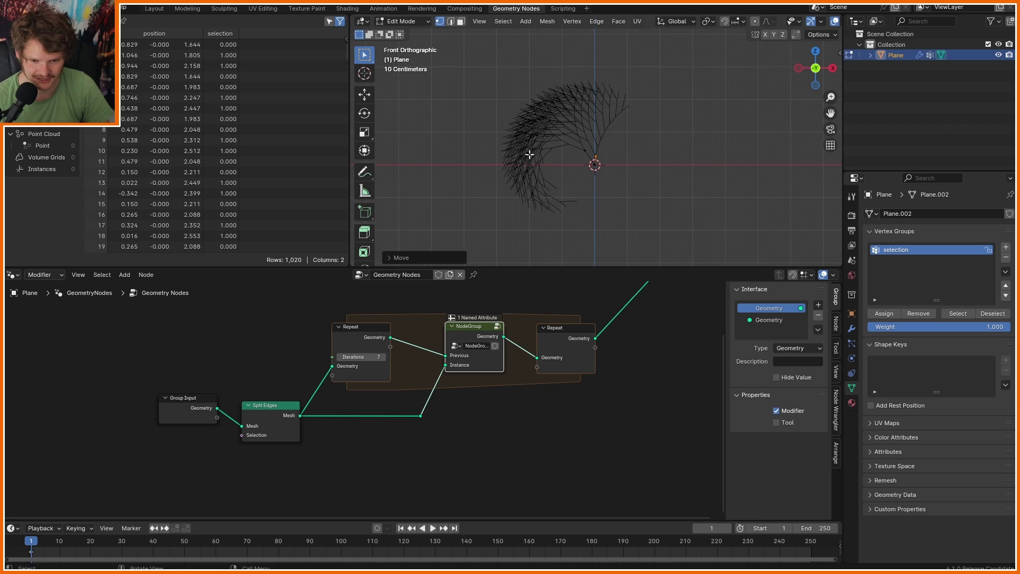
key(g)
click(638, 136)
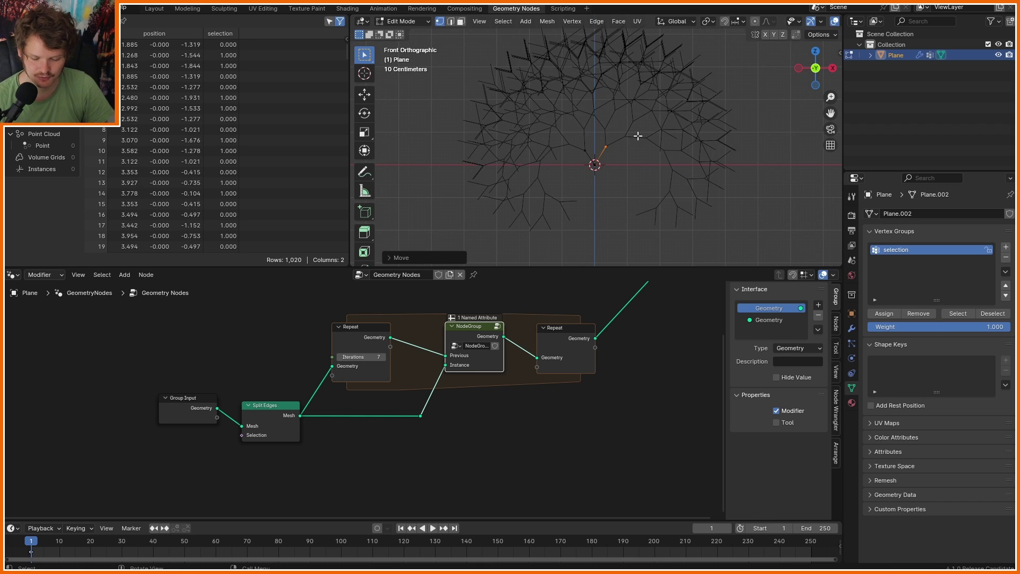
key(Tab)
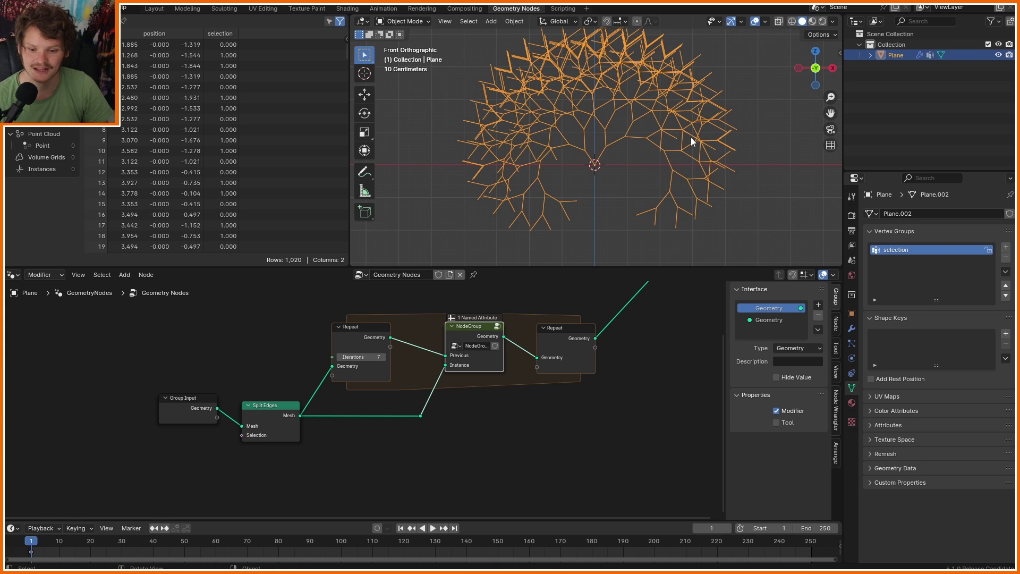
- Reset the Repeat Zone's Iterations to 1 and raise them one at a time to 6
click(356, 357)
text(1)
click(395, 423)
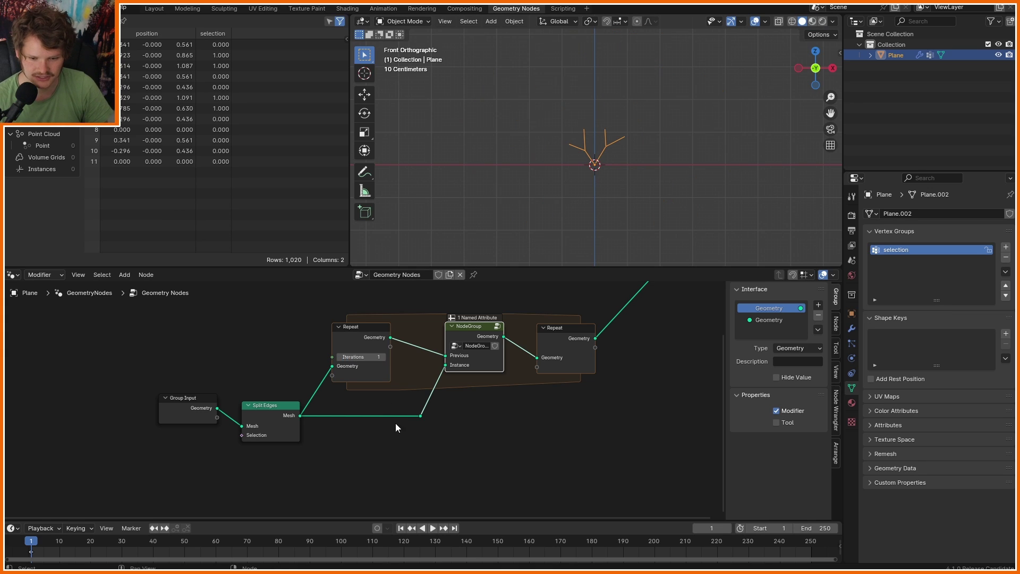
click(341, 357)
click(385, 356)
click(385, 356)
click(385, 356)
click(384, 356)
click(385, 356)
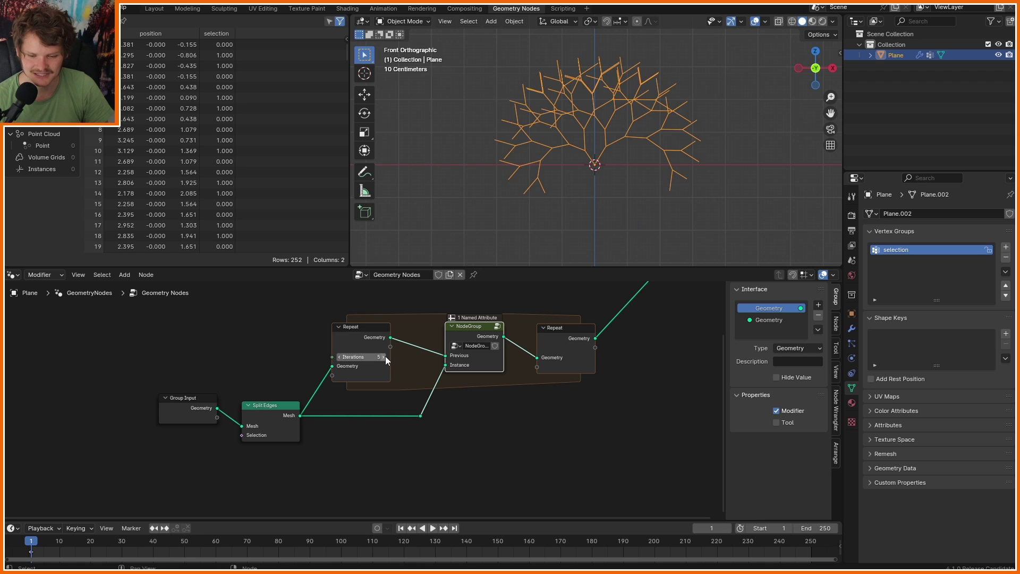
click(384, 356)
- Draw an annotation over the tree's crown in the viewport and erase it
shift+middle_drag(605, 114, 594, 155)
mouse_move(544, 144)
mouse_down()
mouse_move(617, 108)
mouse_move(663, 145)
mouse_up()
right_drag(654, 132, 477, 123)
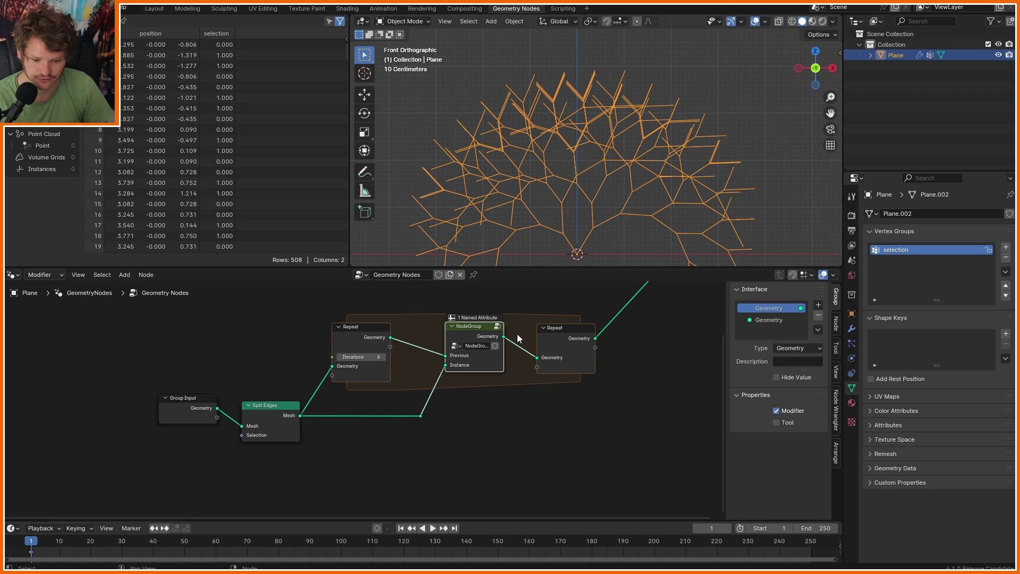
- Inside NodeGroup, add a Value node set to 1 and connect it to Instance on Points' Scale
key(Tab)
key(shift+a)
click(340, 343)
text(value)
key(Return)
click(317, 420)
drag(304, 424, 484, 419)
double_click(274, 434)
text(1)
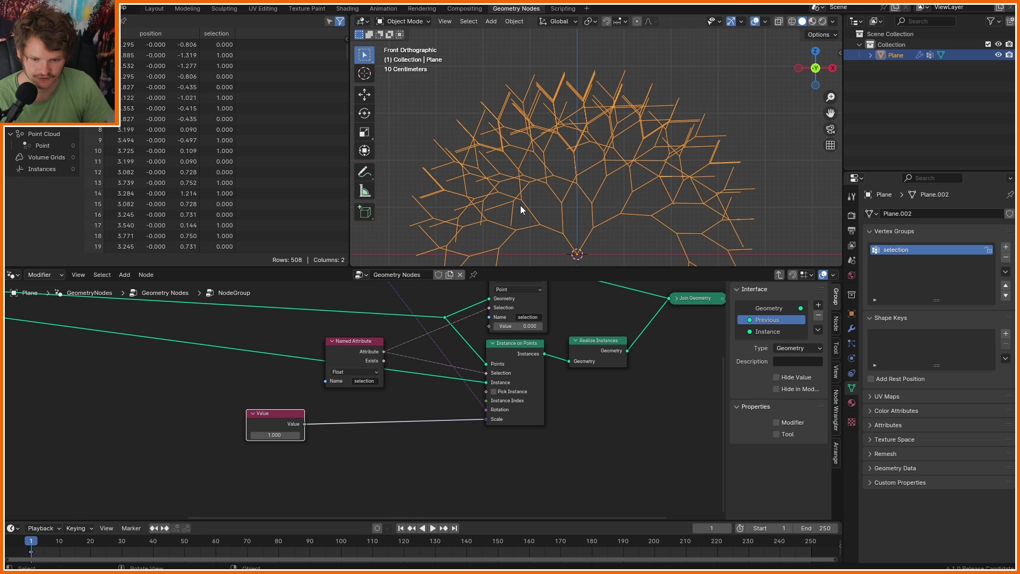
- Lower the Value node to 0.190, then draw and erase annotations along the tree's lower branches
shift+middle_drag(563, 216, 548, 187)
drag(281, 437, 240, 437)
scroll(533, 168, up, 3)
shift+middle_drag(540, 223, 563, 136)
scroll(563, 136, up, 4)
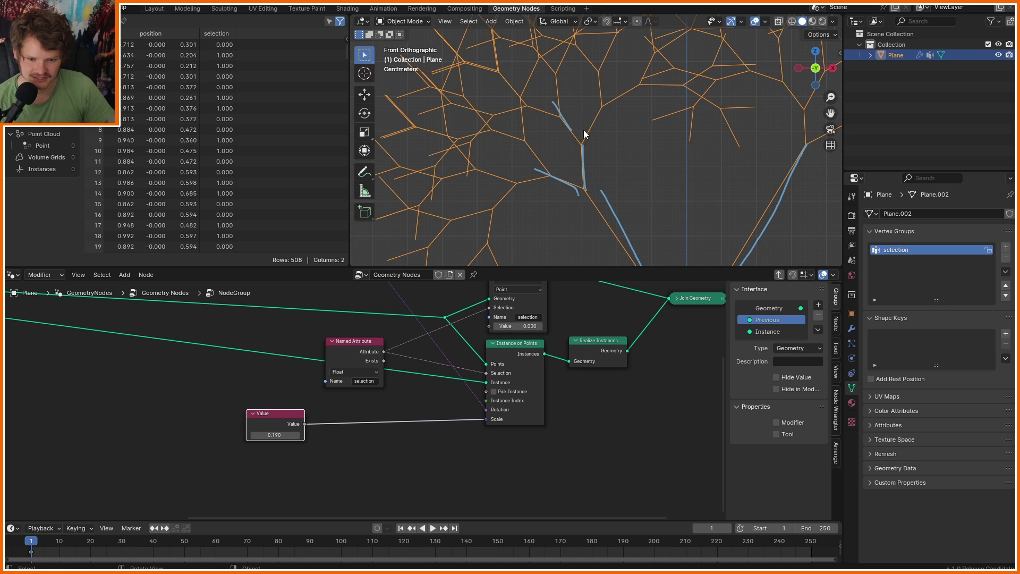
scroll(644, 107, down, 7)
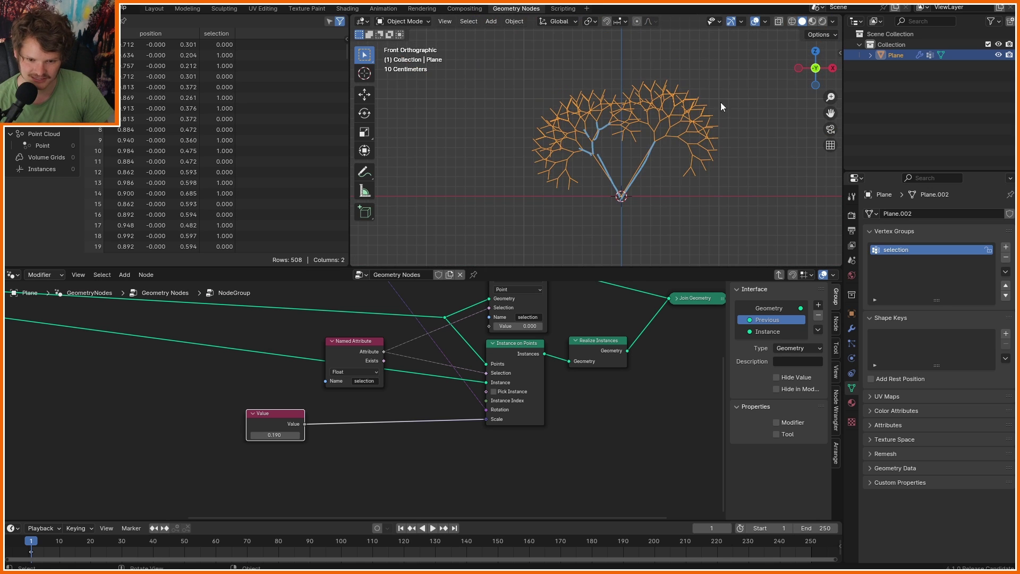
right_drag(716, 105, 697, 152)
- Replace the Value node with a new Group Input socket routed through a reroute to Scale, and leave NodeGroup
middle_drag(210, 375, 407, 407)
scroll(393, 406, down, 5)
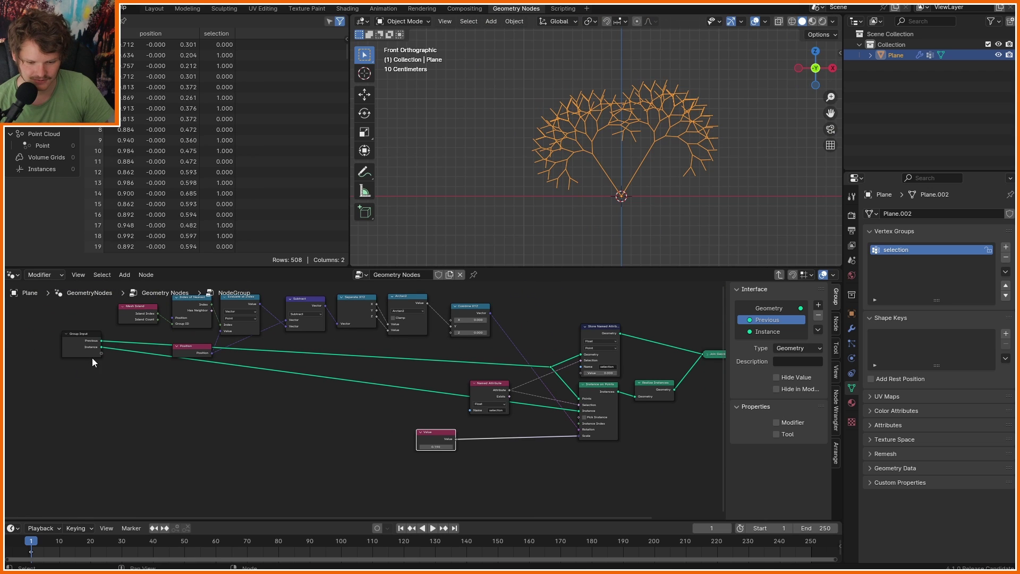
shift+right_drag(503, 458, 487, 428)
drag(100, 353, 492, 437)
click(438, 438)
key(x)
drag(526, 472, 479, 426)
key(Tab)
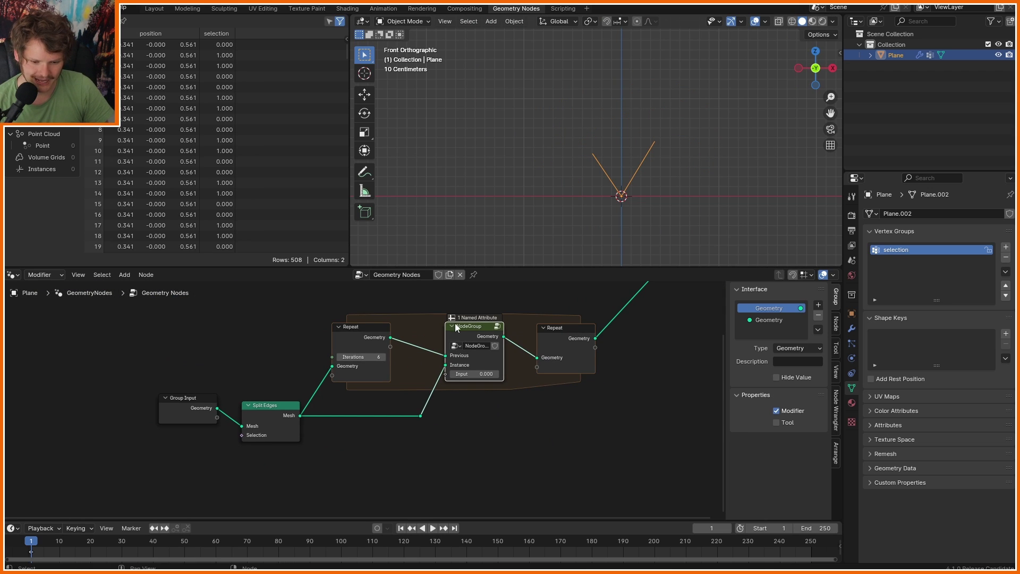
- Set NodeGroup's Input to 0.150 and save the file as untitled.blend on the Desktop
drag(489, 371, 522, 371)
key(ctrl+s)
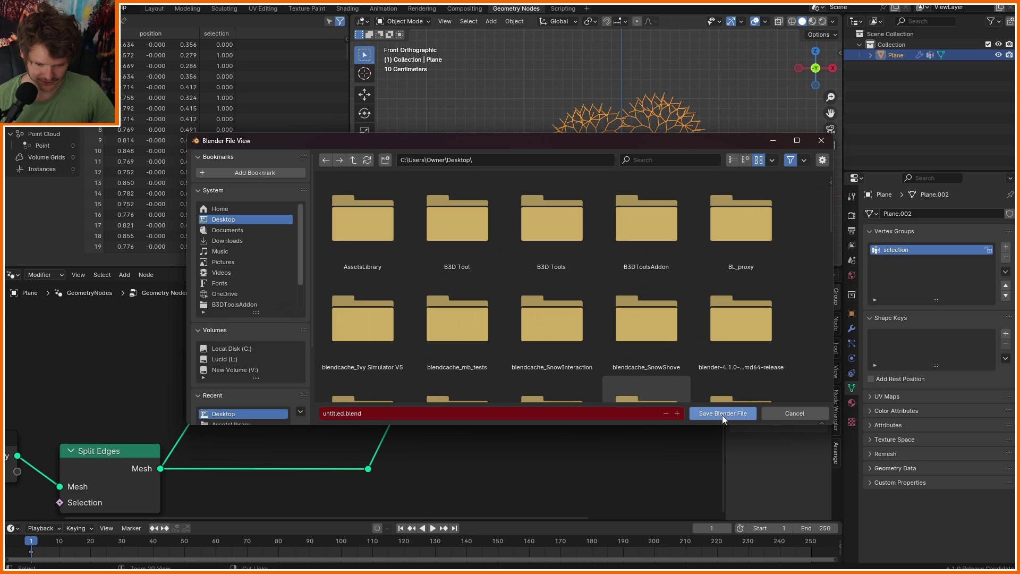
click(721, 413)
mouse_move(467, 397)
mouse_down()
mouse_move(500, 397)
mouse_move(462, 396)
mouse_move(478, 396)
mouse_up()
mouse_move(508, 463)
mouse_down()
mouse_move(484, 414)
mouse_move(501, 419)
mouse_up()
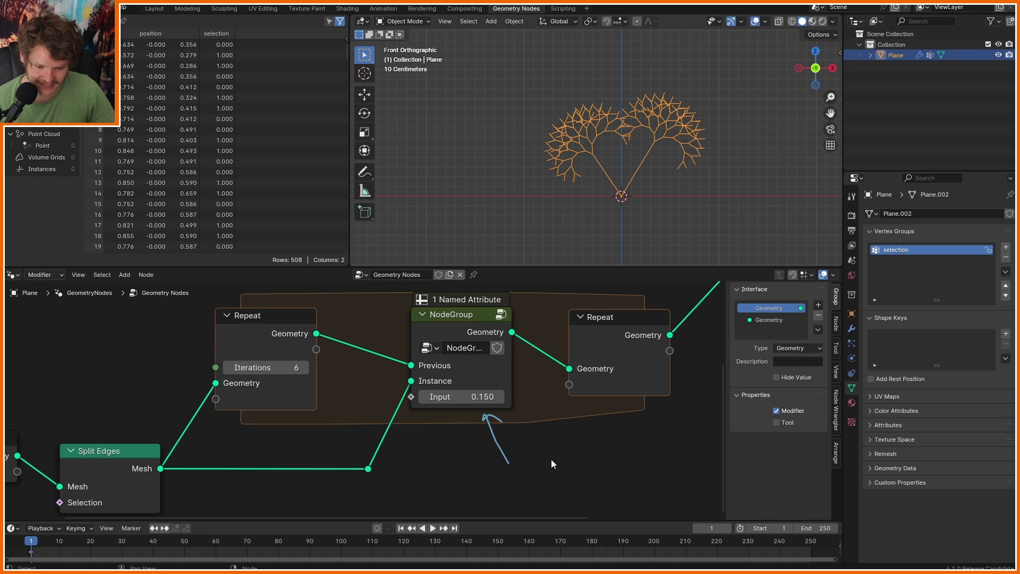
mouse_move(550, 460)
right_down()
mouse_move(536, 492)
mouse_move(512, 457)
right_up()
- Bring the node after the Repeat Zone closer, and move Group Input, Split Edges and the Repeat input away from NodeGroup
scroll(518, 470, down, 4)
middle_drag(589, 373, 412, 463)
click(530, 322)
key(g)
click(465, 386)
middle_drag(466, 385, 651, 312)
middle_drag(190, 471, 281, 423)
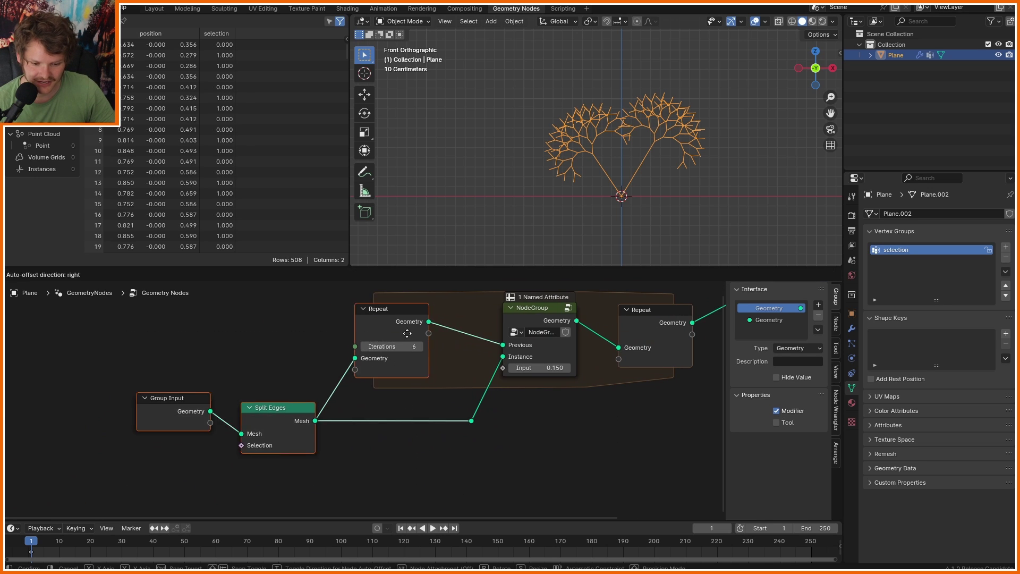
drag(127, 483, 405, 341)
key(g)
click(224, 345)
click(299, 381)
mouse_move(299, 380)
mouse_down()
mouse_move(252, 357)
mouse_move(298, 350)
mouse_up()
right_drag(330, 388, 298, 355)
- Add a Math node inside the Repeat Zone between the Repeat input and NodeGroup
scroll(301, 311, up, 5)
middle_drag(300, 308, 375, 313)
key(shift+a)
click(376, 315)
text(math)
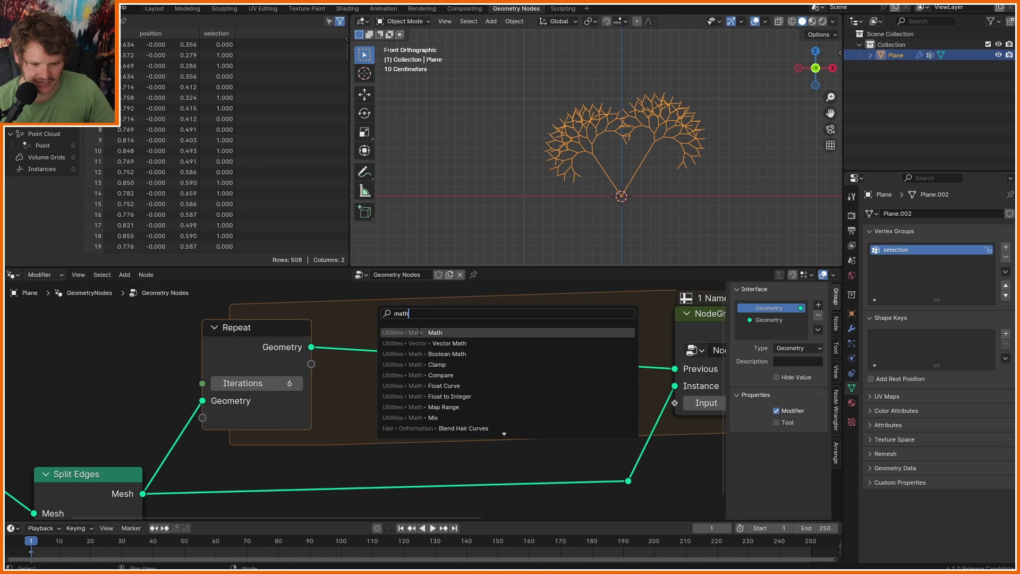
click(419, 332)
click(393, 339)
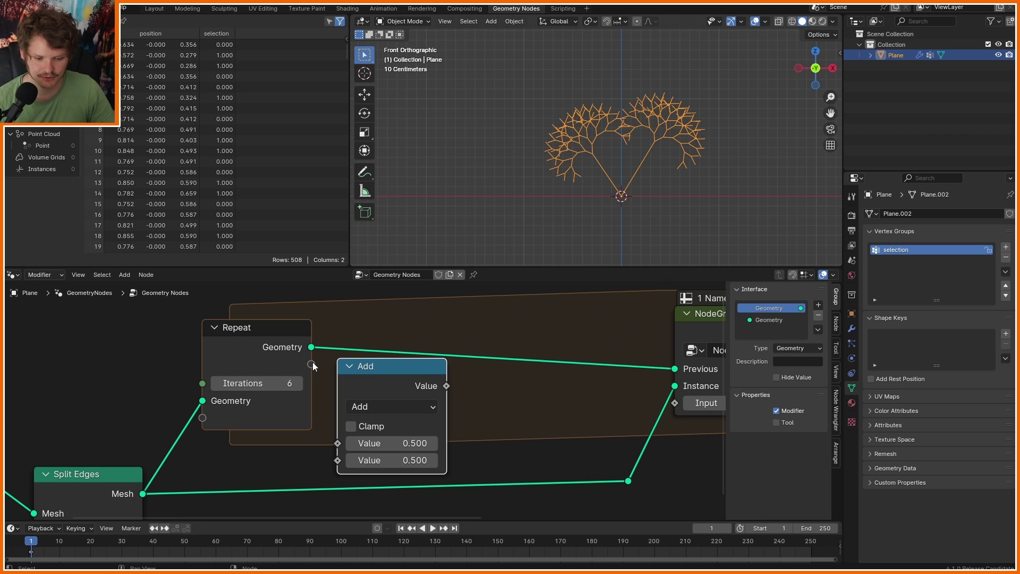
- Create a Value item on the Repeat input feeding the Add node, and set the node's second value to 1
drag(312, 364, 314, 349)
drag(324, 411, 339, 449)
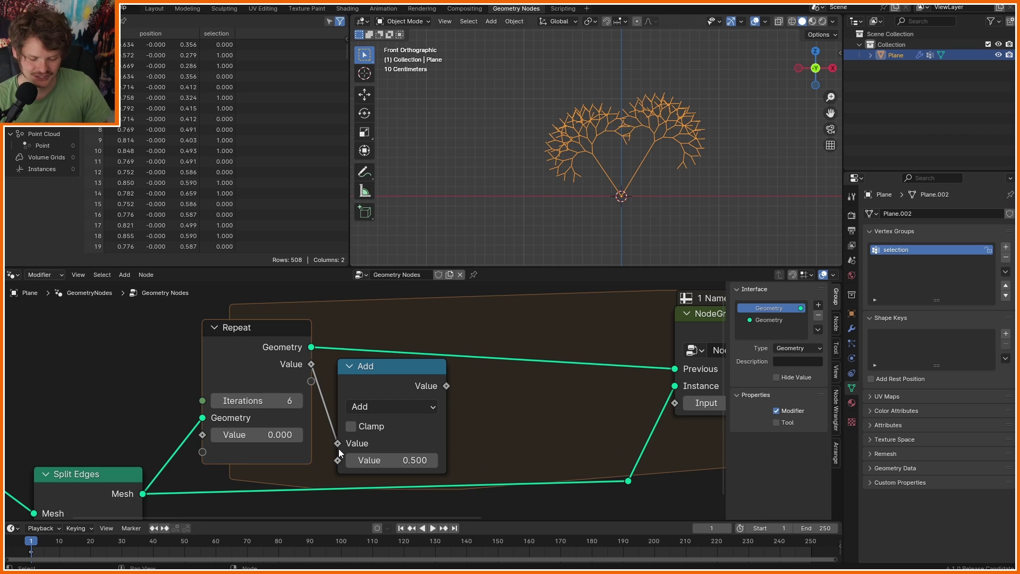
click(403, 460)
text(1)
key(Return)
- Reposition the Add node and connect its result to the Repeat output as the looping Value
drag(368, 383, 395, 428)
scroll(487, 413, down, 3)
middle_drag(487, 412, 207, 401)
mouse_move(197, 417)
mouse_down()
mouse_move(492, 412)
mouse_move(493, 400)
mouse_up()
drag(493, 400, 491, 398)
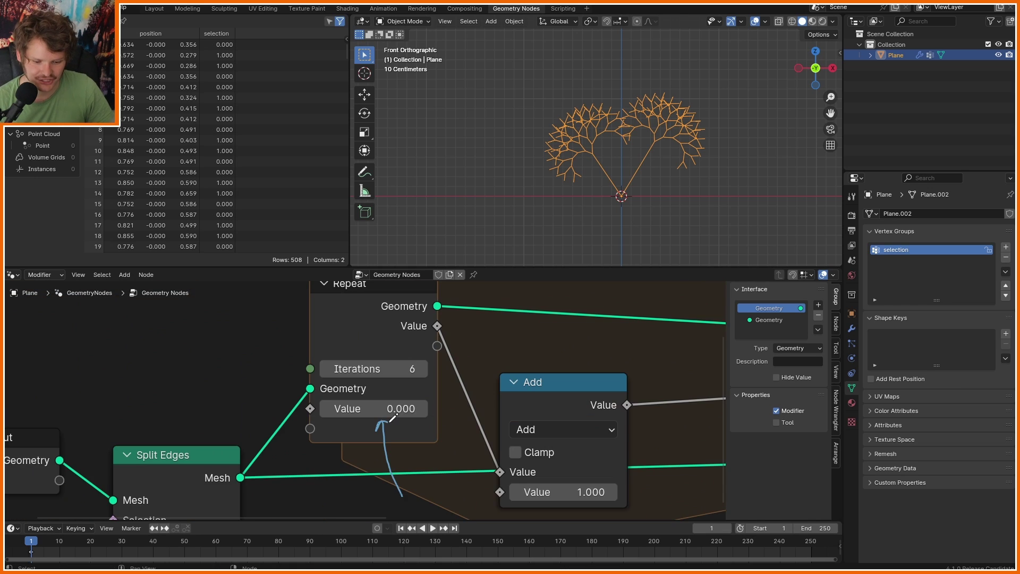
- Annotate the Value's loop from the Repeat output back to the Repeat input
middle_drag(435, 444, 406, 432)
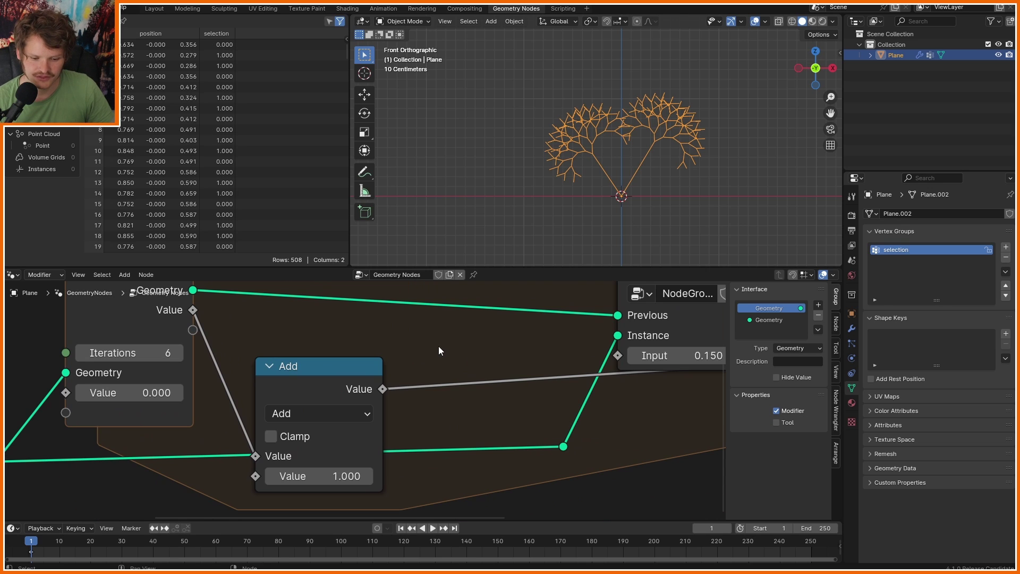
mouse_move(438, 346)
mouse_down()
mouse_move(381, 369)
mouse_move(385, 378)
mouse_up()
scroll(417, 358, down, 2)
mouse_move(670, 387)
mouse_down()
mouse_move(668, 345)
mouse_move(314, 296)
mouse_move(242, 336)
mouse_move(273, 330)
mouse_up()
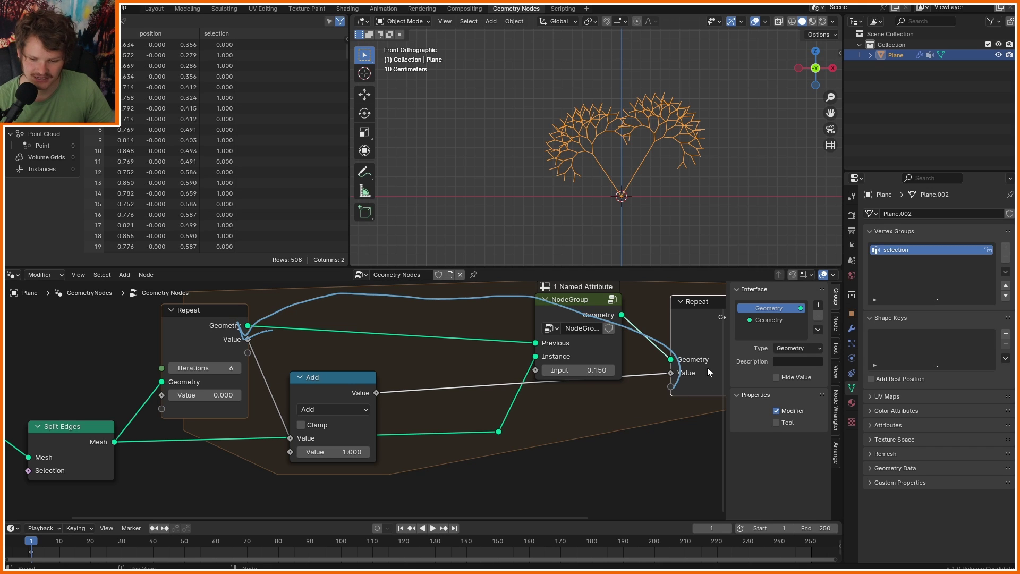
- Shift the Add node slightly and place a duplicate of it below NodeGroup
drag(353, 380, 339, 375)
key(shift+d)
click(608, 433)
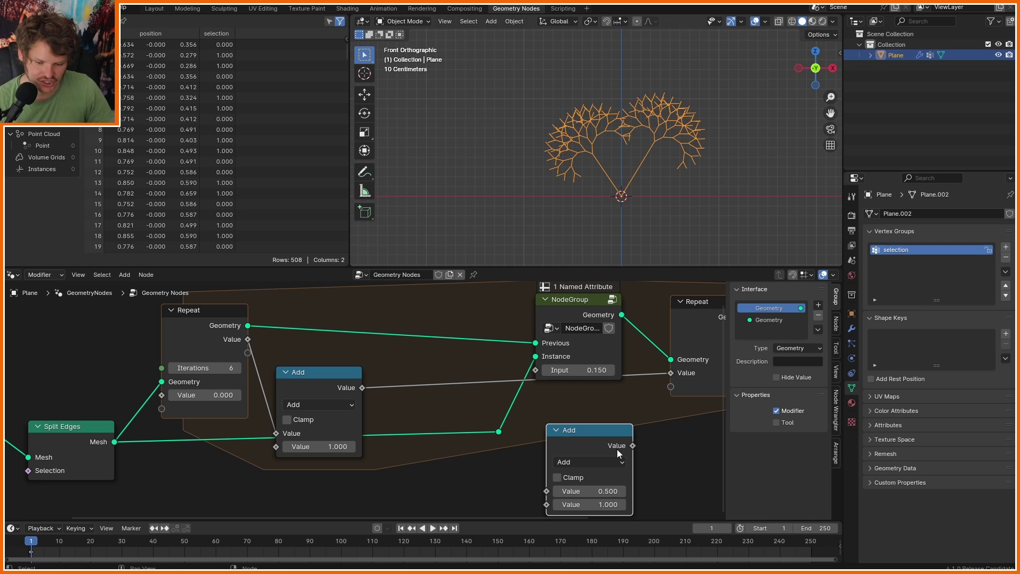
middle_drag(613, 455, 568, 435)
middle_drag(316, 448, 415, 365)
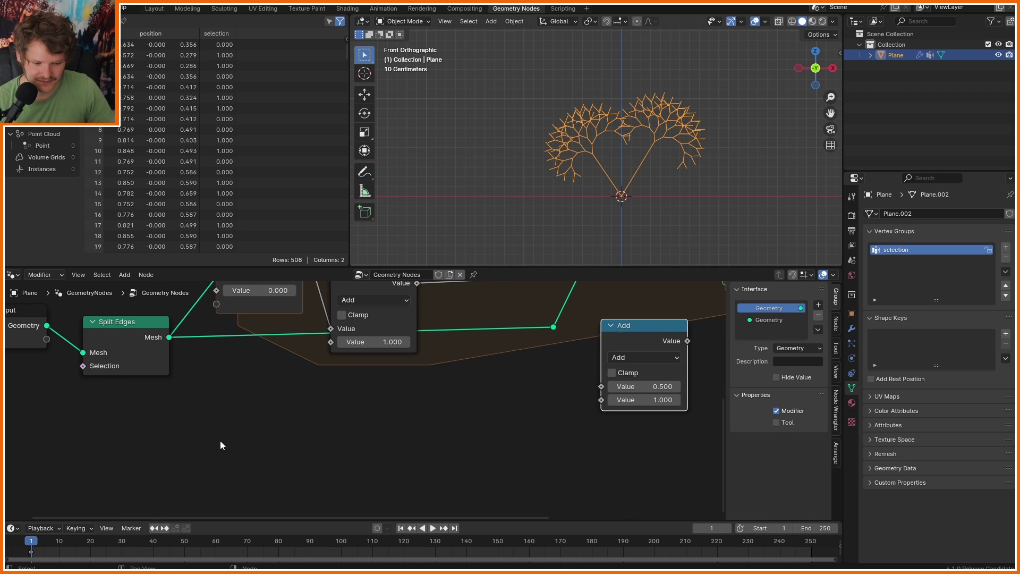
- Write the scale series 1, 1/2, 1/4 as annotations below the nodes and erase them
mouse_move(218, 411)
mouse_down()
mouse_move(218, 454)
mouse_move(288, 477)
mouse_up()
drag(359, 376, 355, 408)
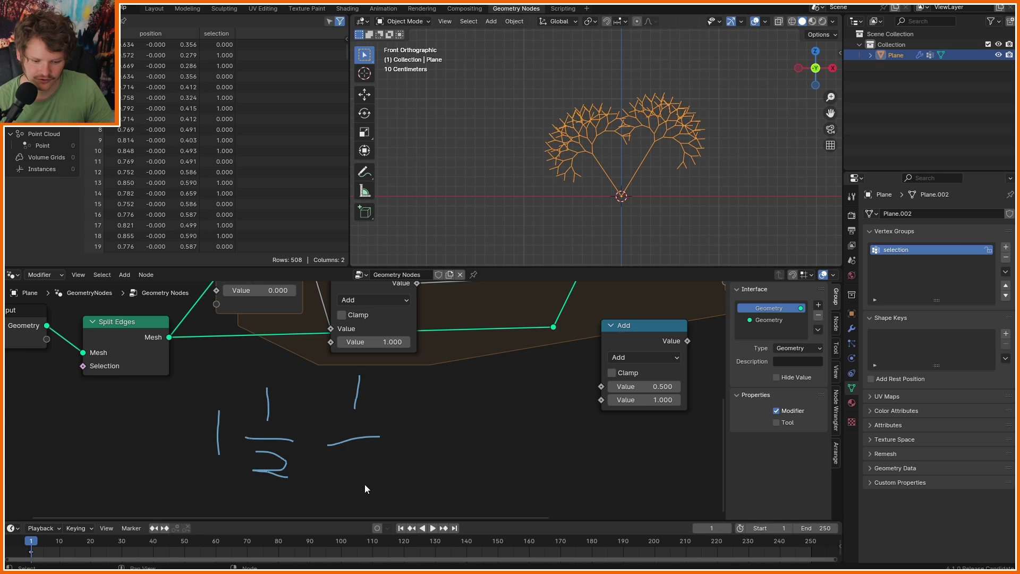
drag(364, 450, 375, 461)
drag(368, 452, 365, 483)
ctrl+drag(425, 474, 208, 456)
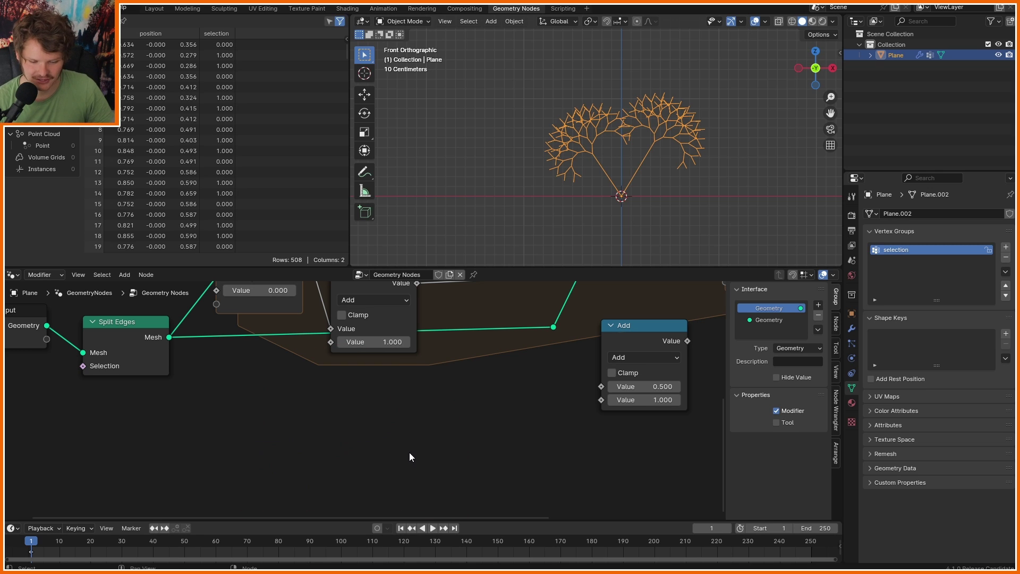
- Turn the duplicated math node into Power with Base 0.5, feeding the Repeat Value into its Exponent and its result into NodeGroup's Input
middle_drag(639, 384, 492, 413)
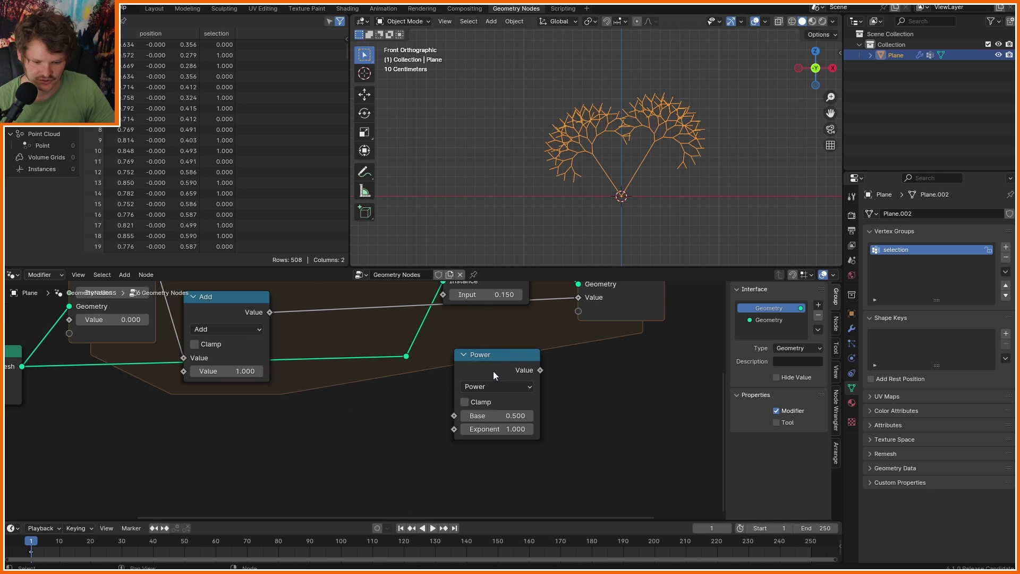
middle_drag(328, 371, 339, 440)
drag(166, 331, 463, 496)
drag(521, 418, 367, 339)
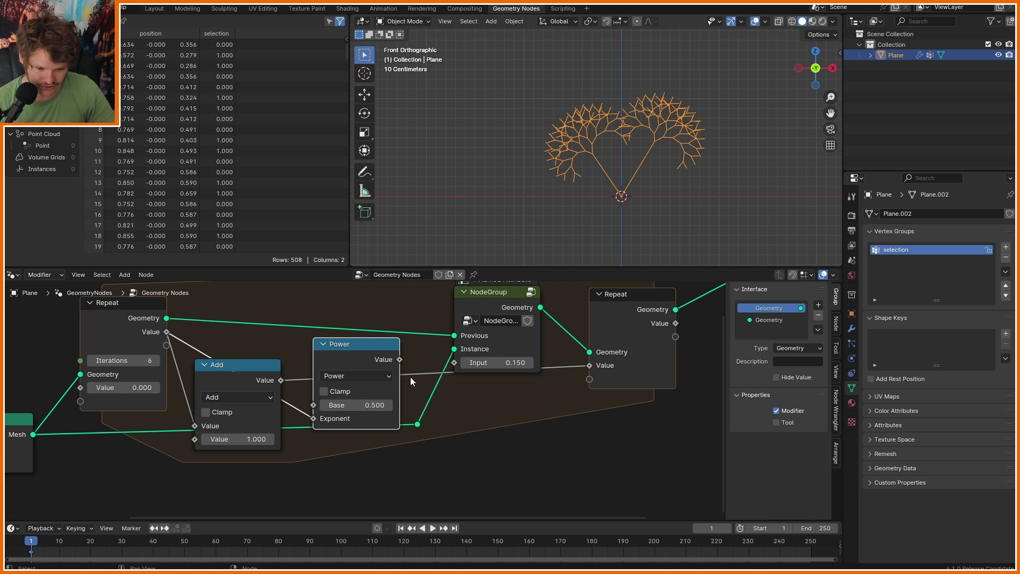
drag(401, 360, 451, 373)
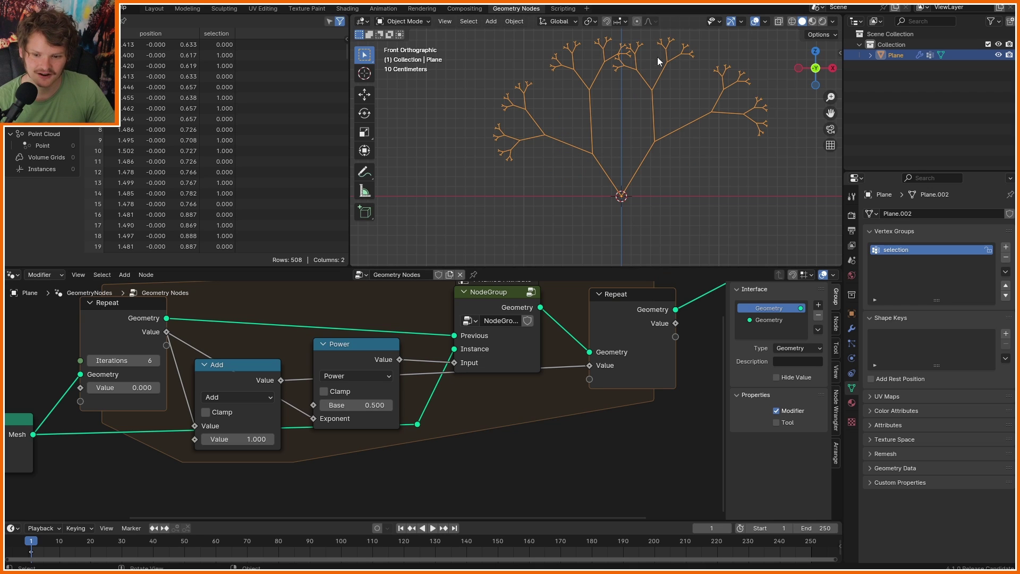
- Move the Power node below the Add node and save the file
drag(357, 349, 339, 447)
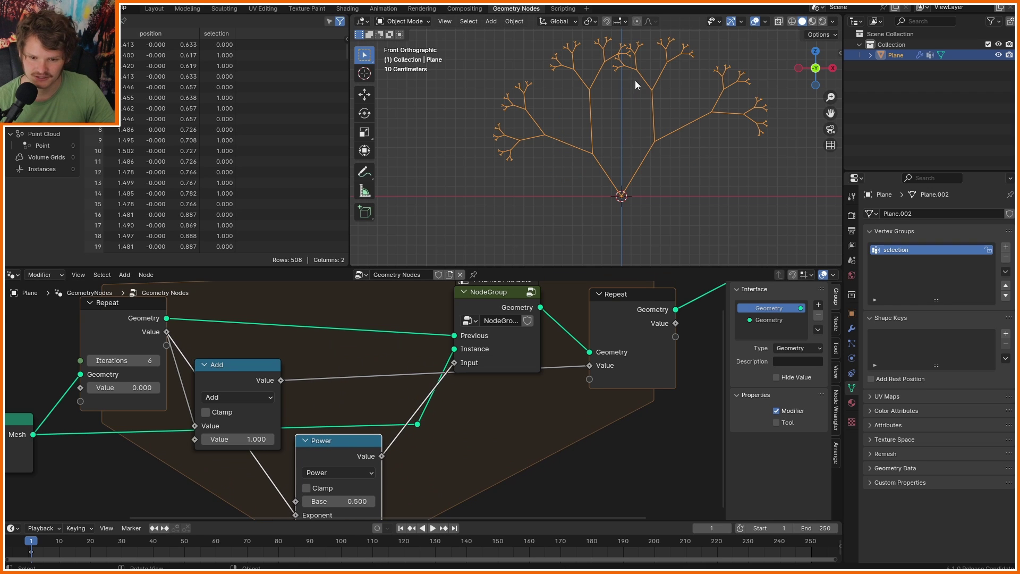
key(ctrl+s)
shift+middle_drag(602, 142, 535, 167)
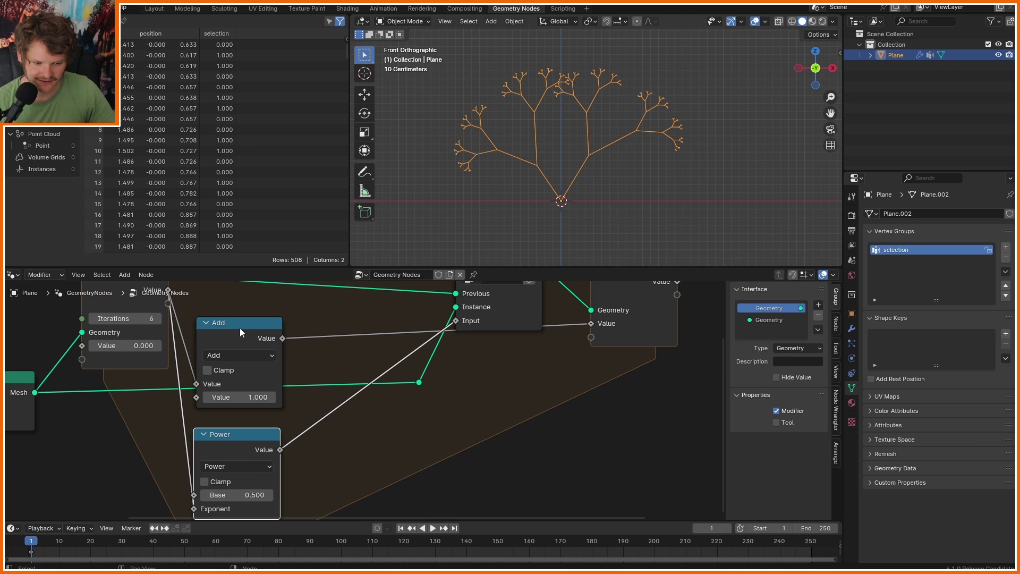
- Collapse the Add node beneath the Repeat input and place the Power node in the freed space beside it
click(240, 329)
key(h)
drag(244, 327, 126, 389)
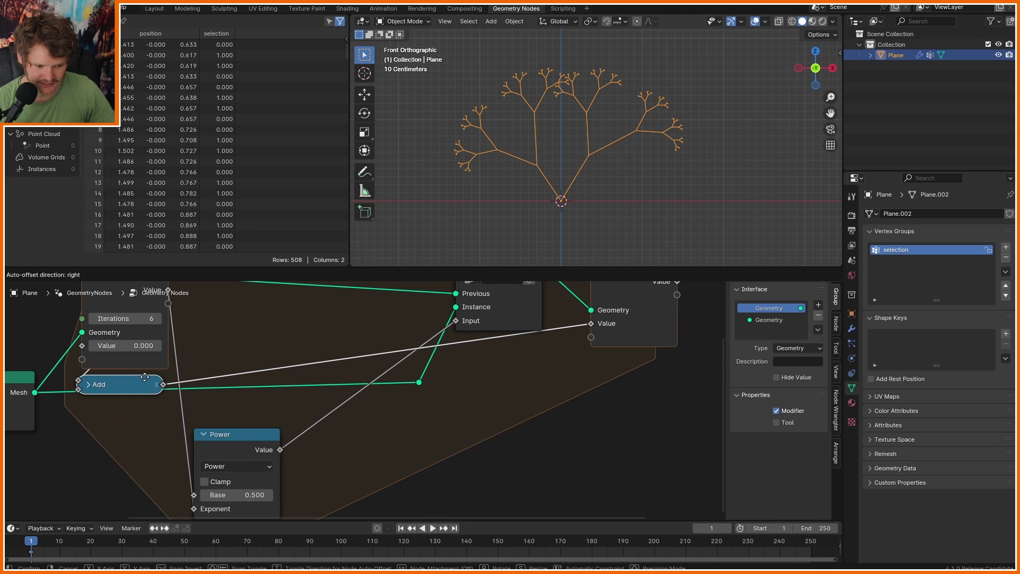
drag(249, 446, 285, 322)
- Try a Power Base of 0.75, settle on 0.66, and raise the Repeat iterations to 8
shift+drag(273, 371, 244, 370)
click(295, 372)
text(.75)
key(Return)
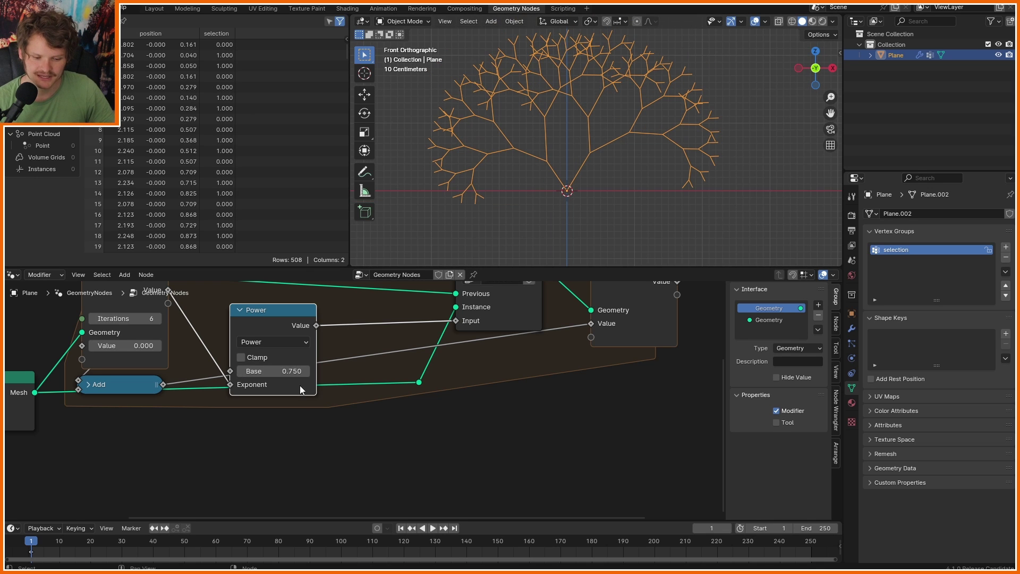
mouse_move(295, 371)
shift+mouse_down()
mouse_move(271, 371)
mouse_move(280, 370)
shift+mouse_up()
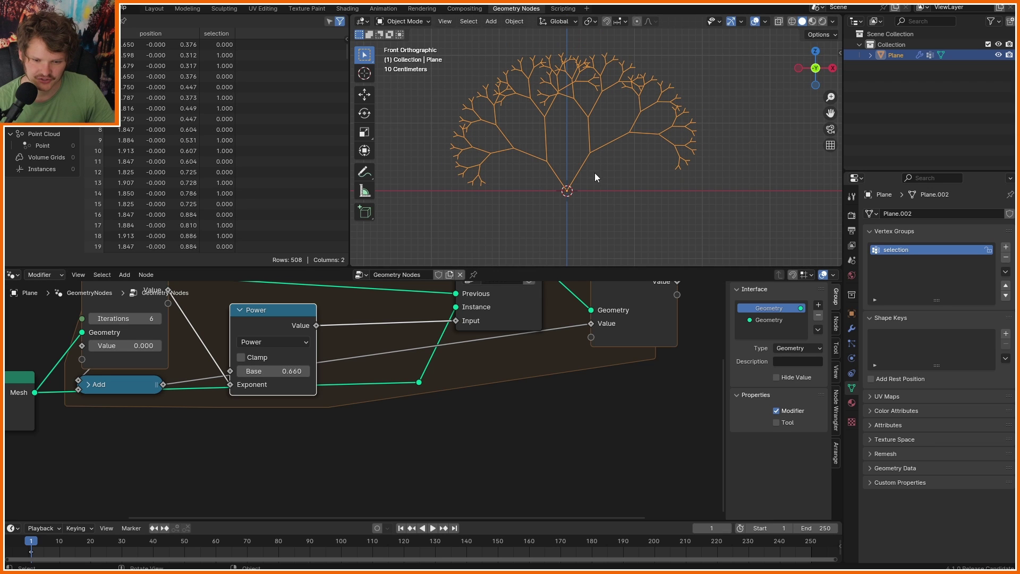
click(156, 322)
click(156, 322)
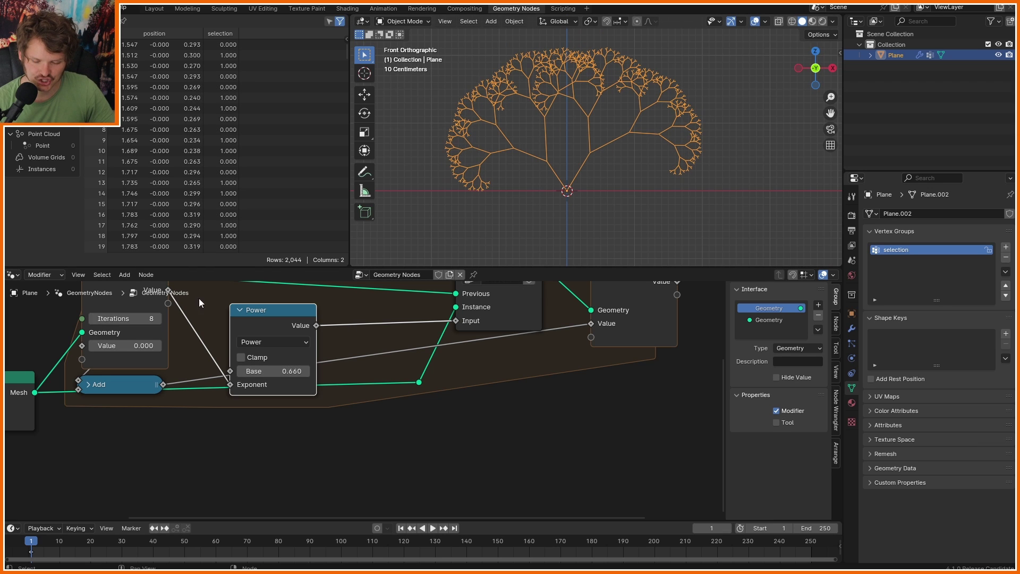
- Edit the base mesh and move the right branch's tip vertex onto the vertical axis above the origin
key(Tab)
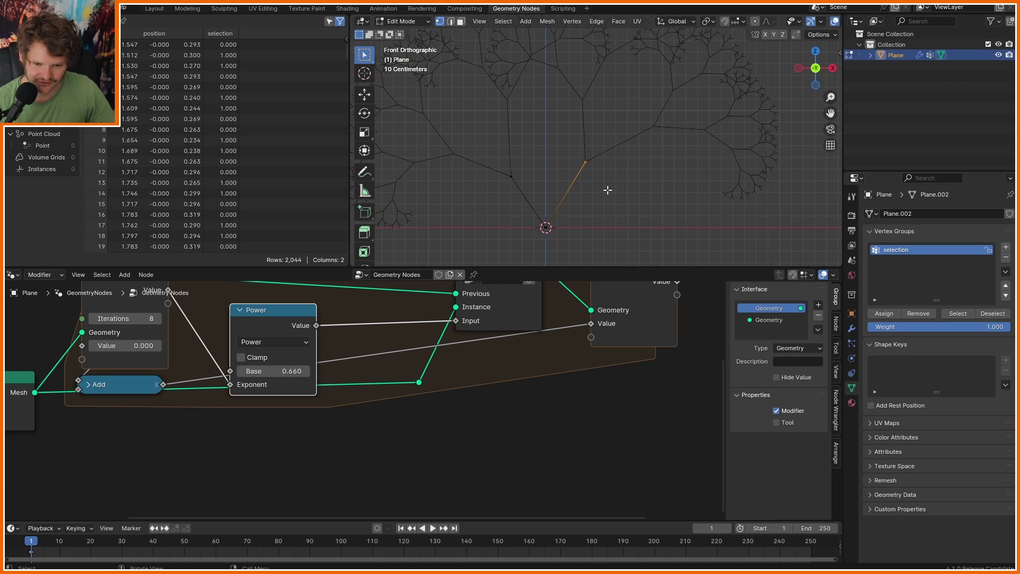
key(g)
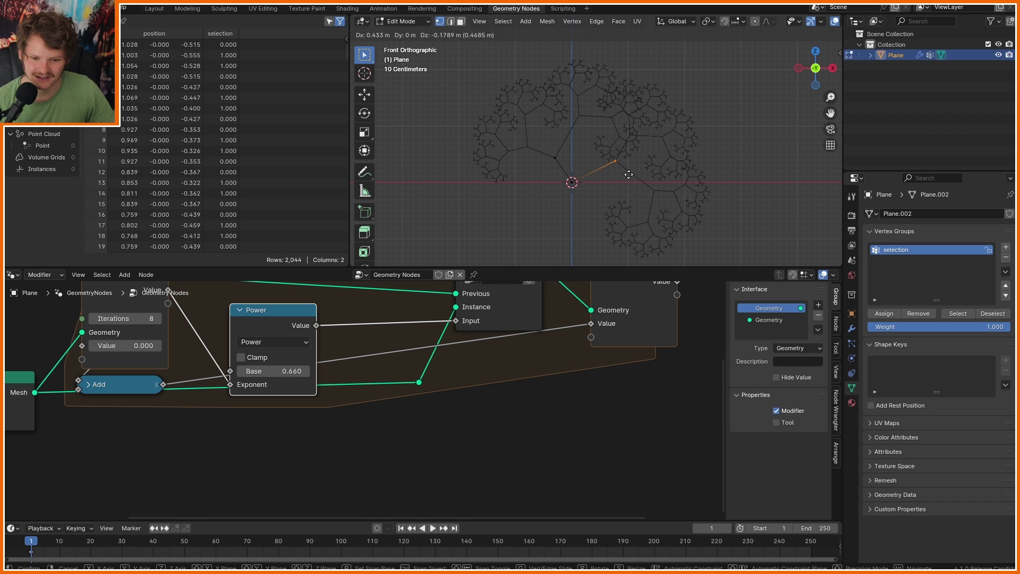
click(585, 130)
scroll(563, 202, down, 3)
mouse_move(570, 211)
mouse_down()
mouse_move(526, 182)
mouse_move(589, 75)
mouse_move(579, 198)
mouse_up()
right_drag(616, 246, 524, 29)
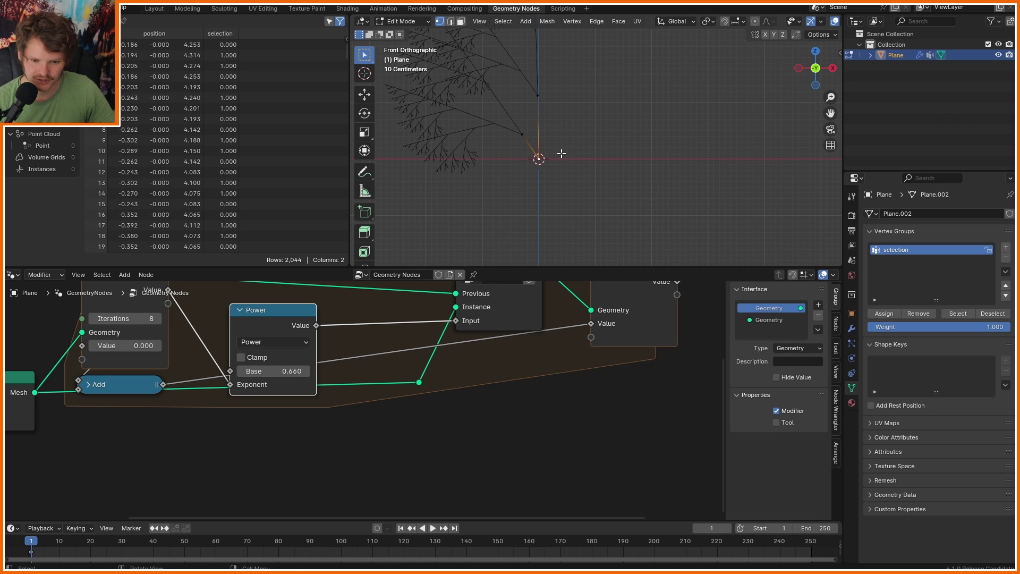
- Extrude a new branch from the origin vertex up to the right and fine-tune its tip position
scroll(558, 154, up, 2)
key(e)
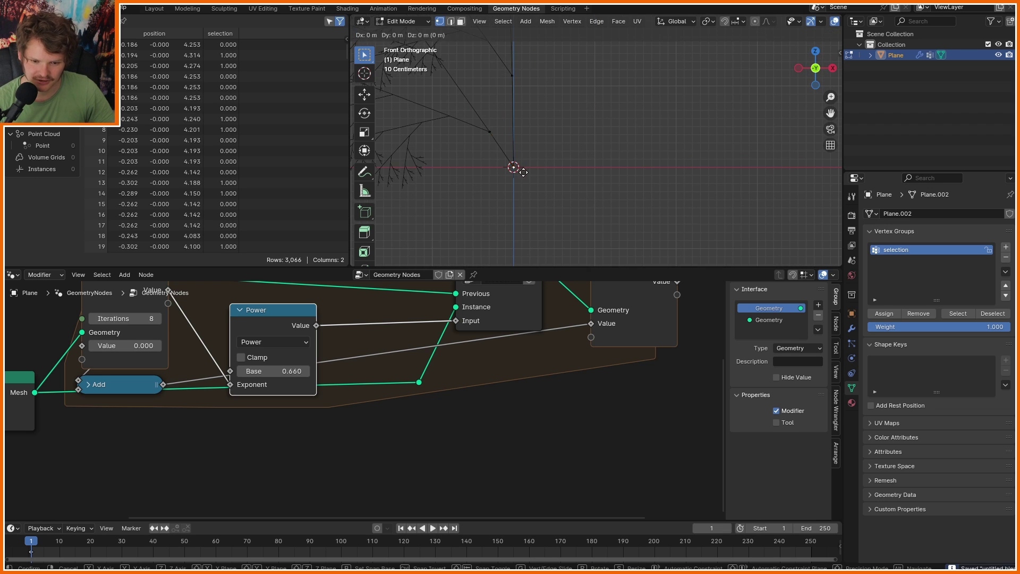
click(557, 135)
scroll(597, 165, down, 5)
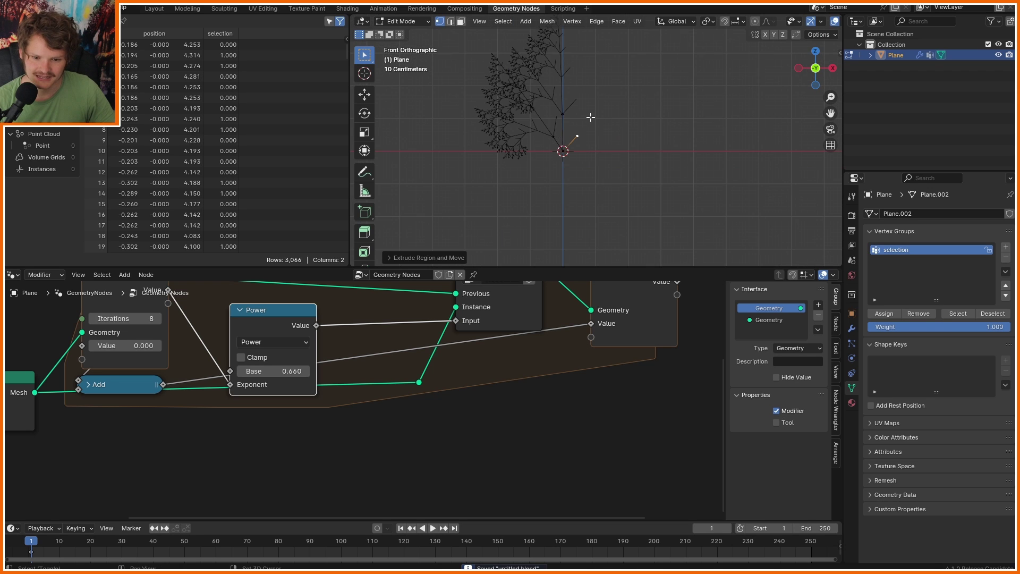
scroll(600, 168, up, 3)
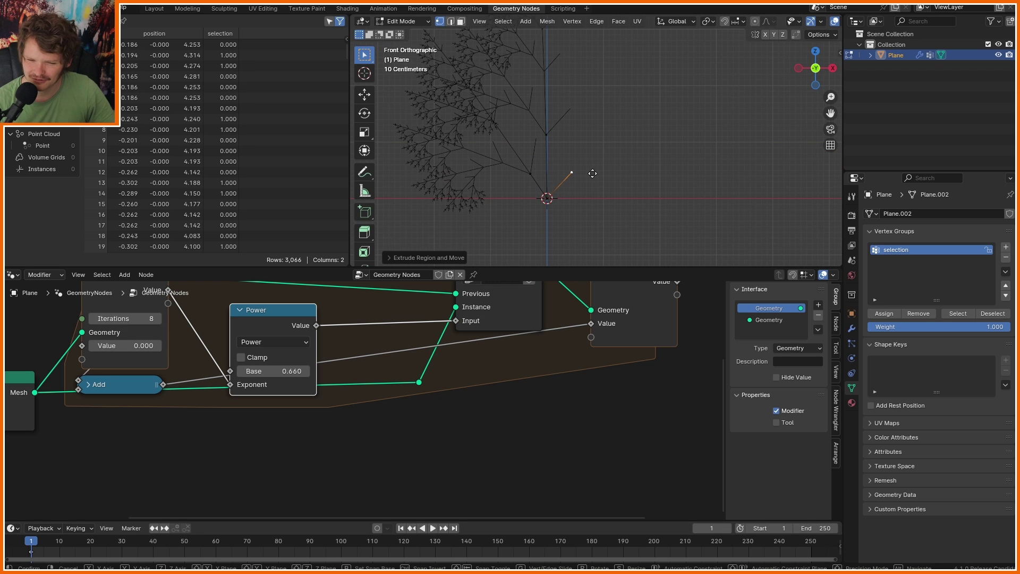
key(g)
click(589, 174)
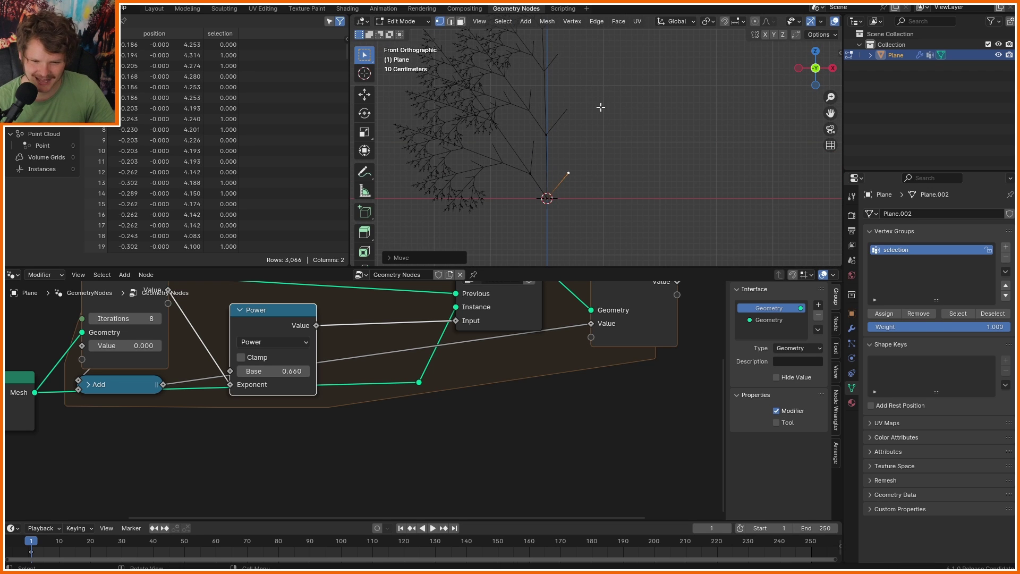
- Assign the new right branch's tip vertex to the selection vertex group with weight 1
scroll(599, 107, up, 3)
mouse_move(522, 50)
mouse_down()
mouse_move(539, 90)
mouse_move(590, 81)
mouse_move(574, 42)
mouse_up()
scroll(595, 141, down, 1)
key(a)
right_drag(614, 83, 588, 90)
ctrl+drag(592, 86, 576, 80)
click(541, 180)
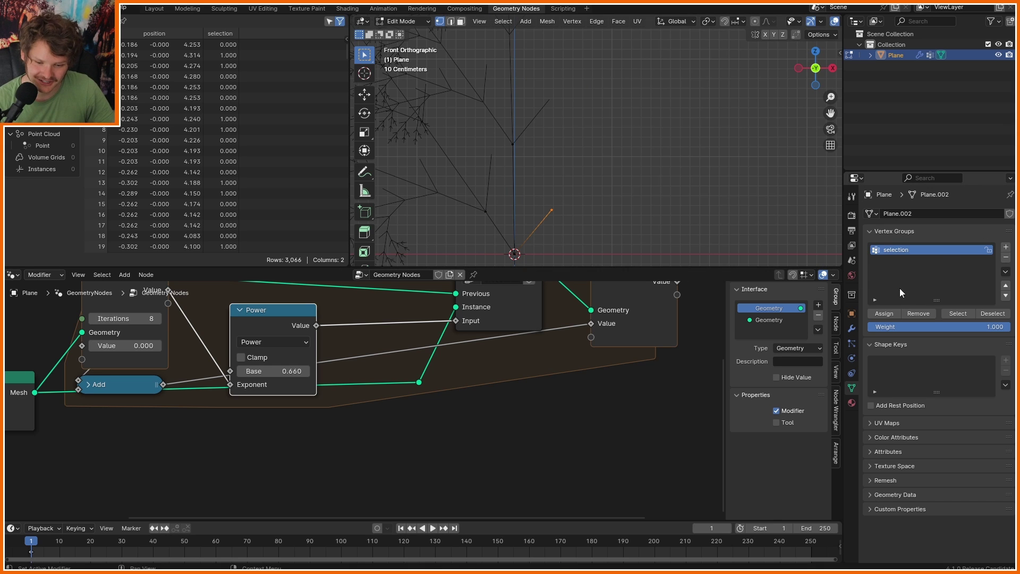
click(884, 313)
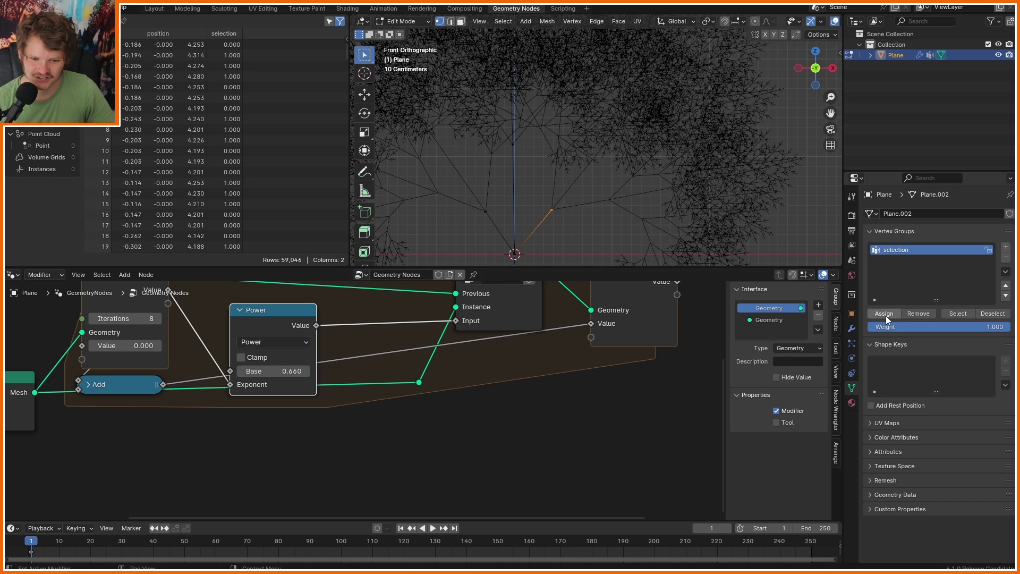
- Lengthen the middle branch by moving its tip vertex upward
scroll(634, 178, down, 5)
key(a)
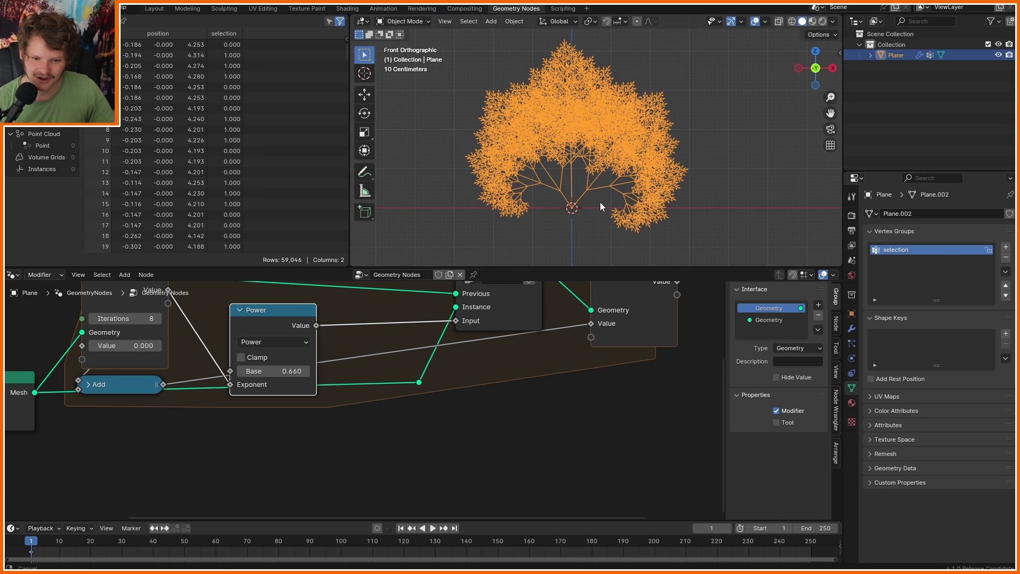
key(alt+a)
drag(561, 175, 583, 159)
key(g)
click(587, 120)
- Place the two side tips symmetrically about the vertical axis, the left one at X -0.2 m, and save the file
drag(538, 194, 606, 177)
key(s)
key(x)
click(631, 168)
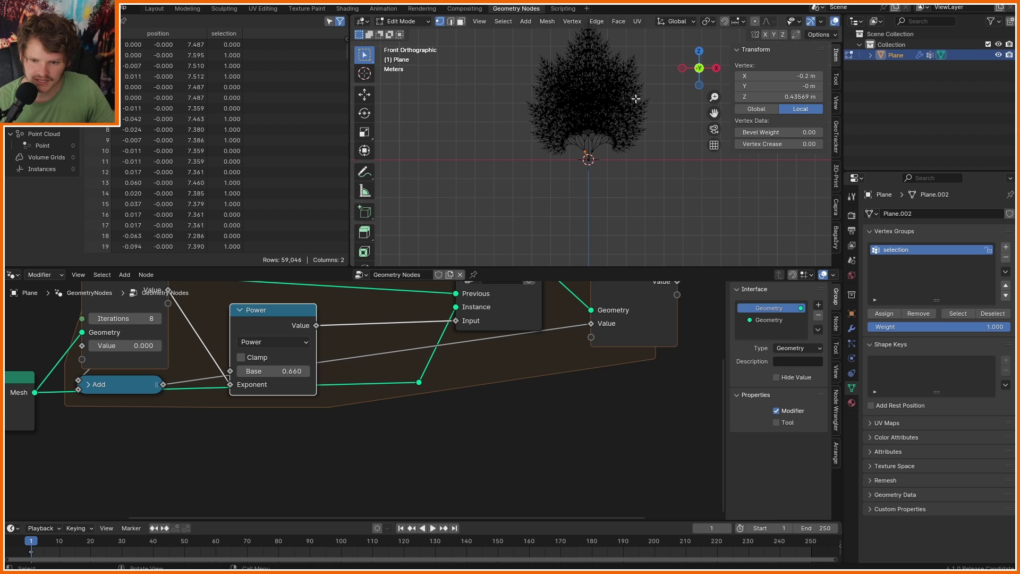
key(Tab)
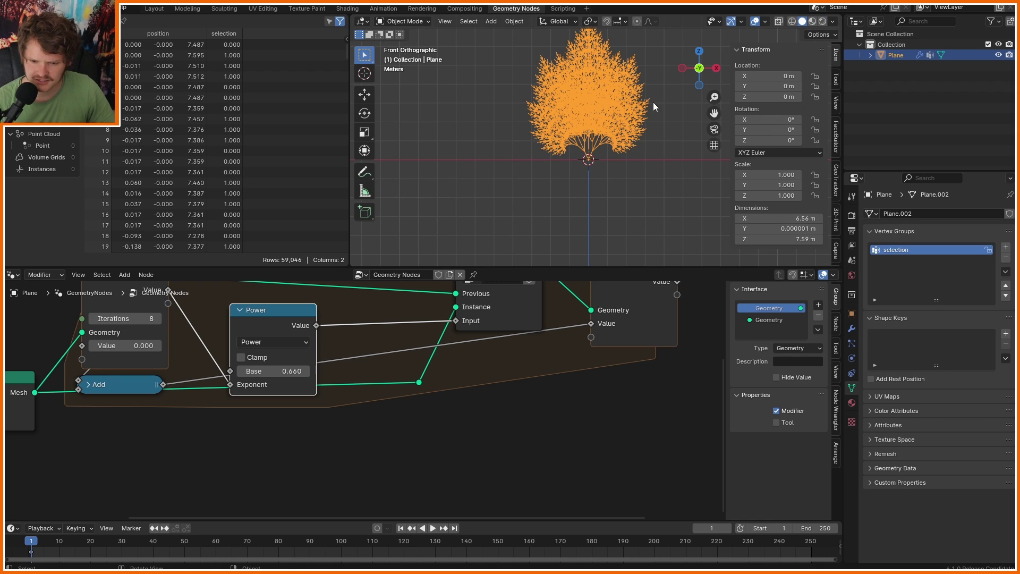
key(ctrl+s)
- Examine the base mesh near the origin and check which vertices belong to the selection vertex group
scroll(597, 164, up, 3)
scroll(614, 190, up, 4)
shift+middle_drag(589, 245, 590, 146)
key(Tab)
click(567, 141)
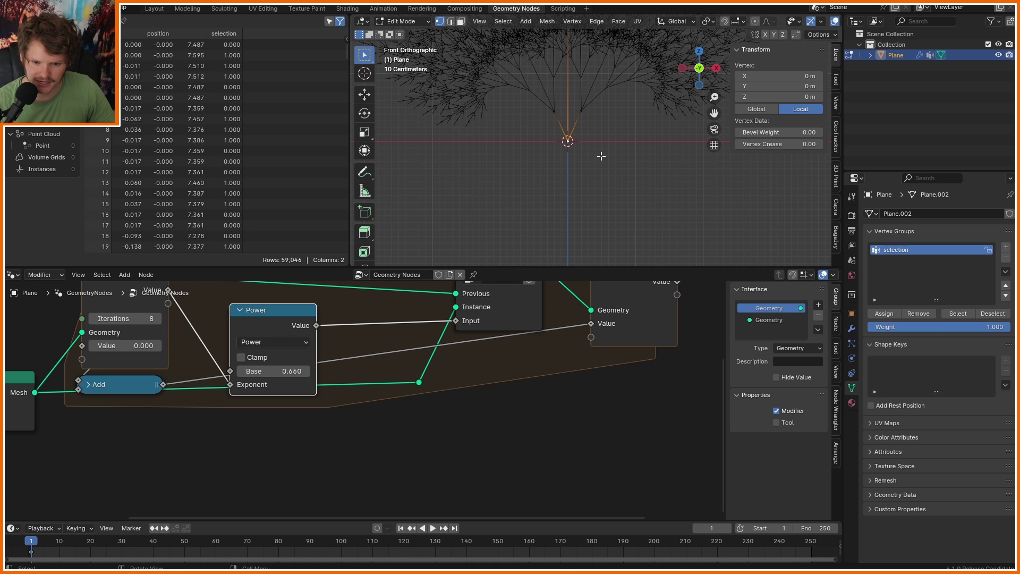
scroll(553, 153, up, 2)
click(573, 175)
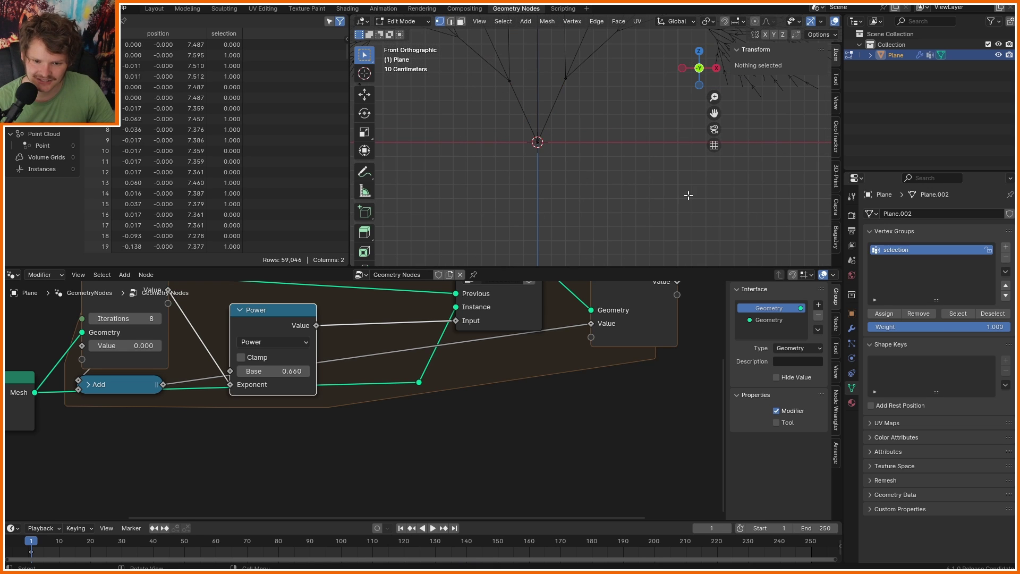
click(958, 313)
- Extrude the base vertex 1 m downward along Z to form a trunk
shift+middle_drag(568, 144, 593, 191)
click(562, 191)
key(g)
key(z)
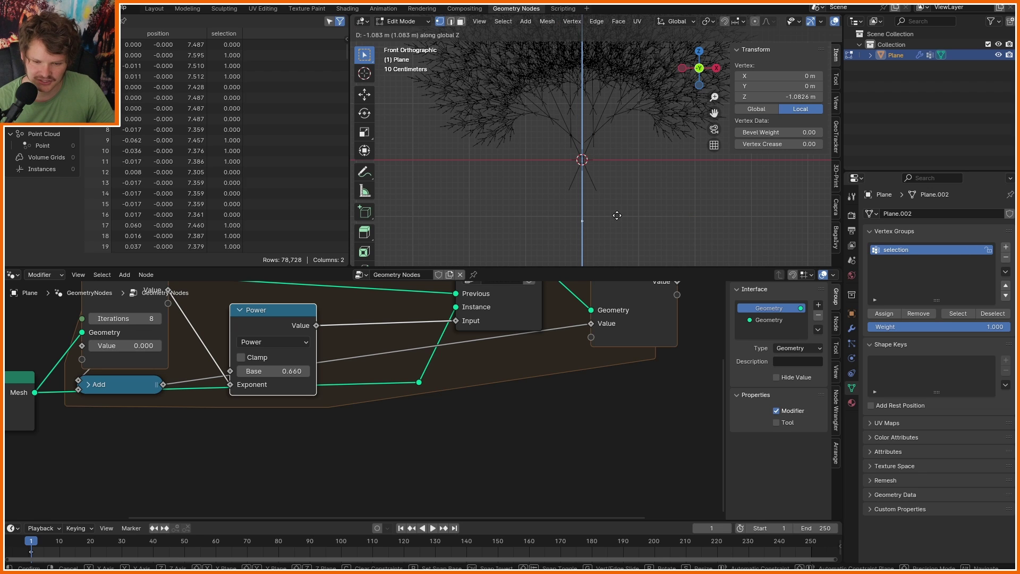
text(-1)
key(Return)
- Move the whole base mesh up 1 m along Z and return to Object Mode with the tree deselected
key(a)
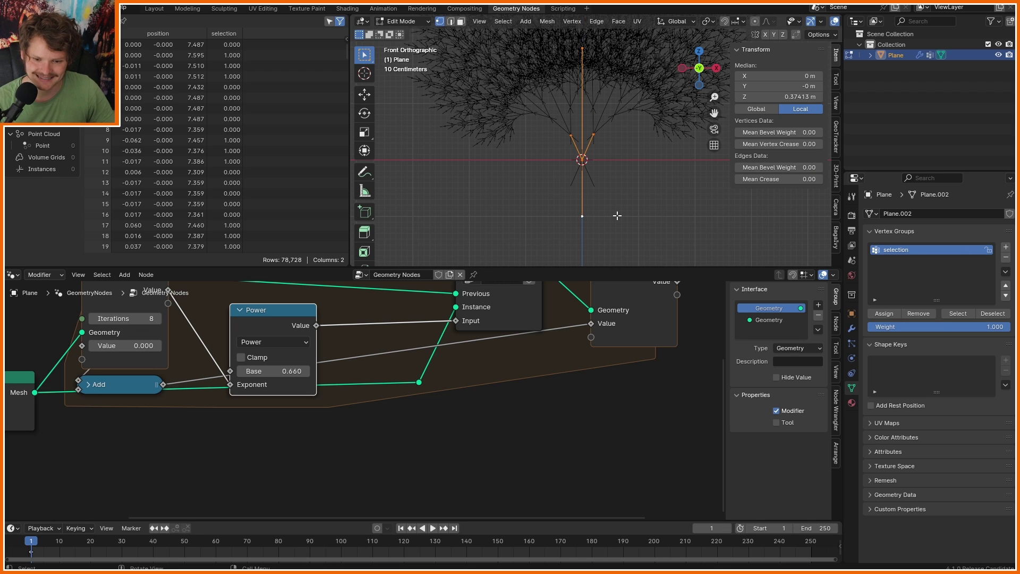
scroll(616, 215, up, 4)
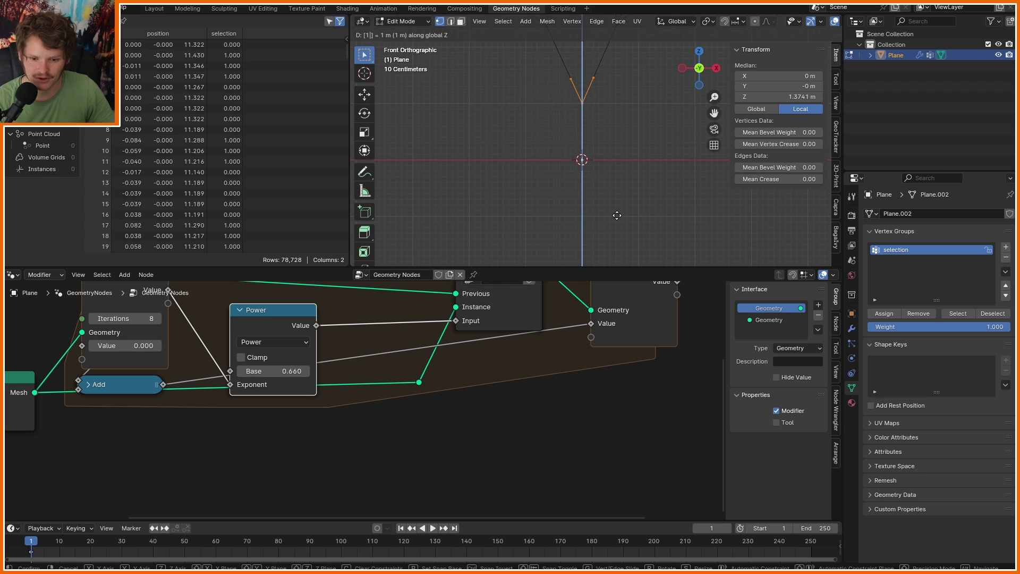
key(Tab)
scroll(618, 177, down, 5)
click(598, 195)
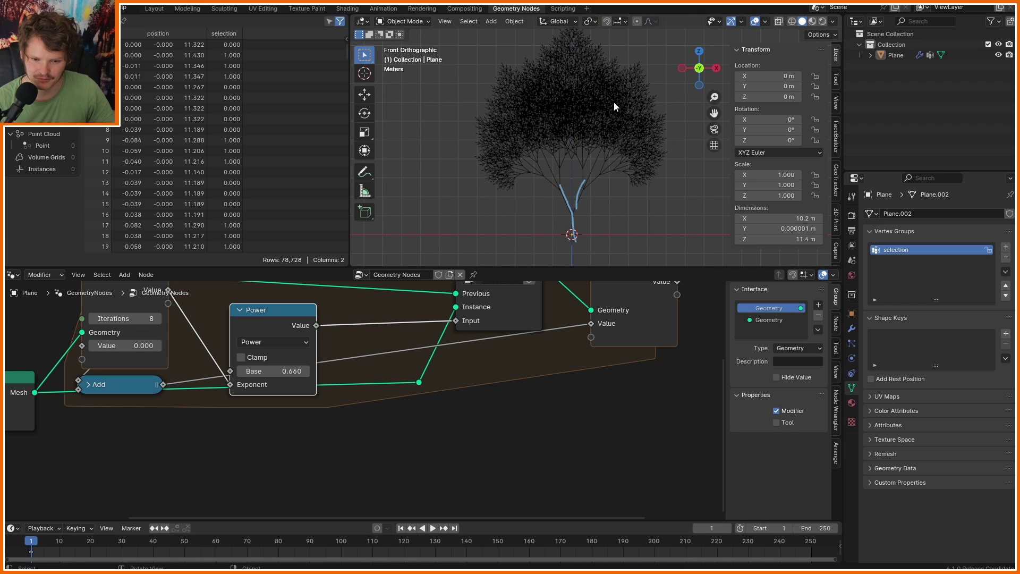
- Trace the trunk and first branches with annotation strokes and erase them
key(d)
mouse_move(615, 177)
mouse_down()
mouse_move(522, 76)
mouse_move(632, 103)
mouse_up()
right_drag(663, 193, 679, 133)
mouse_move(684, 129)
ctrl+mouse_down()
mouse_move(610, 178)
mouse_move(583, 221)
mouse_move(621, 165)
ctrl+mouse_up()
- Select the branch vertices above the trunk and try longer and shorter trunks by moving them along Z
key(Tab)
drag(540, 219, 629, 154)
key(g)
key(z)
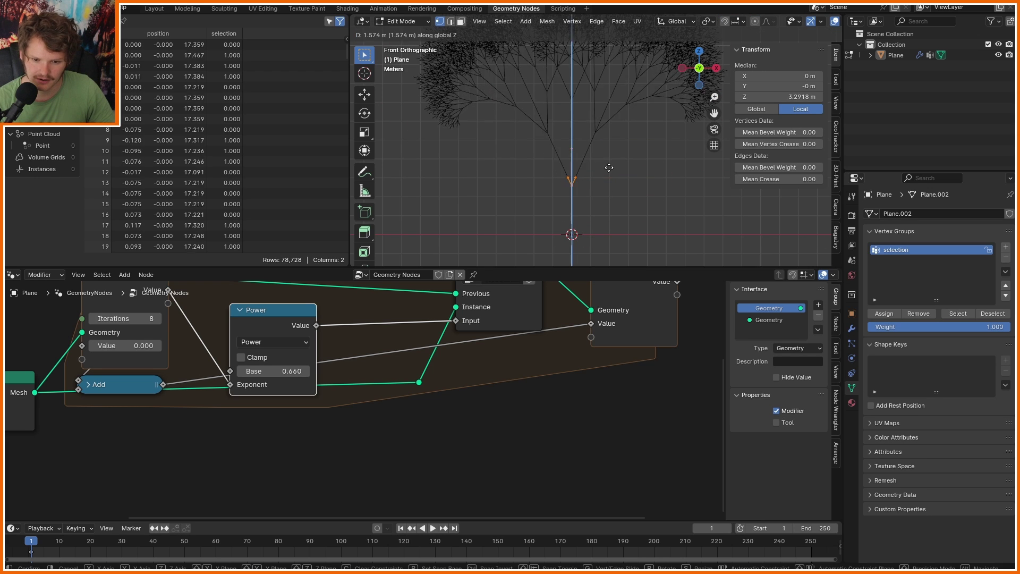
click(611, 155)
scroll(615, 159, down, 5)
key(g)
key(z)
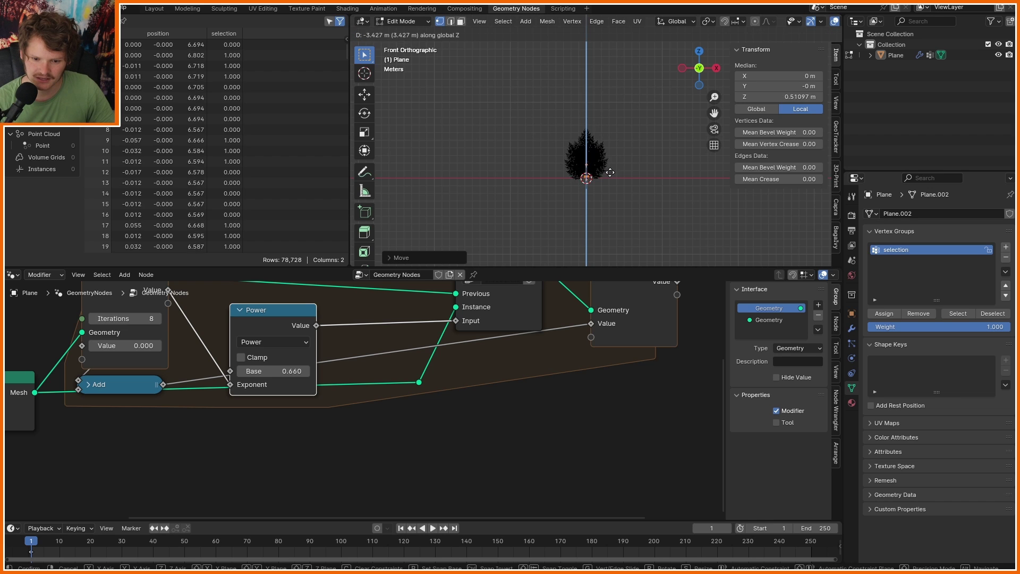
click(605, 175)
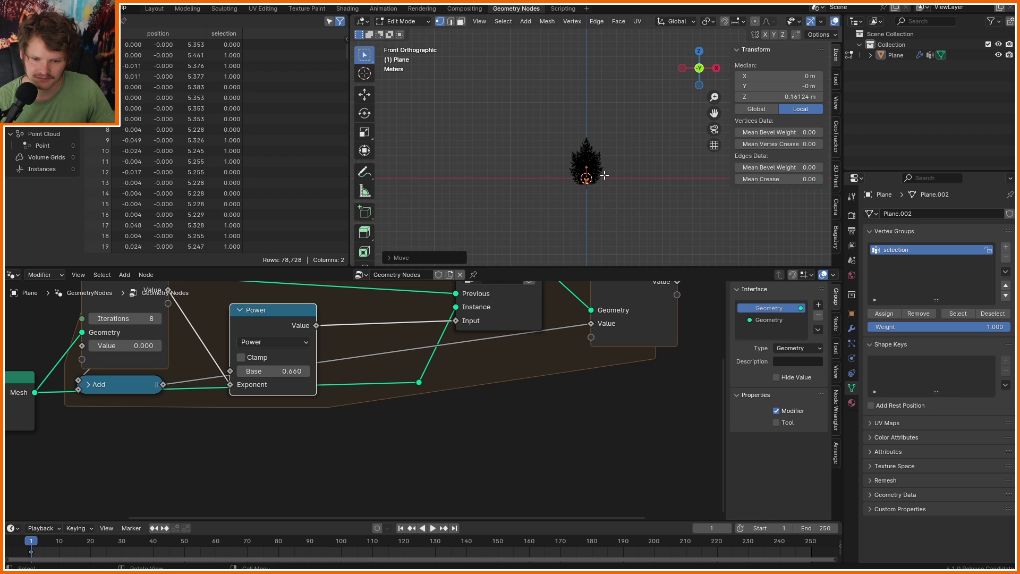
- Try a much taller trunk by raising the branch vertices about 4.4 m along Z, and undo the recent moves
scroll(604, 175, up, 2)
key(g)
key(z)
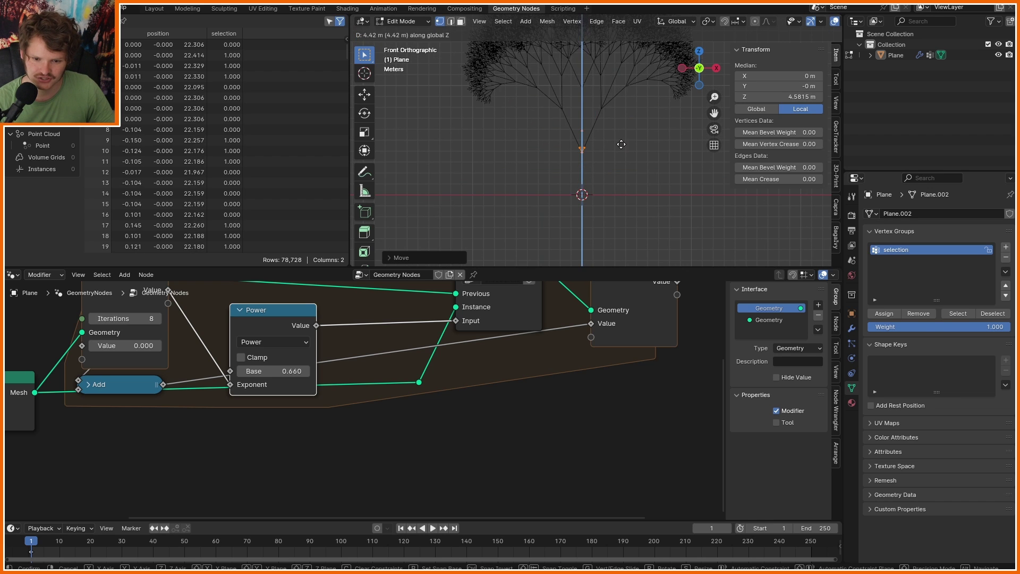
click(621, 142)
scroll(621, 142, down, 3)
scroll(621, 142, up, 7)
key(ctrl+z)
key(ctrl+z)
key(ctrl+z)
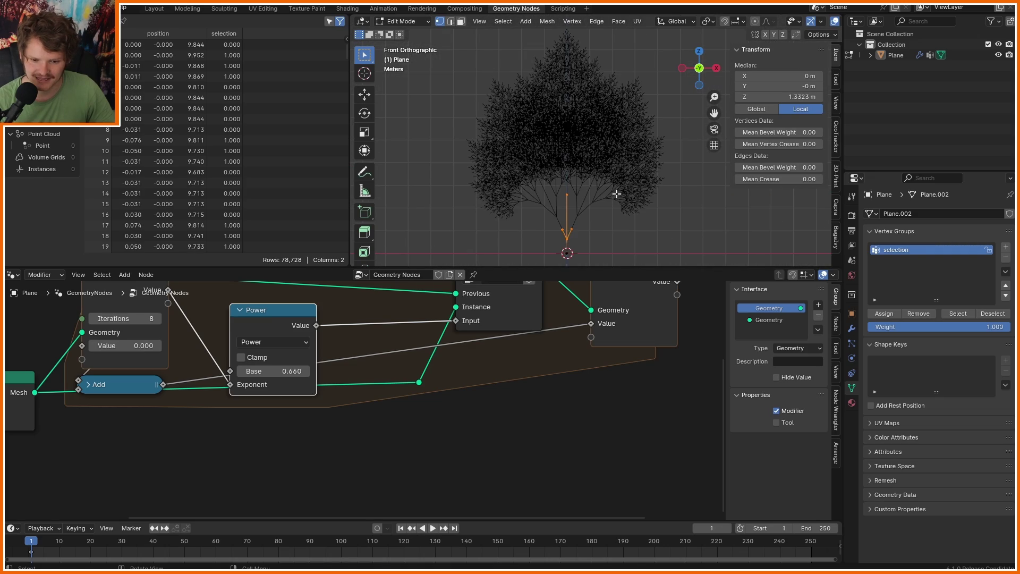
- Try rotating the branch vertices to tilt the crown, and undo the rotation
key(r)
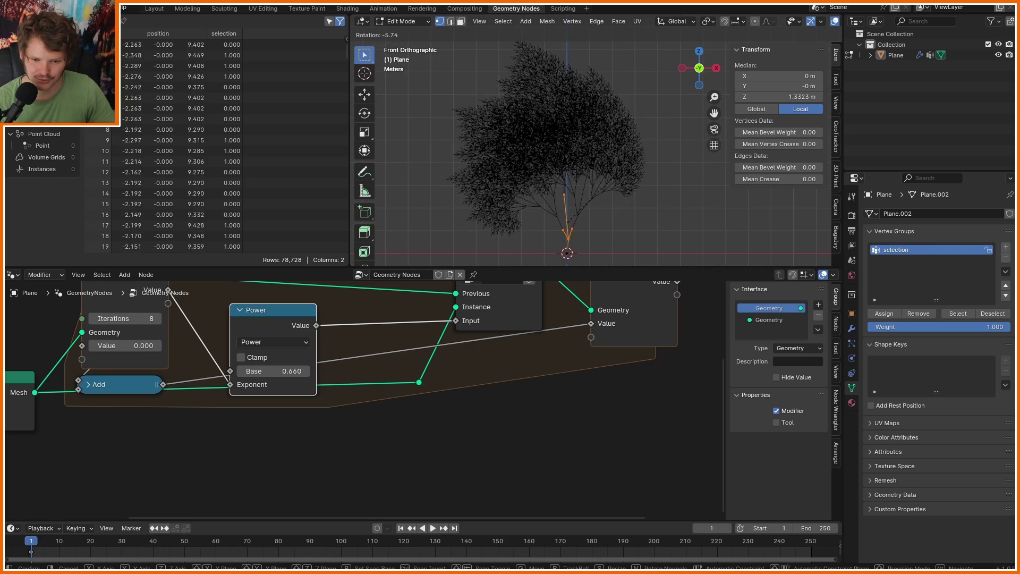
click(615, 175)
key(ctrl+z)
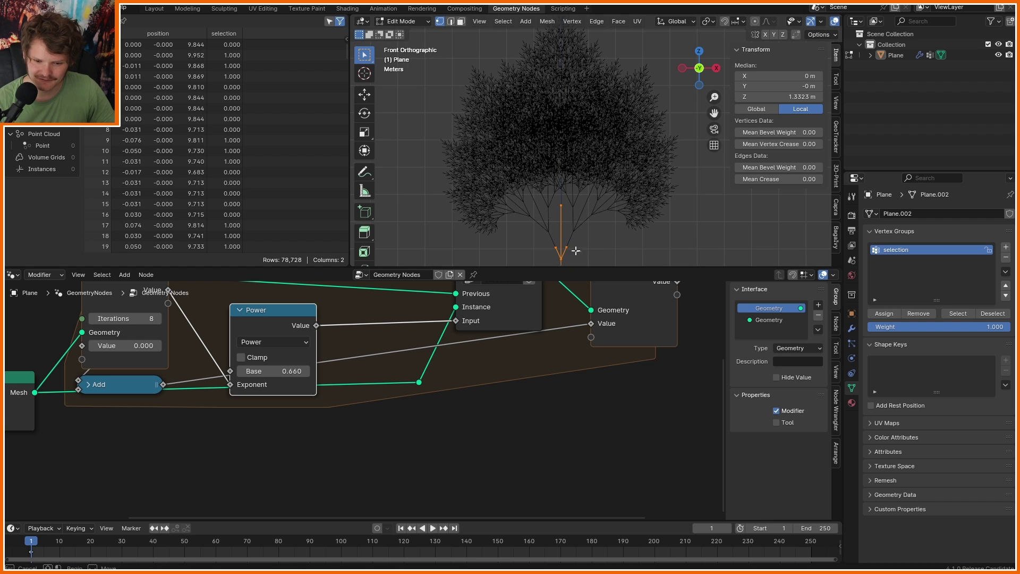
- Move the right side branch's tip vertex outward to about X 0.49 m, Z 1.17 m
click(569, 251)
key(g)
click(633, 128)
scroll(633, 128, down, 4)
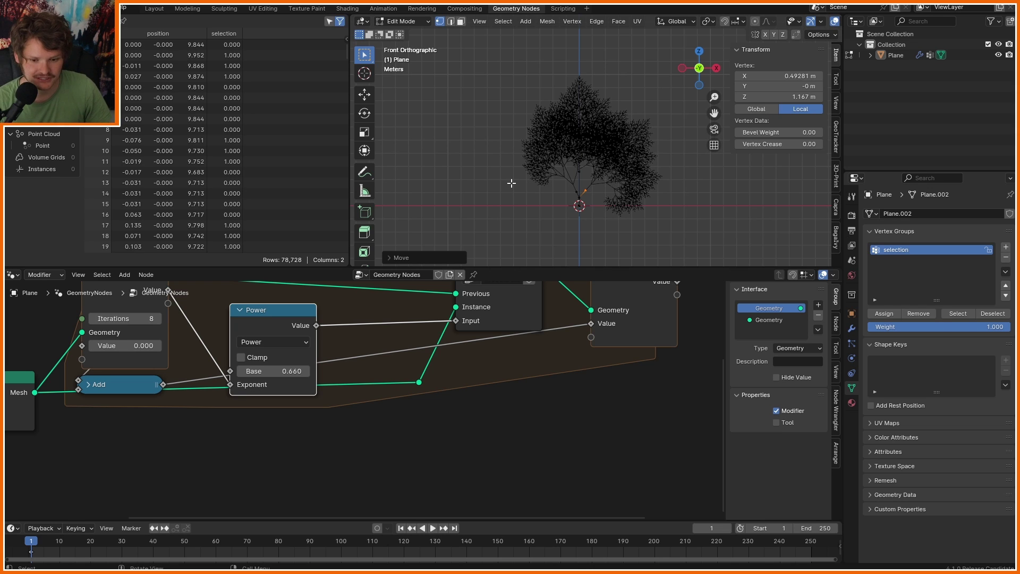
- Undo the last move of the side branch's tip vertex, return to Object Mode, and save the file
key(ctrl+z)
scroll(590, 187, up, 2)
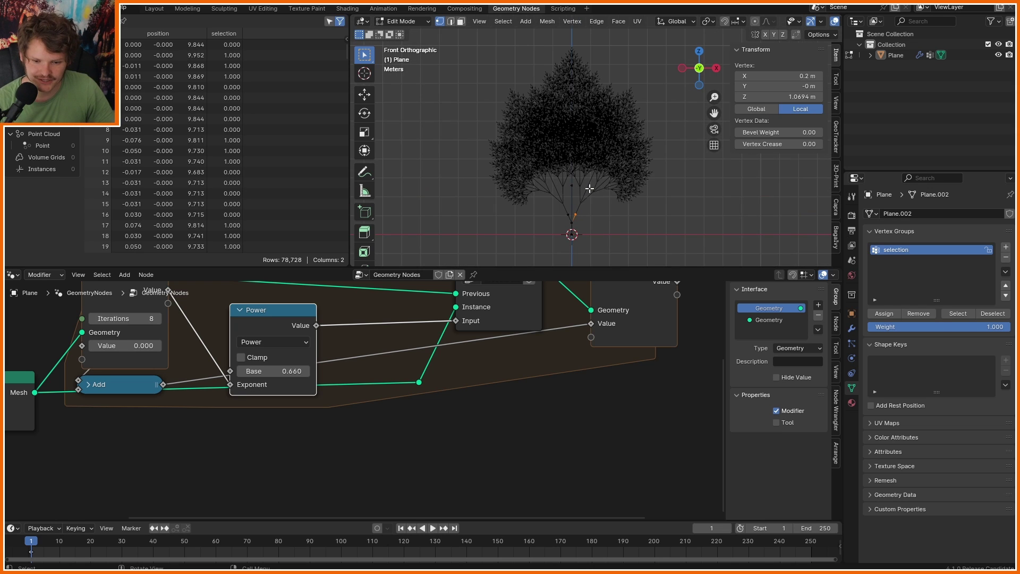
key(Tab)
scroll(587, 194, up, 3)
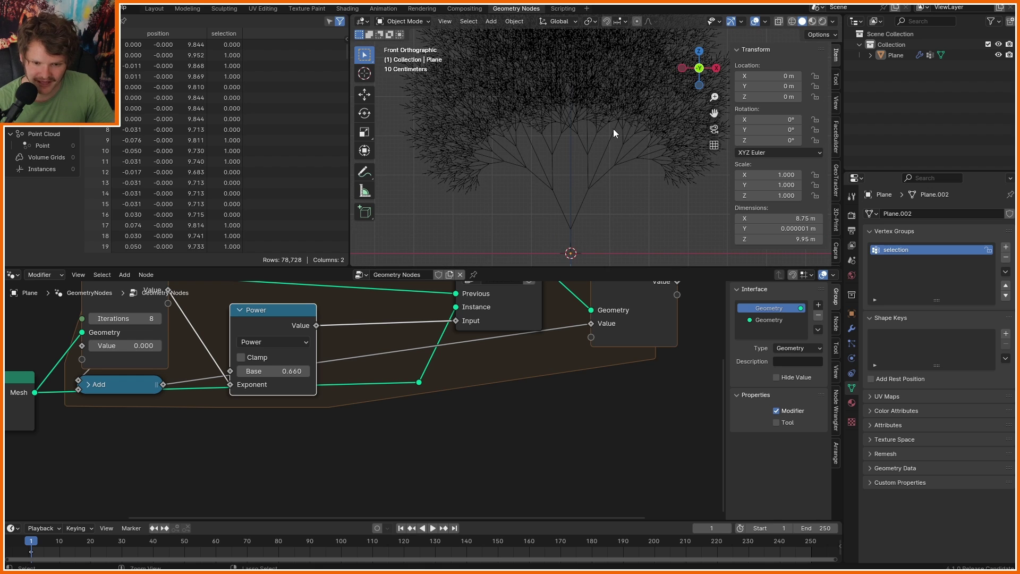
key(ctrl+s)
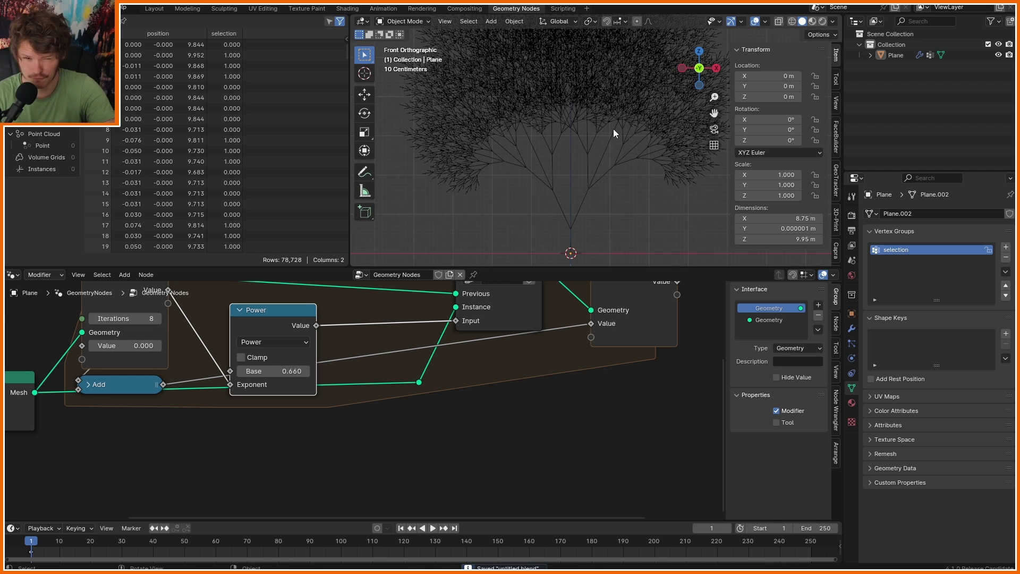
scroll(613, 128, down, 5)
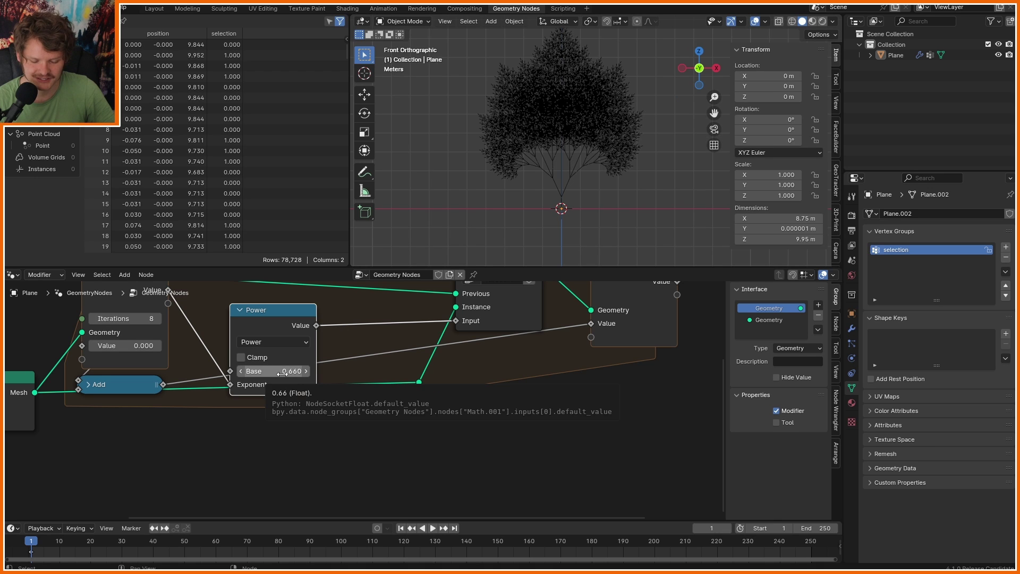
- Set the Power node's Base to 0.650, and add a Random Value node that drives this Base
mouse_move(282, 373)
mouse_down()
mouse_move(255, 374)
mouse_move(280, 374)
mouse_up()
middle_drag(212, 379, 319, 386)
key(shift+a)
text(random)
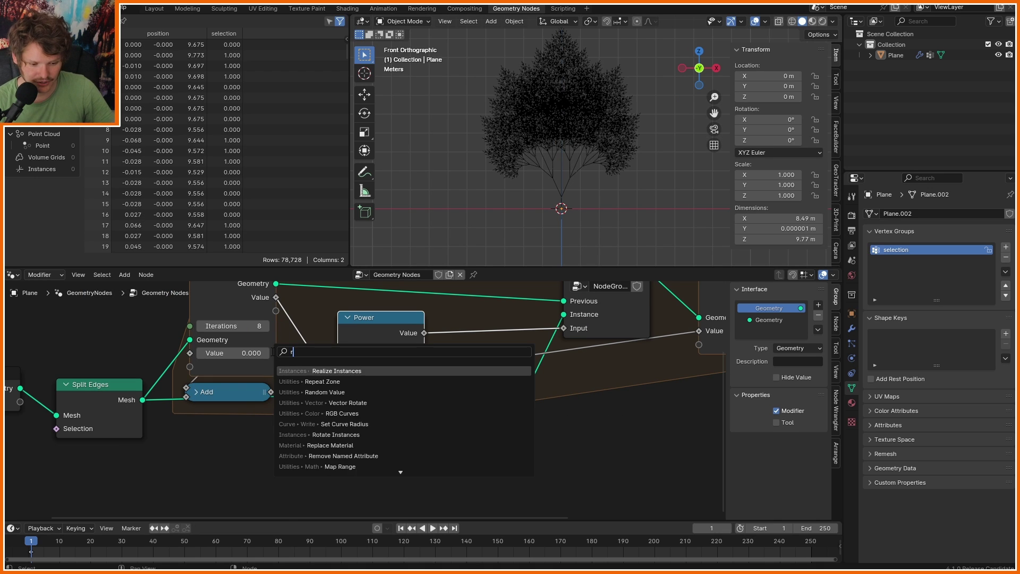
key(Return)
click(192, 421)
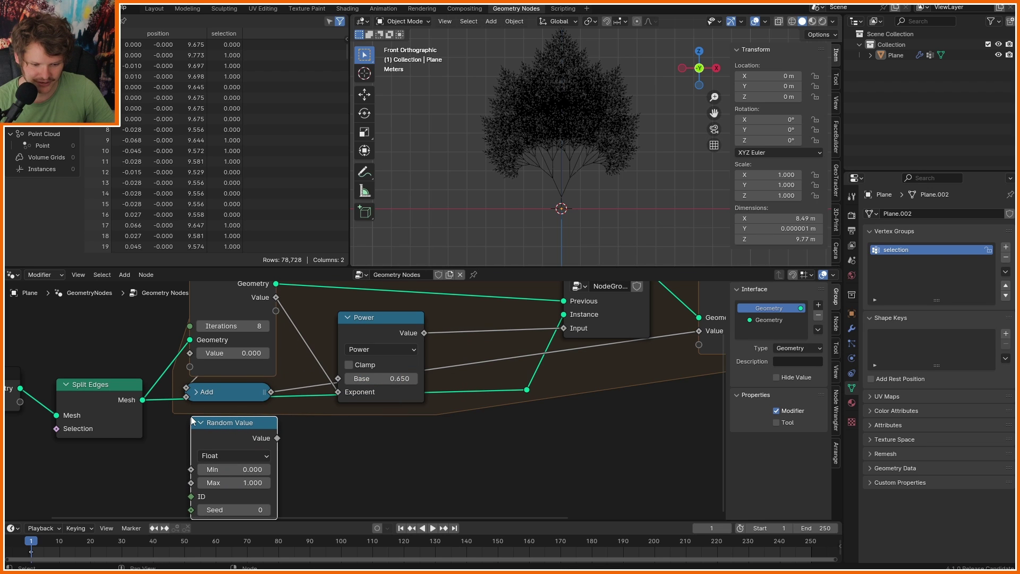
drag(267, 431, 338, 378)
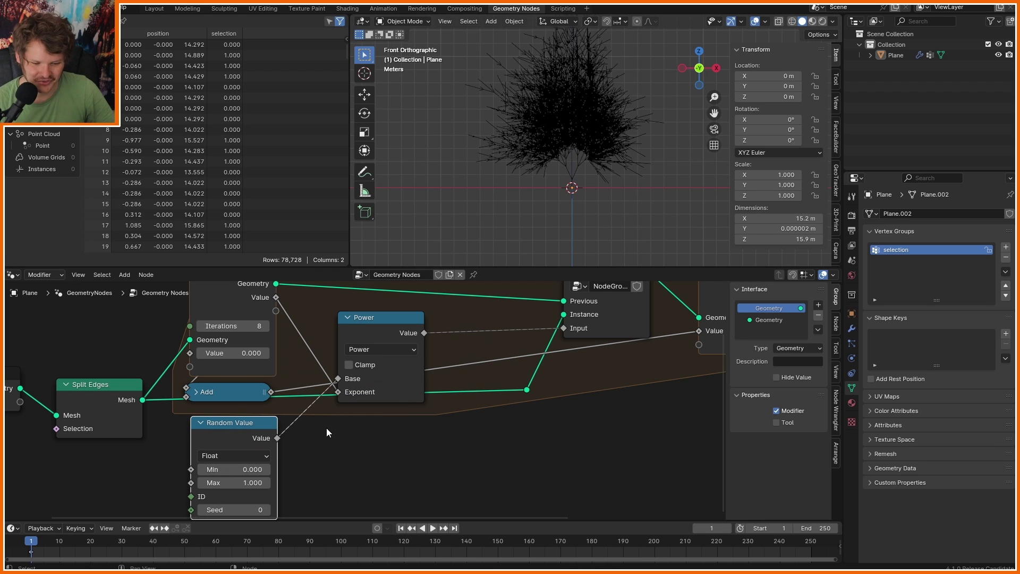
- Try cutting the Random Value link and restore it, and set the Random Value node to Min 0.500 and Max 0.790
ctrl+right_drag(320, 423, 311, 399)
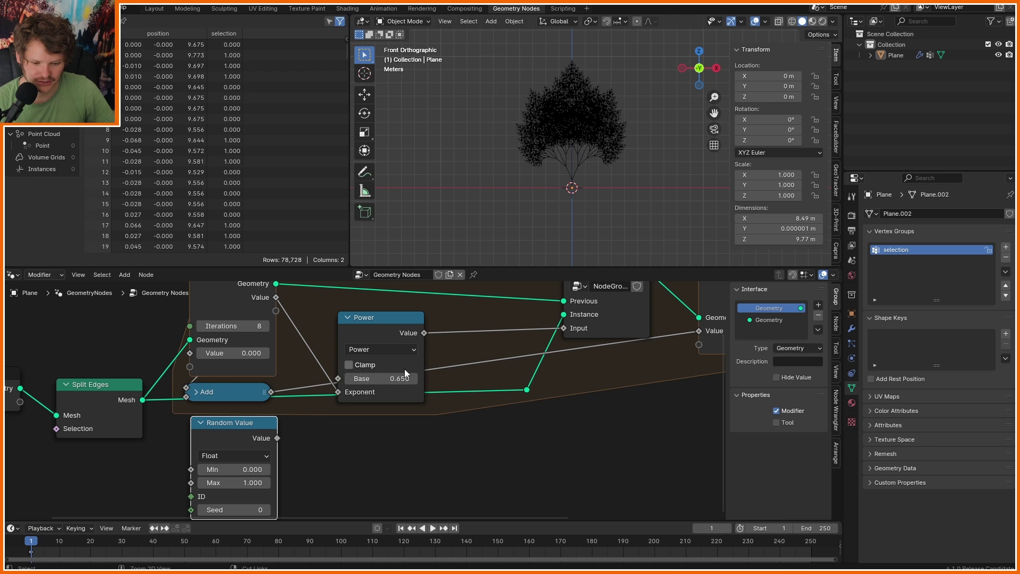
key(ctrl+z)
middle_drag(390, 451, 388, 419)
shift+drag(255, 450, 225, 449)
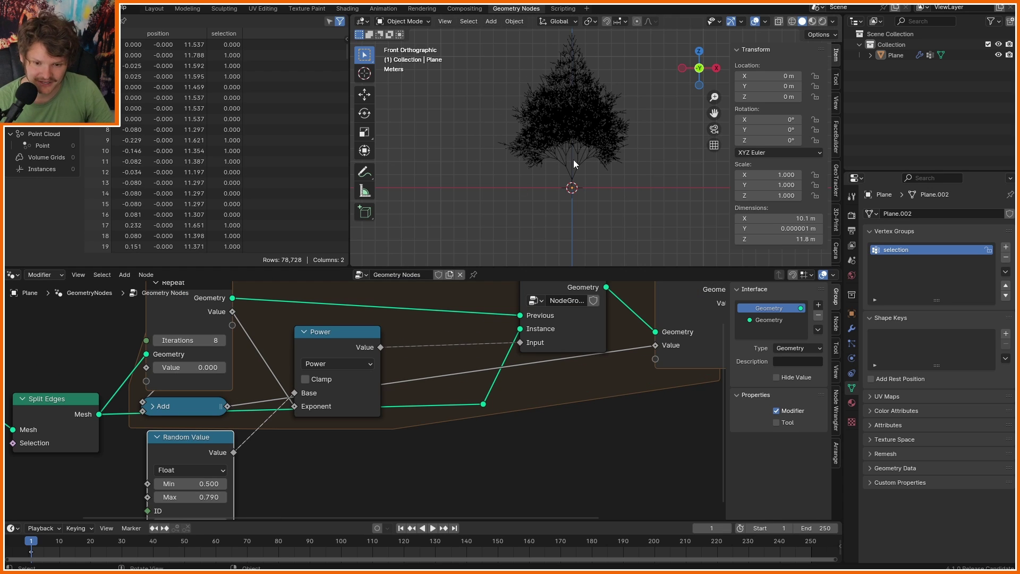
click(588, 117)
shift+middle_drag(588, 117, 581, 151)
scroll(580, 175, up, 2)
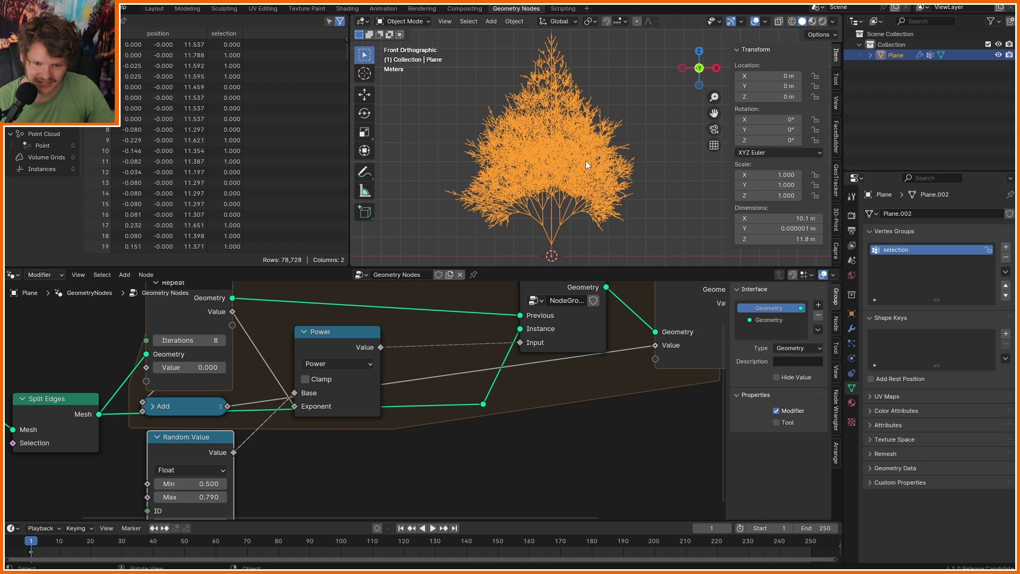
- Set the Random Value node to Min 0.450 and Max 0.750, and step through several Seed values
middle_drag(253, 461, 327, 408)
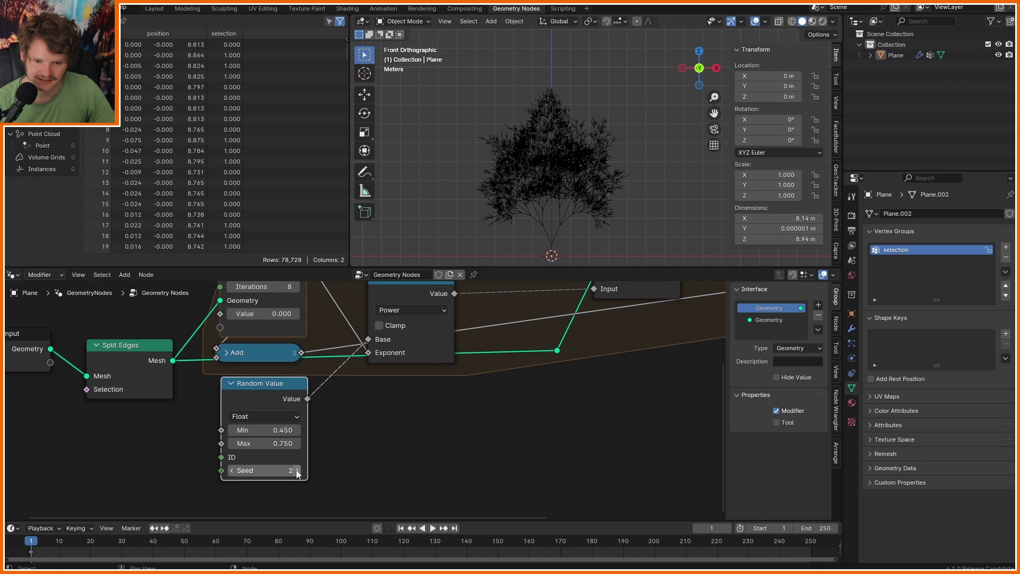
click(297, 470)
click(296, 470)
click(296, 470)
click(297, 471)
click(296, 470)
click(296, 471)
click(296, 470)
click(297, 470)
click(297, 470)
- Drive the Random Value node's Seed with the Repeat Zone's Value output
scroll(321, 330, down, 3)
drag(318, 288, 250, 455)
- Move the right side branch's tip vertex outward in the base mesh, return to Object Mode, and save the file
key(Tab)
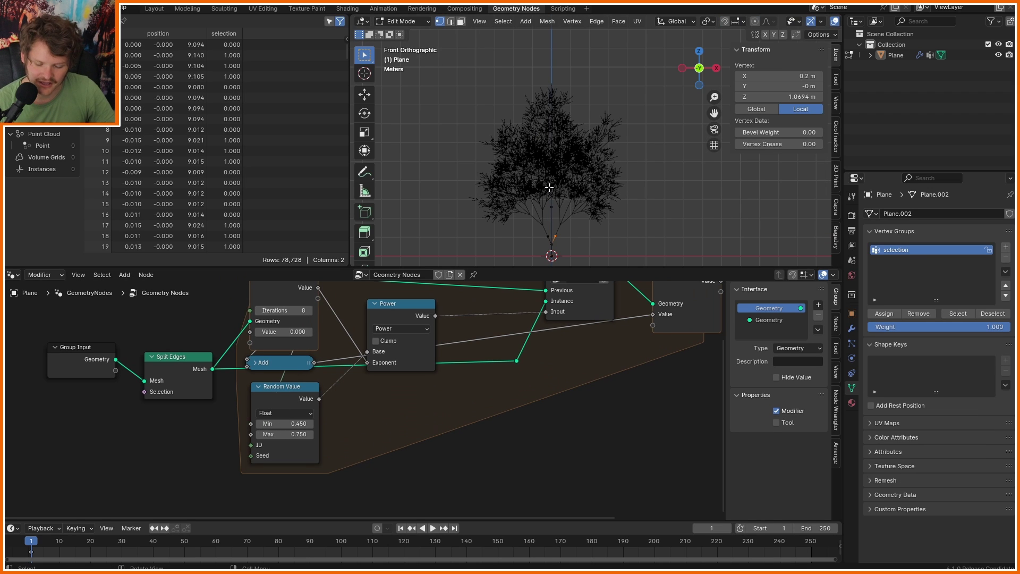
click(548, 212)
click(556, 235)
key(g)
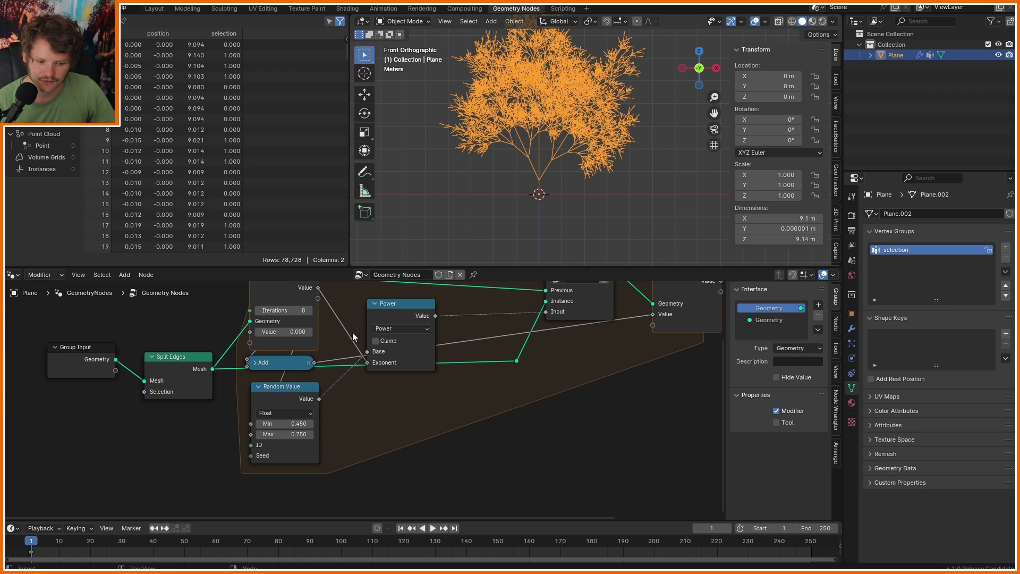
middle_drag(353, 333, 366, 386)
key(ctrl+s)
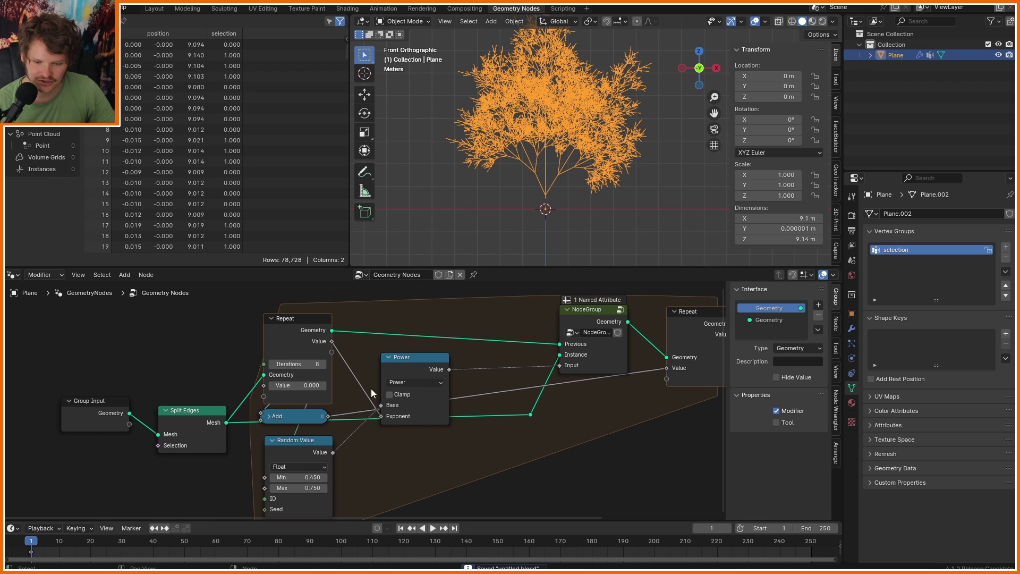
- Try 10 and 11 iterations in the Repeat Zone and examine the denser crown up close
click(326, 363)
click(326, 363)
click(571, 160)
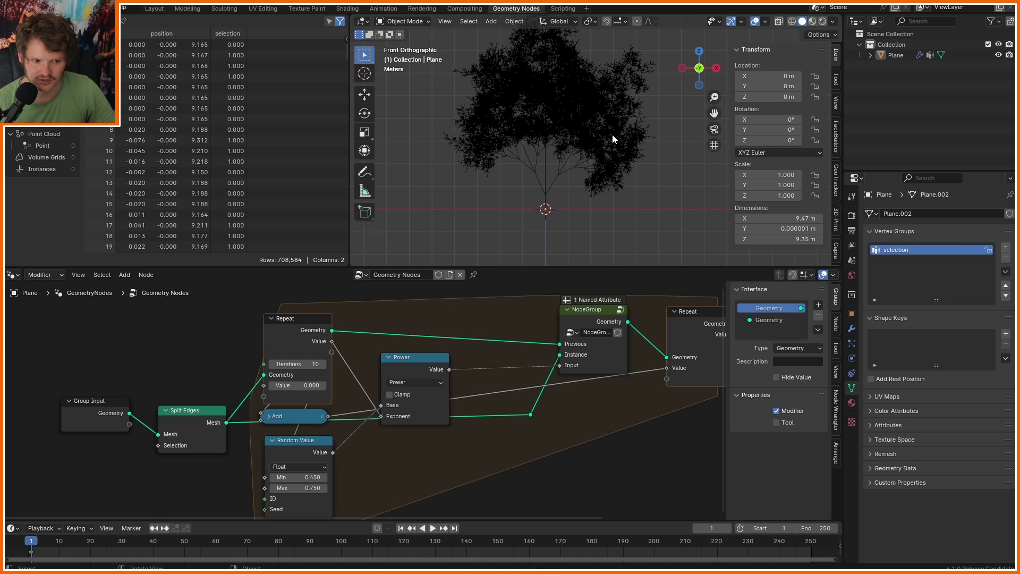
click(324, 365)
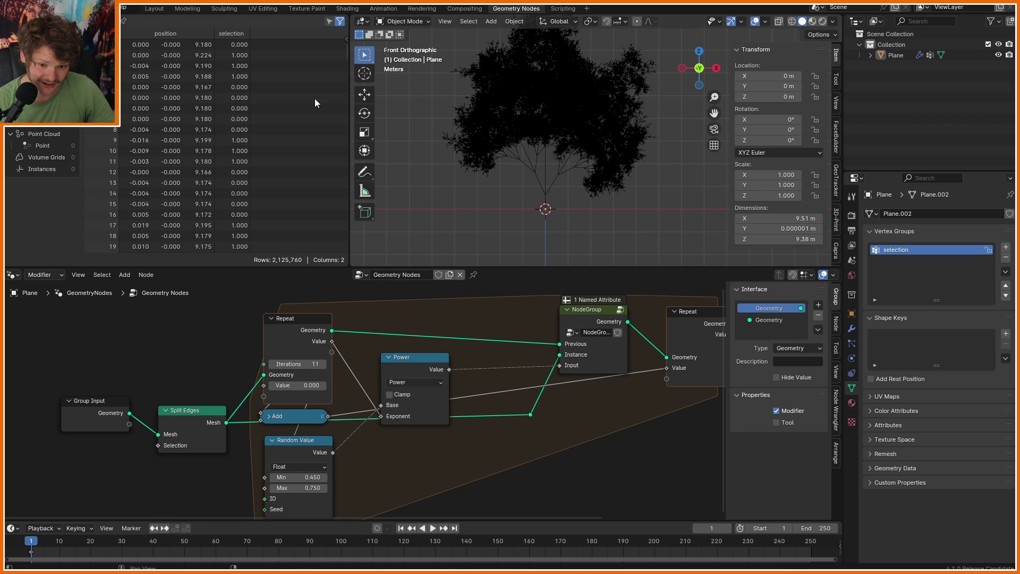
click(569, 134)
scroll(572, 136, up, 10)
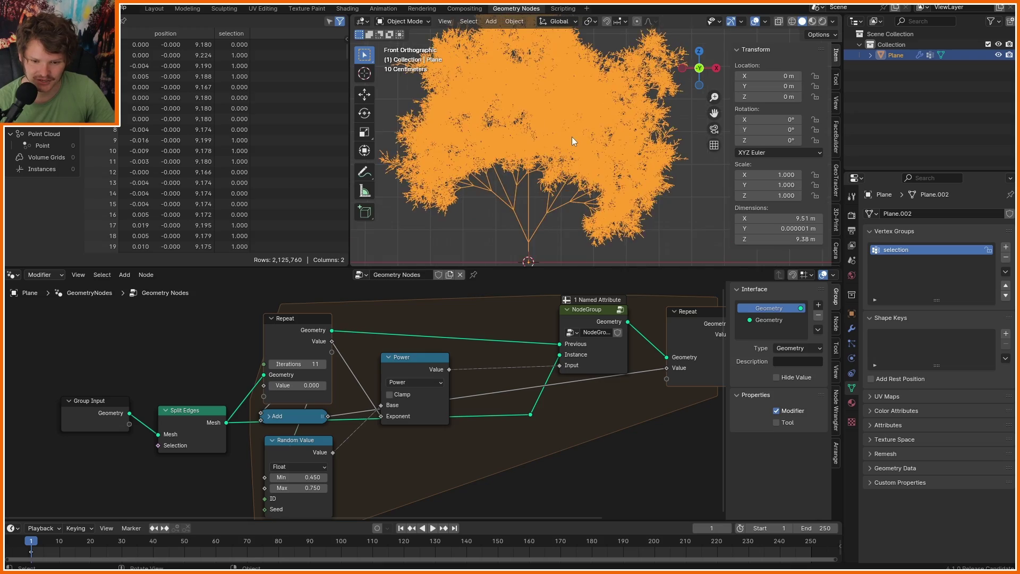
scroll(610, 127, down, 10)
- Reduce the Repeat Zone's Iterations to 7
click(273, 363)
click(273, 363)
click(273, 364)
click(273, 364)
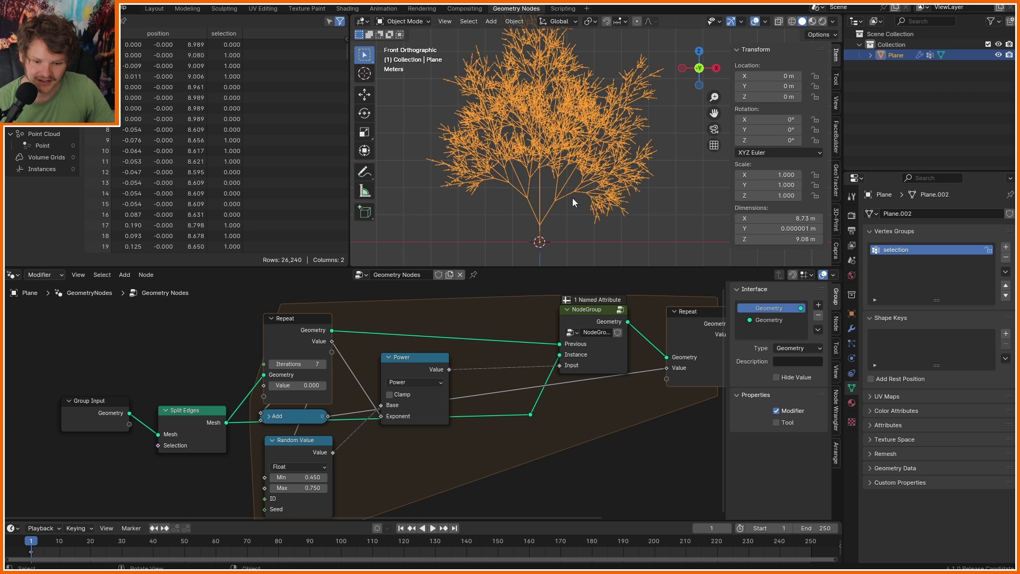
- Remove the central stem's top vertex from the "selection" vertex group
key(Tab)
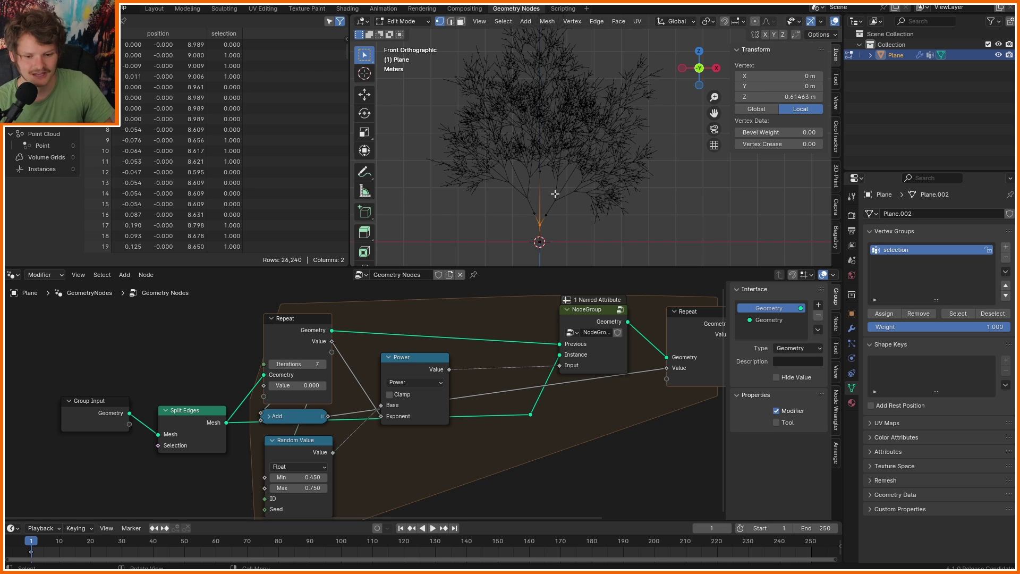
drag(563, 186, 478, 130)
scroll(550, 192, up, 4)
shift+middle_drag(538, 192, 598, 110)
click(926, 313)
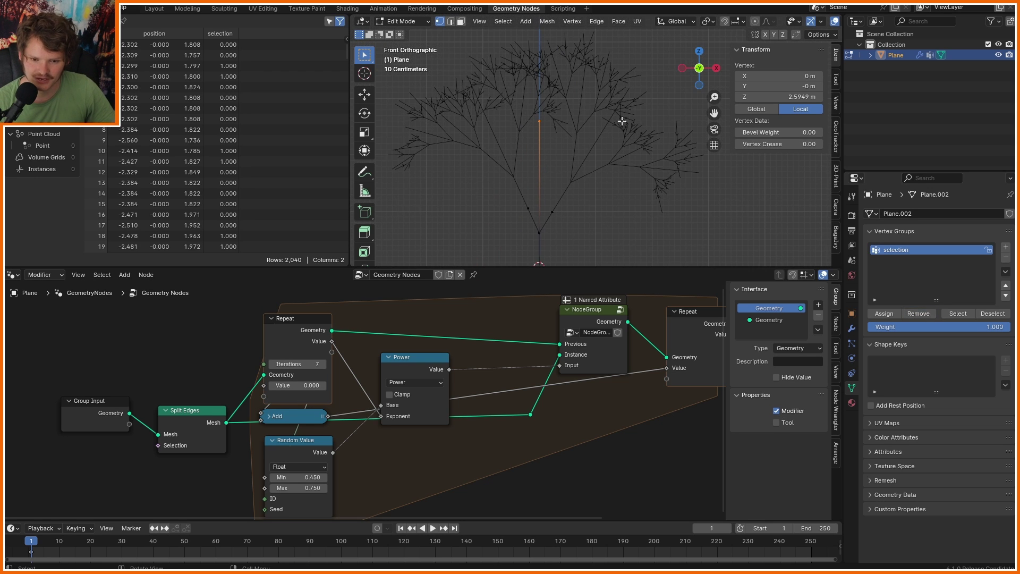
- Subdivide the central stem's upper edge, and assign its top vertex to the "selection" vertex group
key(2)
click(538, 158)
right_click(538, 158)
click(538, 157)
key(1)
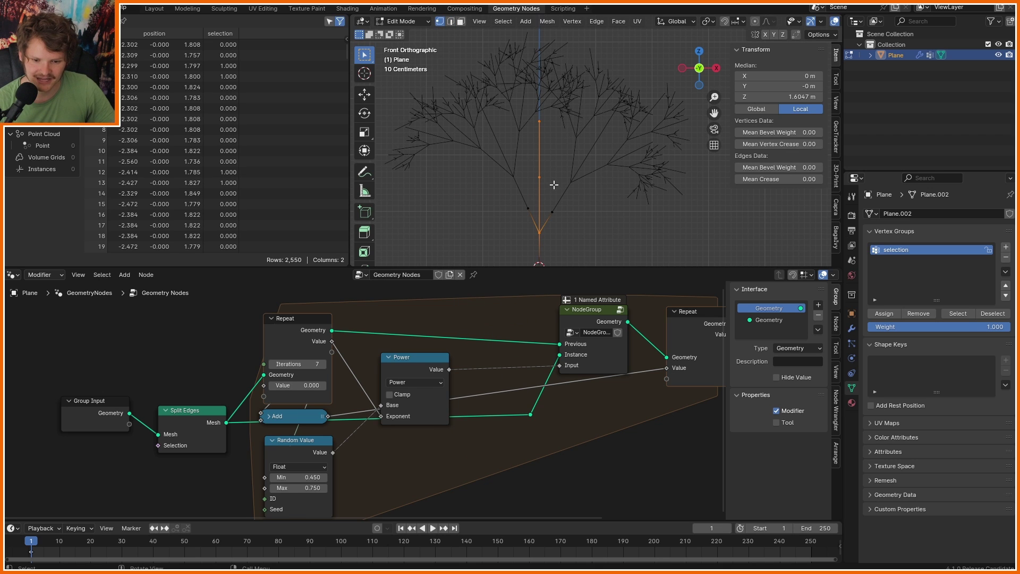
click(542, 122)
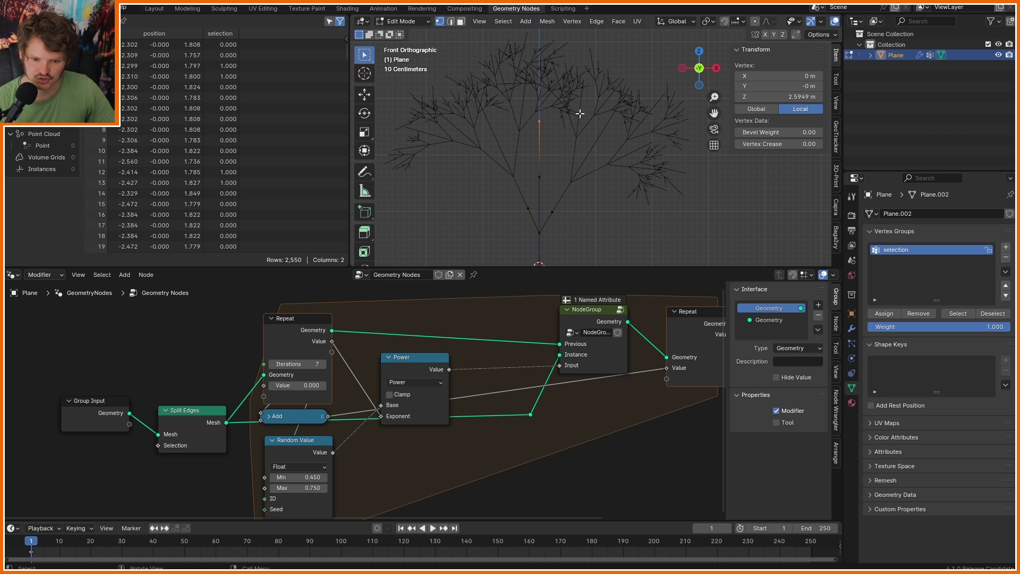
click(891, 314)
- Extrude a left branch from the central stem's middle vertex to about X -0.60 m, Z 2.24 m, and assign its tip to "selection"
key(e)
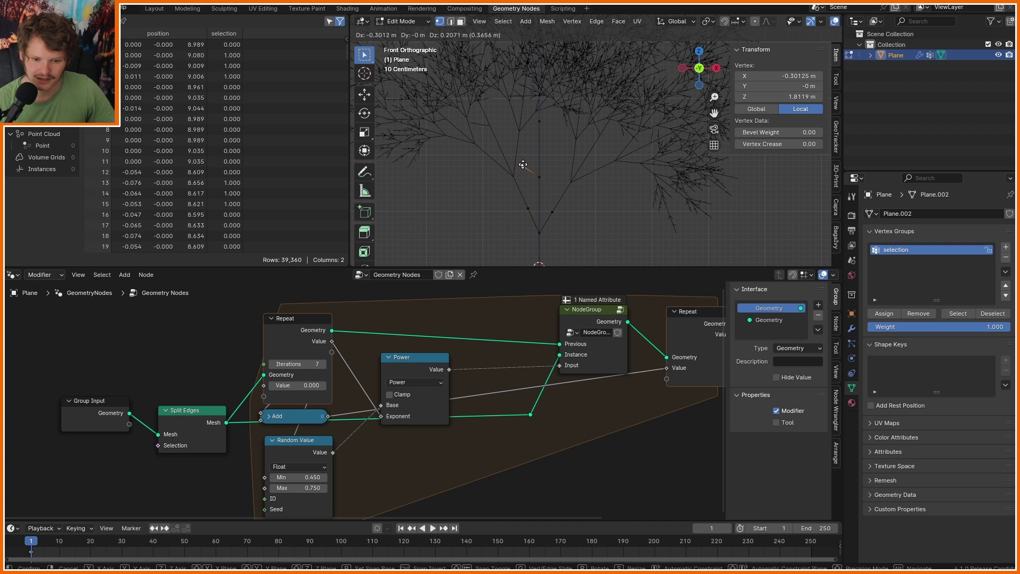
click(506, 142)
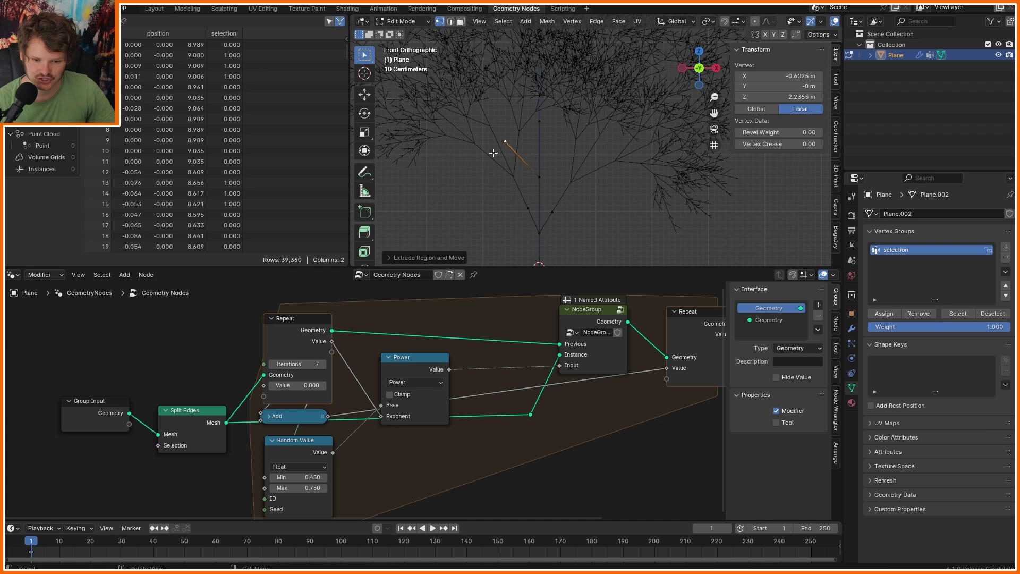
click(894, 312)
- Move the new left branch's tip to about X -0.31 m, Z 1.96 m, and reduce the Repeat Zone's Iterations to 6
scroll(538, 173, down, 3)
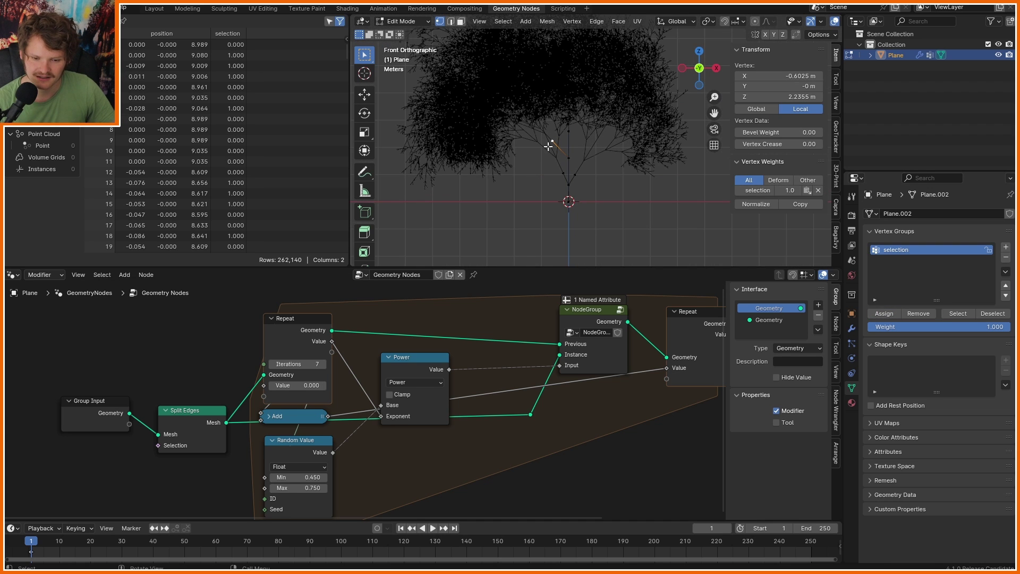
key(g)
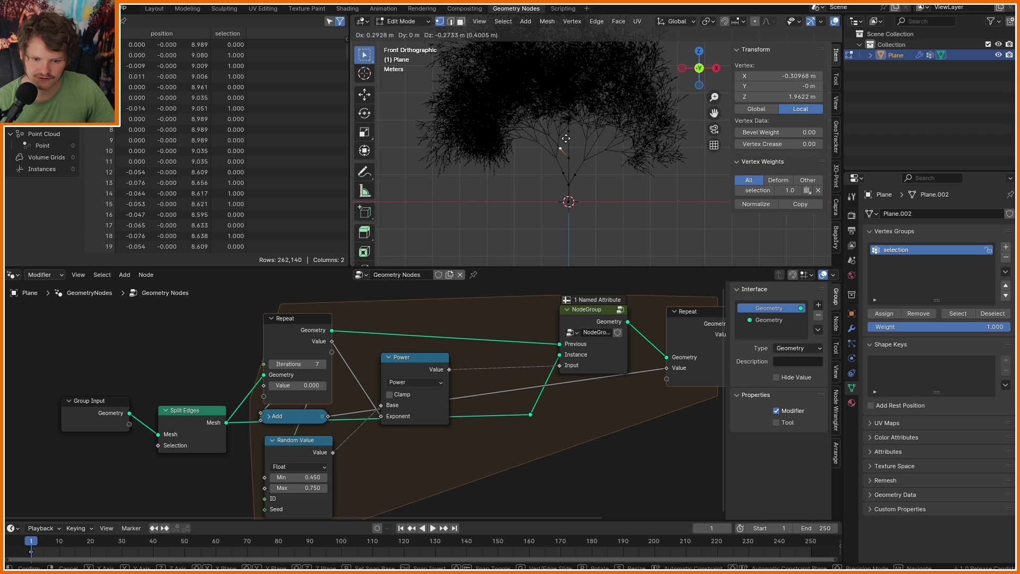
click(566, 138)
key(a)
scroll(598, 194, up, 4)
shift+middle_drag(591, 211, 601, 200)
scroll(600, 197, down, 5)
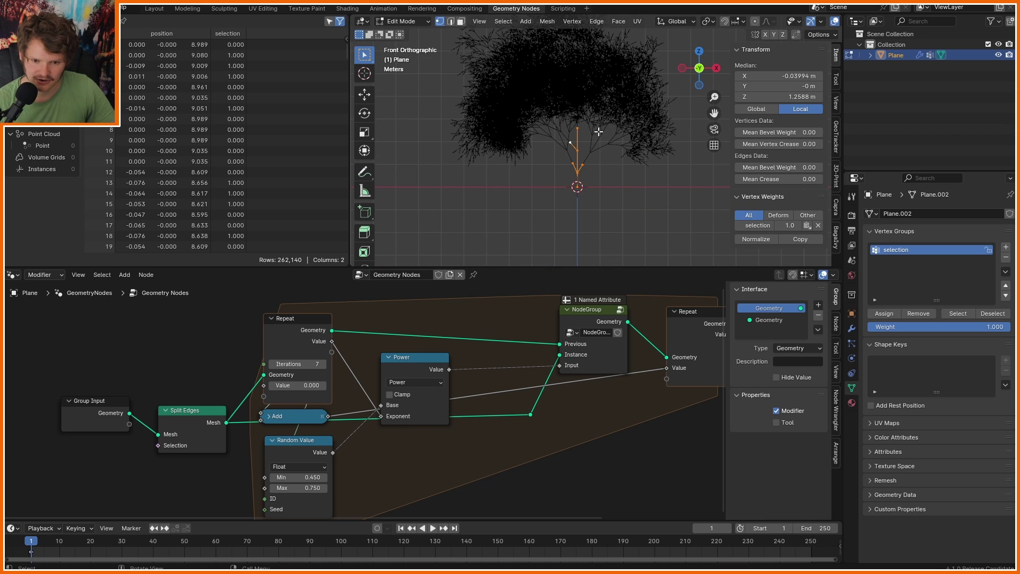
click(272, 364)
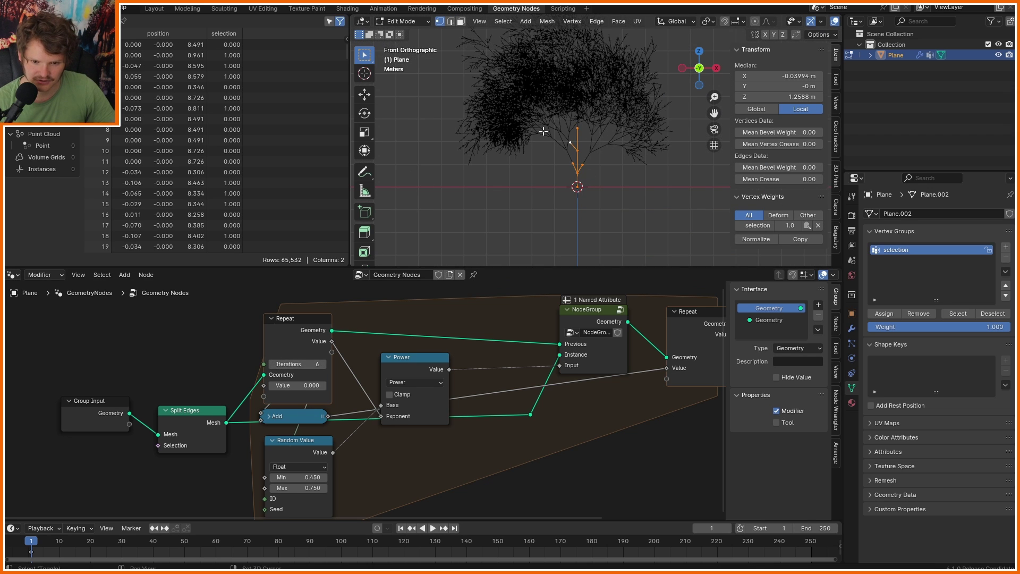
- Lower the new left branch's two vertices along the Z axis
shift+middle_drag(544, 132, 522, 188)
drag(566, 208, 535, 195)
key(g)
key(z)
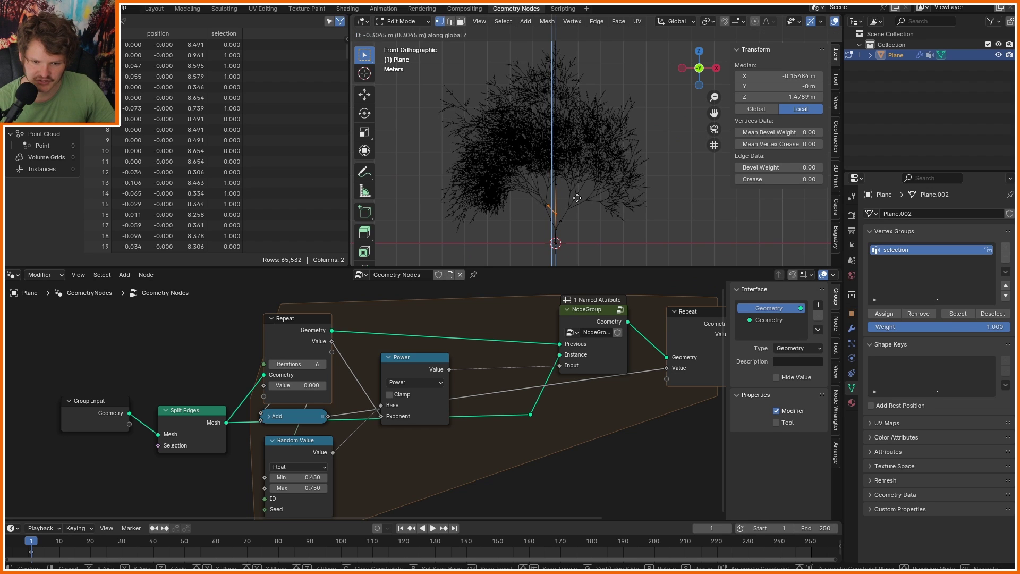
click(575, 190)
- Raise the central stem's top vertex along Z and shift it right to about X 0.37 m, Z 3.65 m
click(558, 184)
key(g)
key(z)
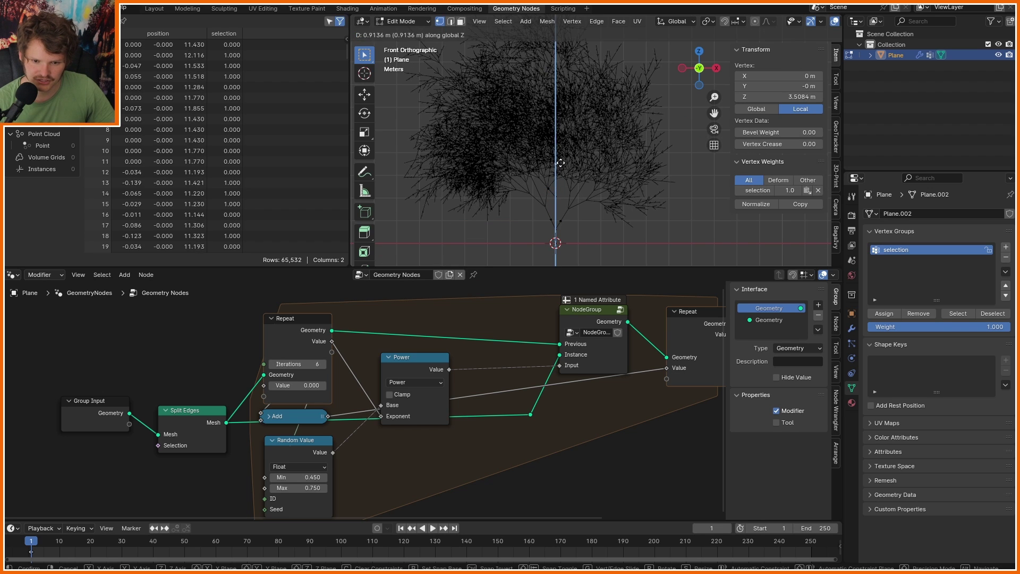
click(559, 158)
key(r)
click(581, 152)
key(g)
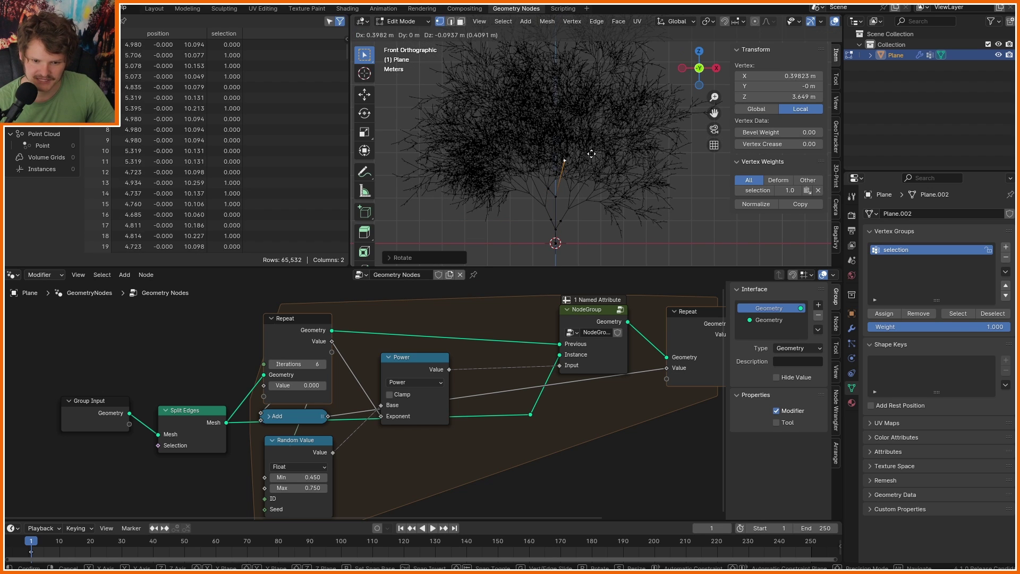
click(591, 153)
- Try 7 iterations with the tree viewed in perspective, and return to 6 iterations in the front view
shift+middle_drag(592, 146, 531, 174)
key(Tab)
click(323, 363)
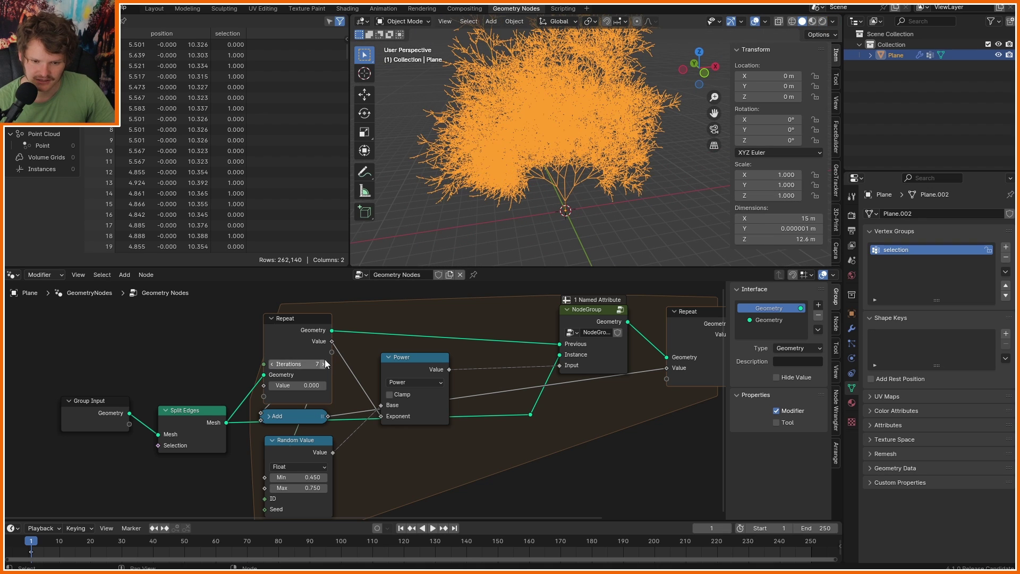
click(274, 361)
click(704, 73)
- Select the whole base mesh in Edit Mode and examine how its stem and branches shape the tree
key(Tab)
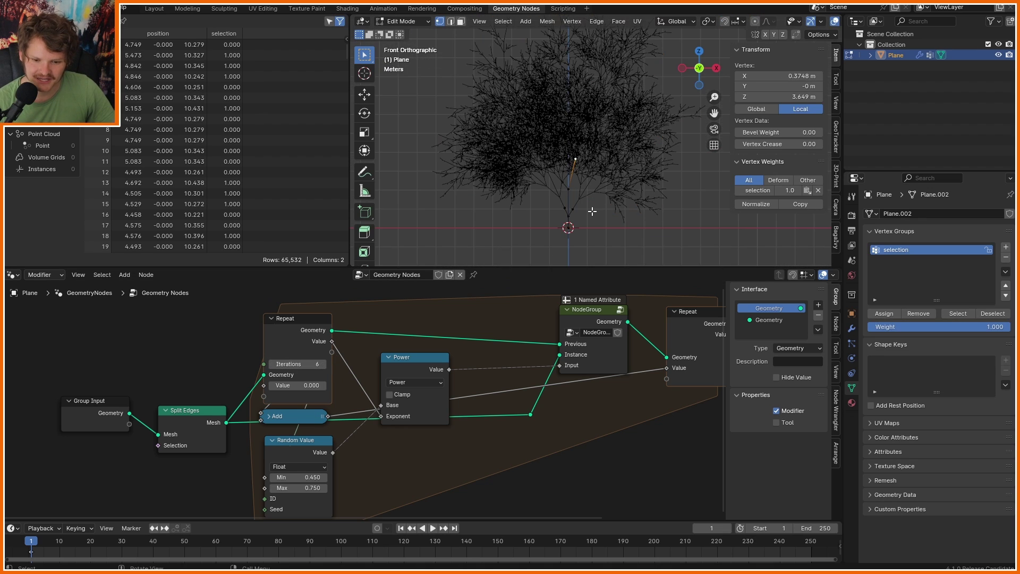
scroll(591, 212, up, 3)
shift+middle_drag(592, 211, 597, 138)
key(a)
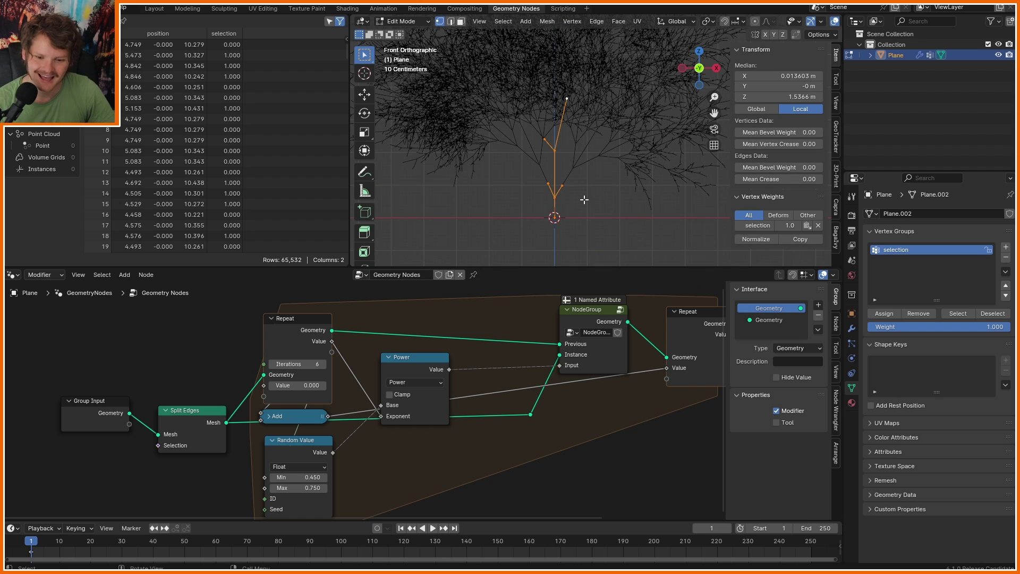
scroll(584, 200, down, 3)
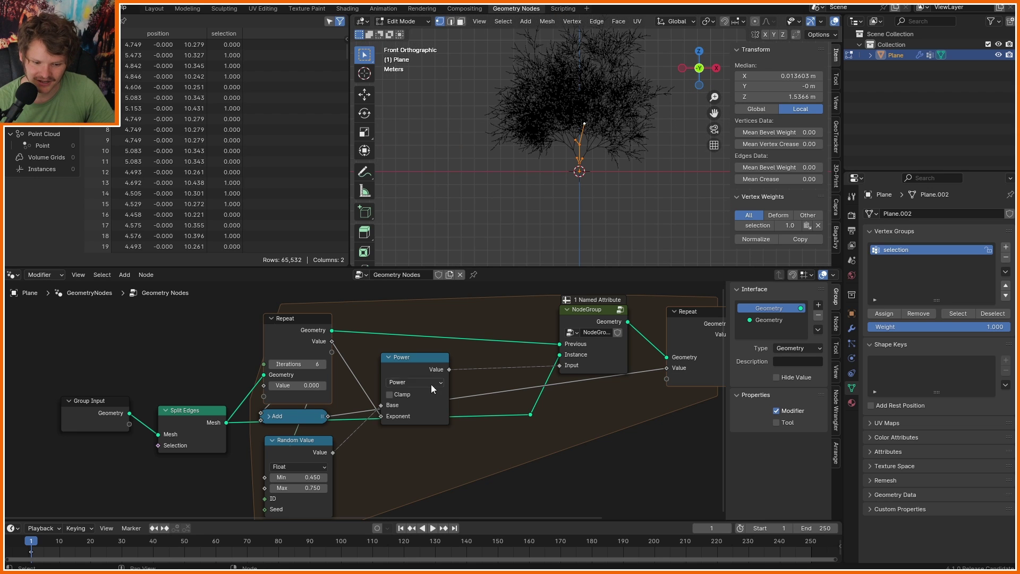
- Set the Random Value node's range to Min 0.300 and Max 0.600, and view the tree in Object Mode
shift+drag(302, 477, 267, 488)
scroll(503, 102, up, 5)
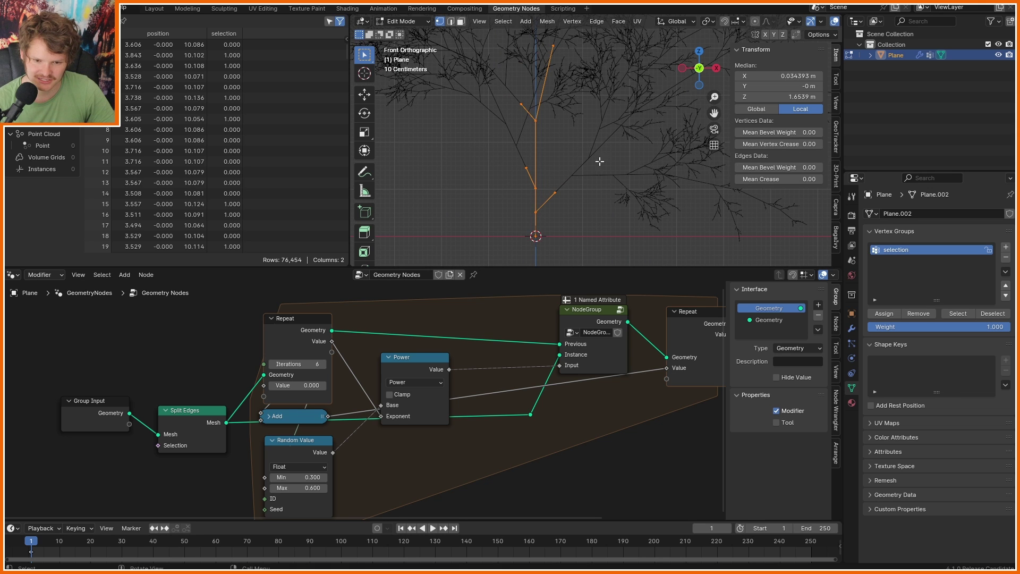
scroll(572, 149, down, 5)
key(Tab)
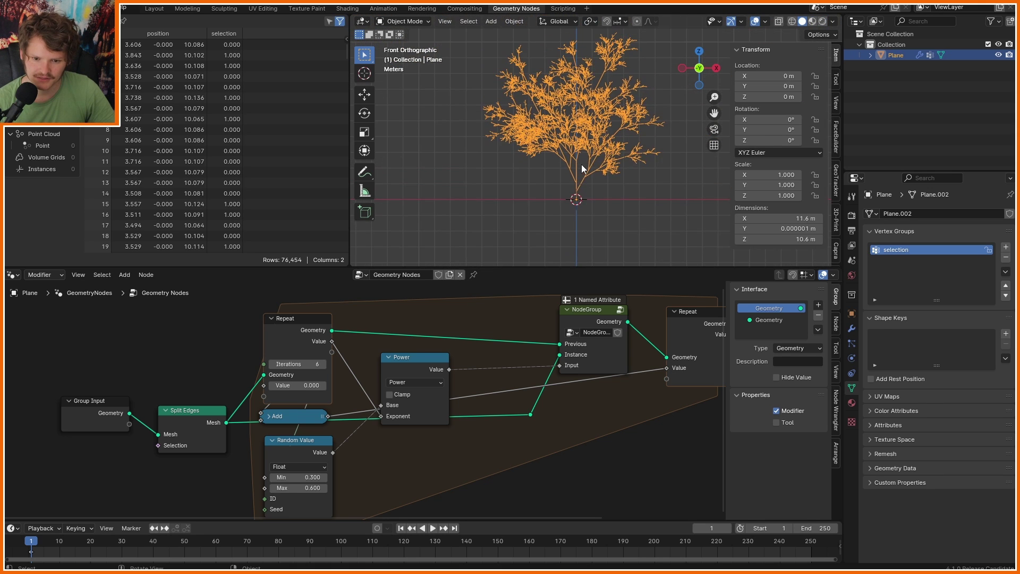
- Edit the base mesh in front view and move the left branch's end vertex to about X -0.42 m, Z 1.93 m
scroll(584, 181, up, 4)
key(Tab)
shift+middle_drag(581, 232, 575, 164)
scroll(555, 160, down, 4)
click(699, 70)
scroll(607, 129, up, 2)
scroll(519, 113, up, 1)
shift+middle_drag(529, 138, 537, 149)
scroll(537, 149, up, 5)
key(g)
click(571, 141)
click(574, 144)
key(g)
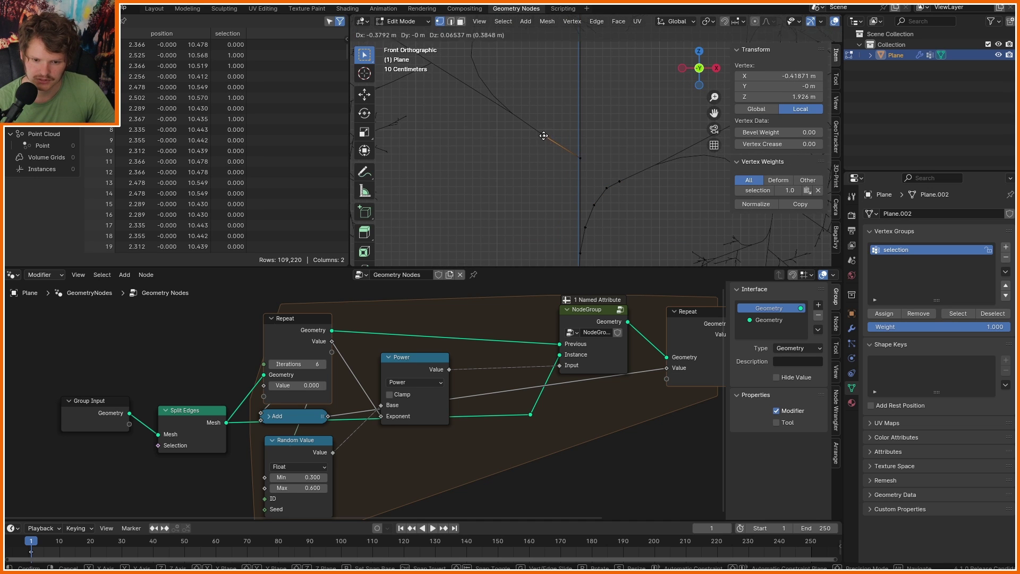
click(543, 135)
- Remove the left branch's end vertex from the selection vertex group
click(894, 311)
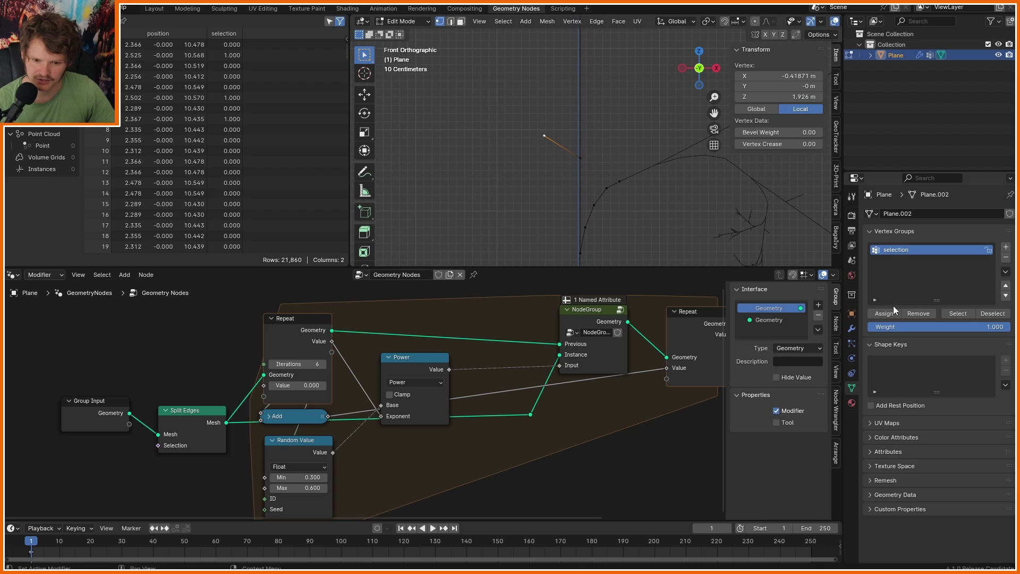
right_click(561, 146)
click(561, 147)
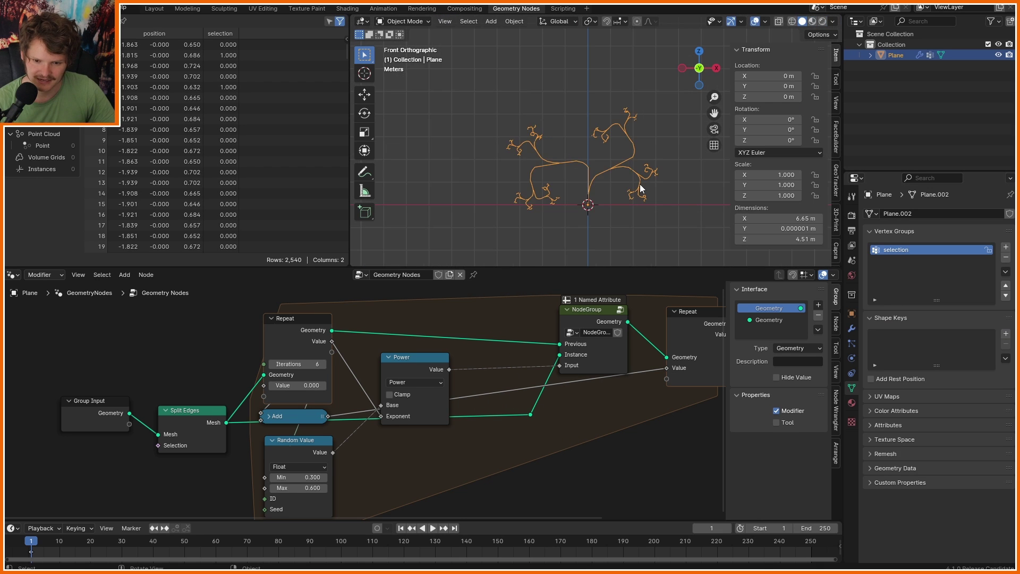
- Set the Repeat Zone to 10 iterations and the Random Value range to Min 0.470 and Max 0.770
key(Tab)
scroll(640, 186, up, 6)
shift+middle_drag(571, 223, 575, 164)
scroll(575, 164, up, 2)
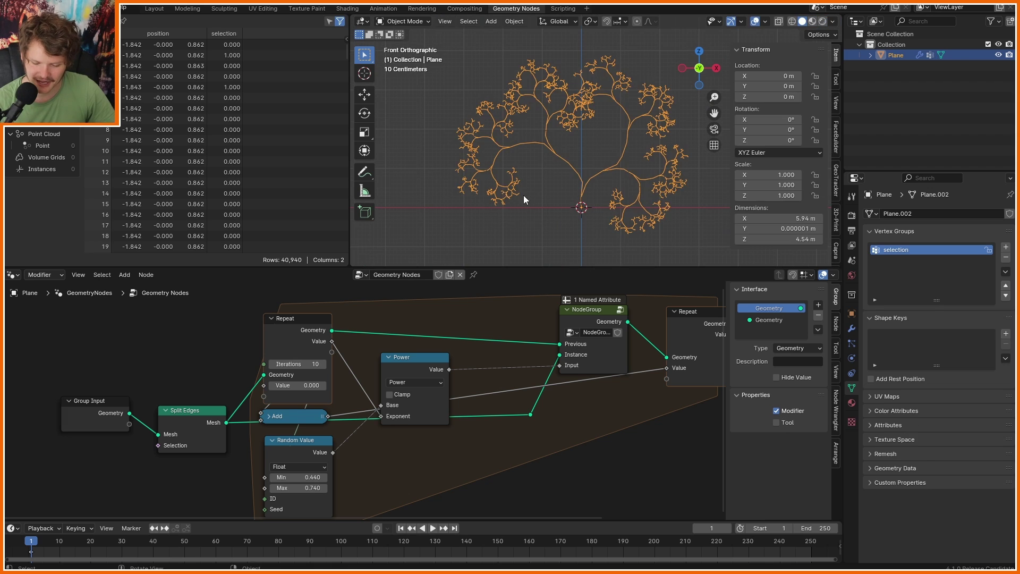
key(Tab)
key(Tab)
shift+drag(282, 477, 297, 487)
- Extrude a new vertex from the left branch to about X 0.03 m, Z 0.35 m, and assign it to the selection vertex group
click(518, 140)
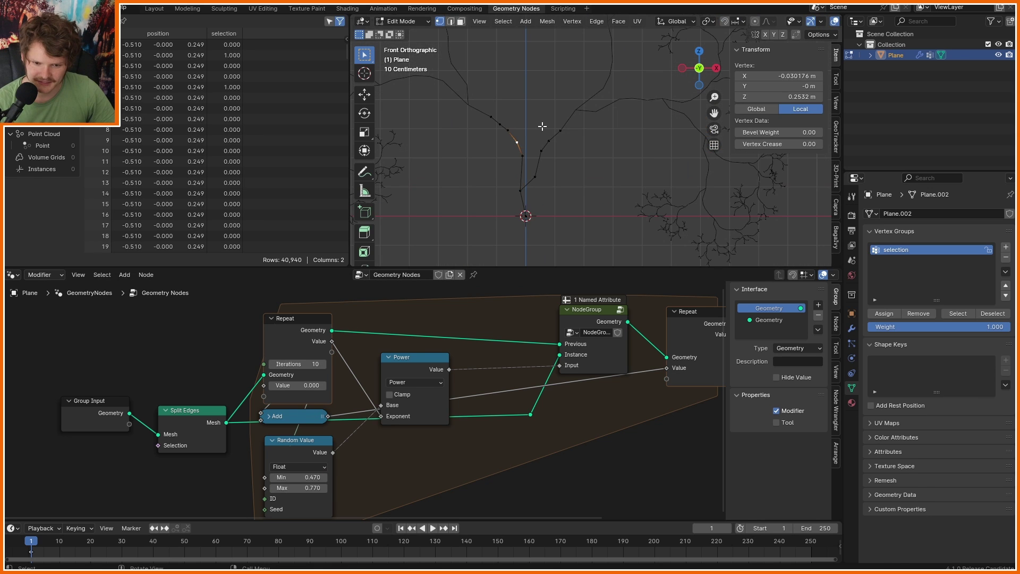
key(e)
click(535, 104)
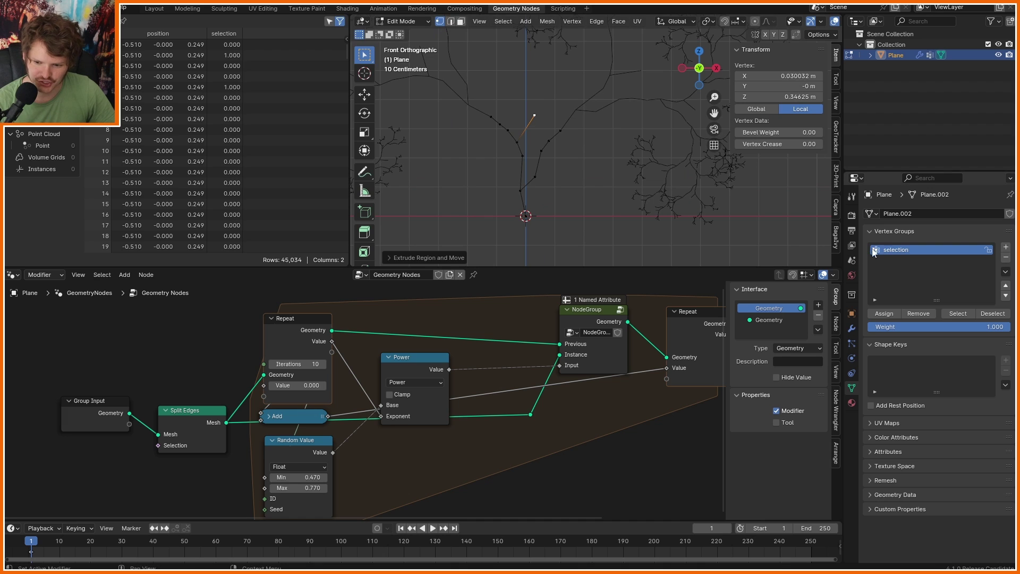
click(874, 317)
scroll(600, 143, down, 5)
key(Tab)
click(617, 189)
shift+middle_drag(574, 168, 558, 222)
click(597, 97)
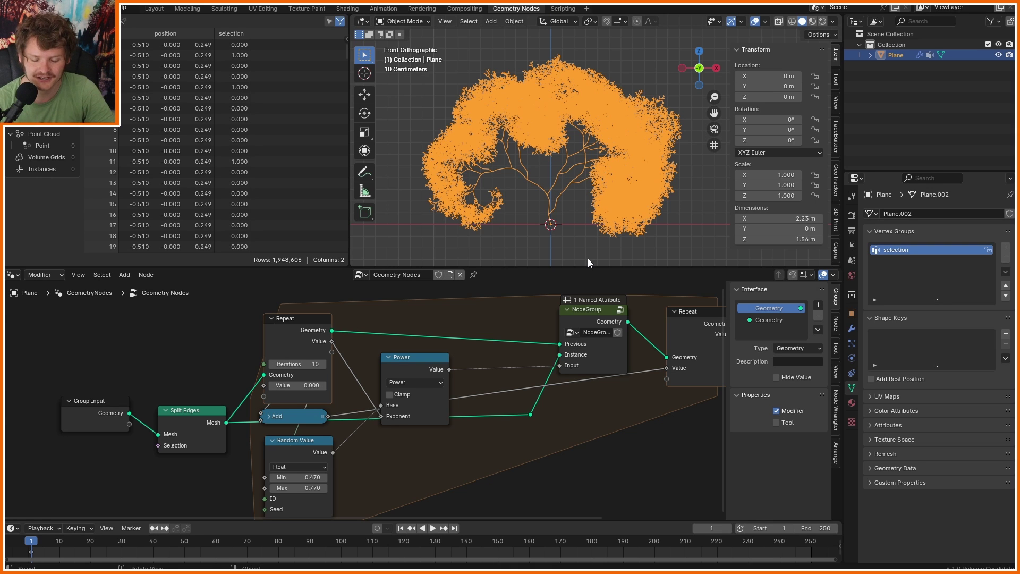
- Reduce the Repeat Zone to 9 iterations and set the Random Value range to Min 0.410 and Max 0.710
click(272, 365)
click(272, 365)
click(272, 366)
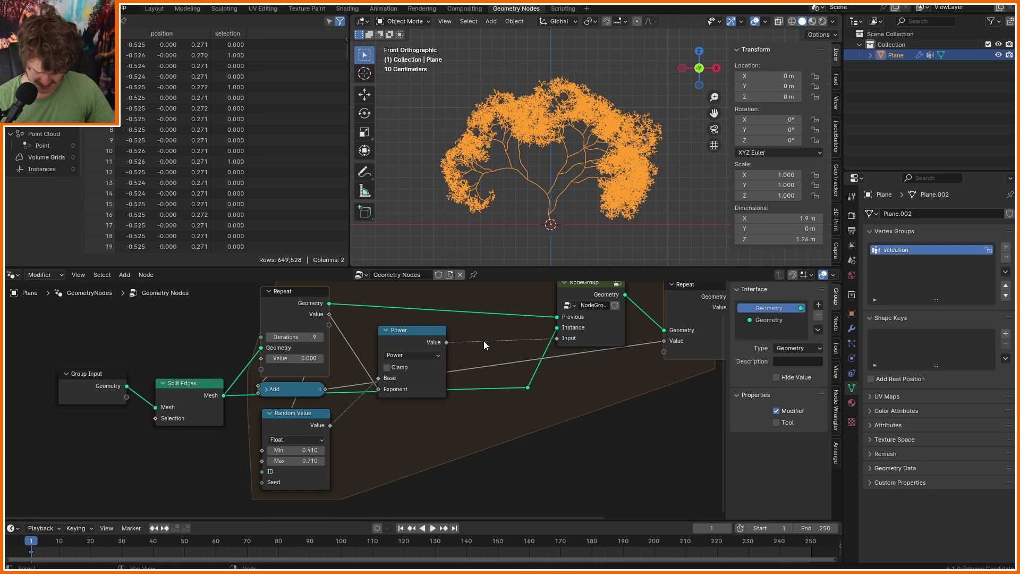
- Open the NodeGroup and insert an Add math node with value 0.100 between Arctan2 and Combine XYZ
middle_drag(483, 340, 440, 396)
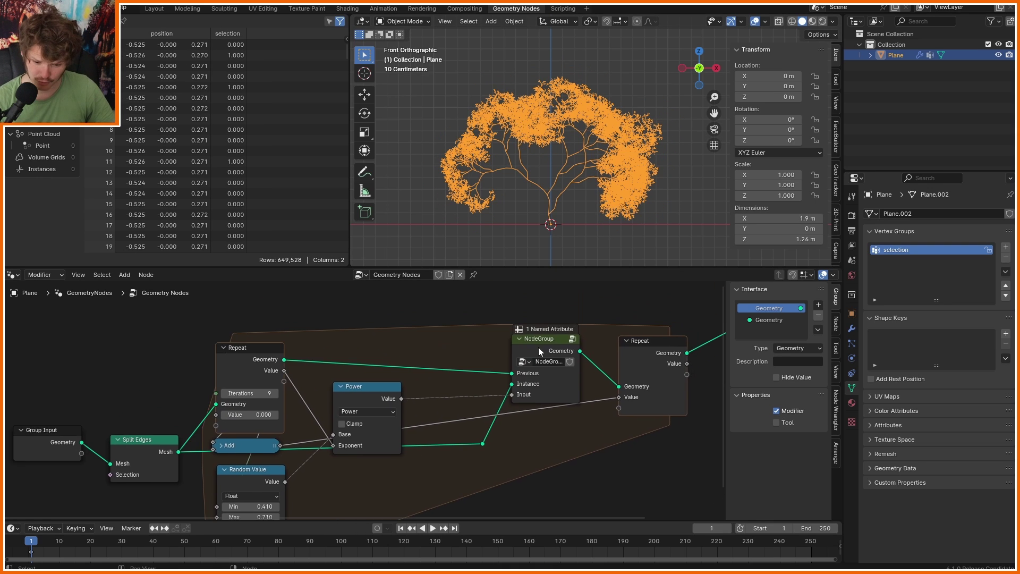
click(547, 343)
key(Tab)
scroll(486, 350, down, 6)
scroll(486, 349, up, 3)
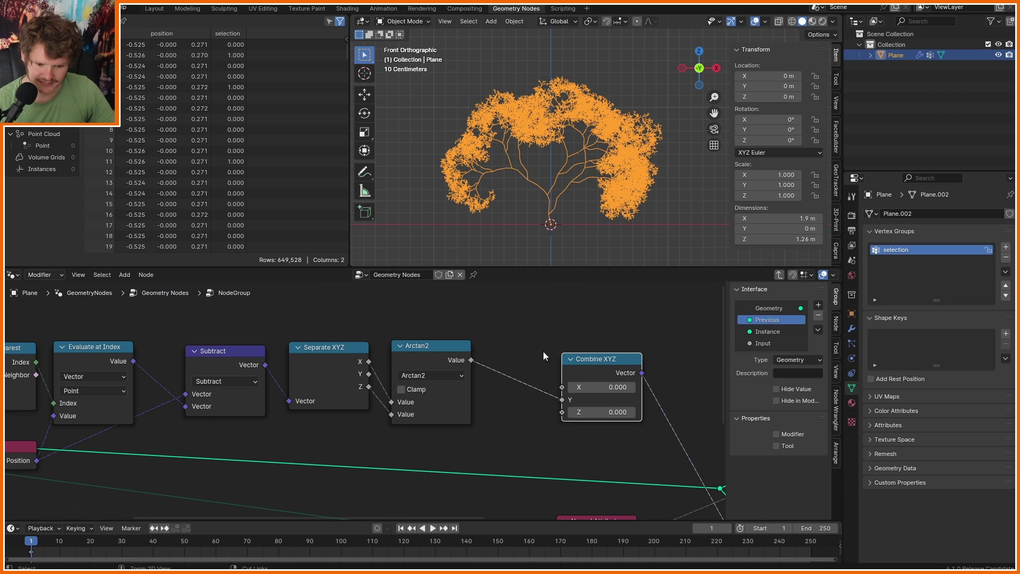
drag(510, 309, 451, 331)
right_drag(477, 337, 402, 326)
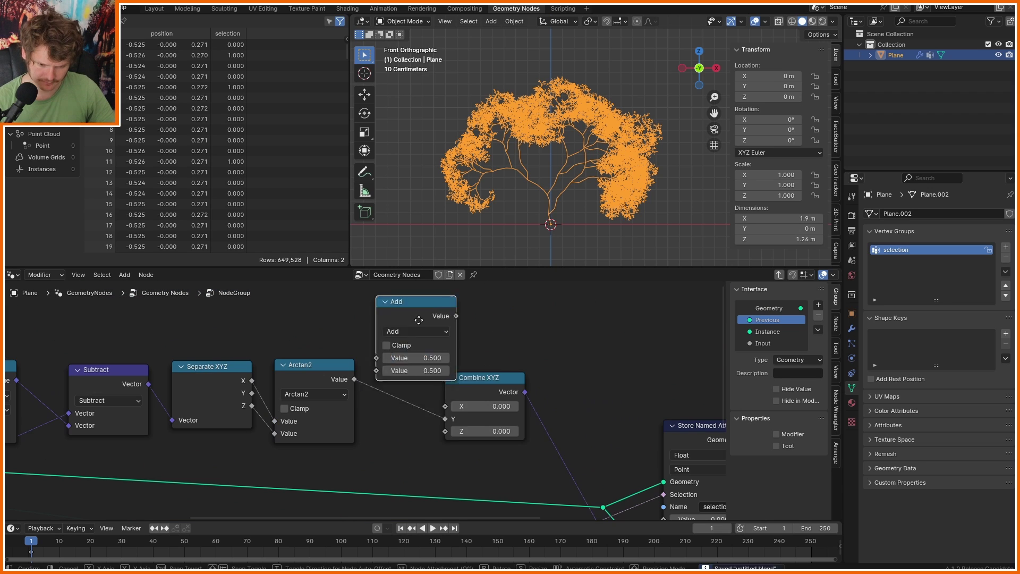
click(436, 350)
drag(454, 402, 462, 402)
- Add a Random Value node and connect its output to the Add node's second value
key(shift+a)
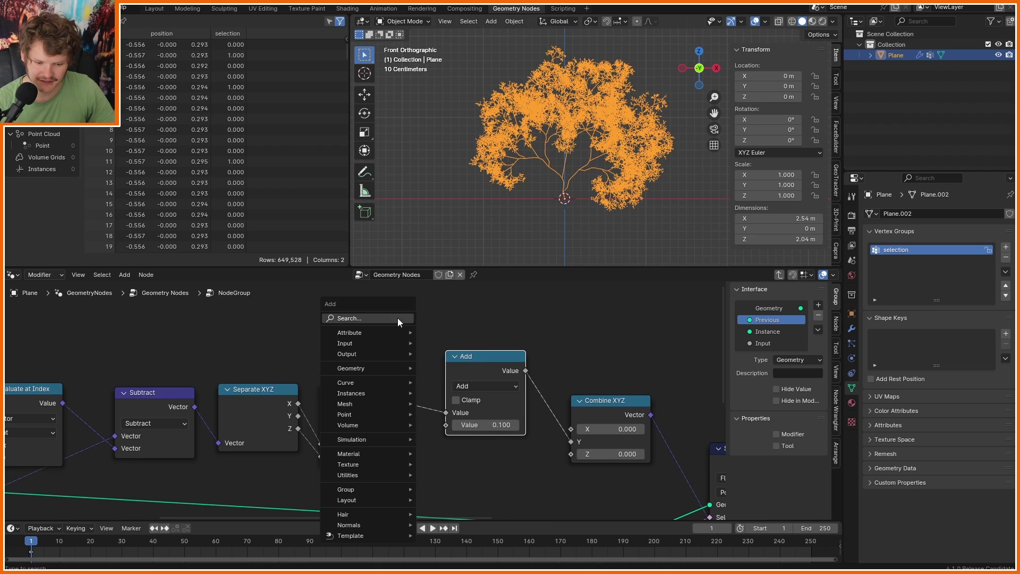
text(rand)
click(441, 336)
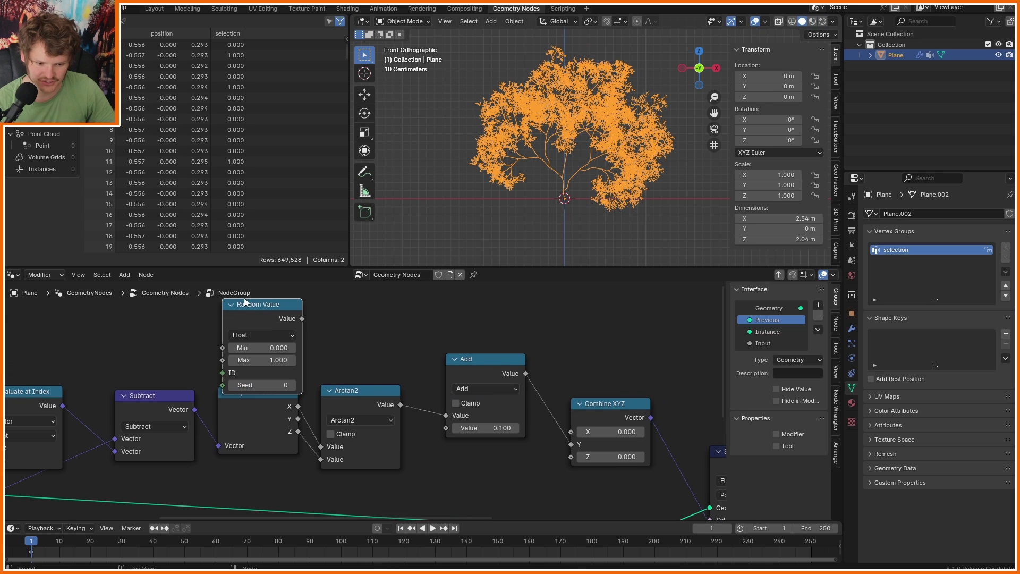
click(278, 307)
drag(302, 318, 438, 428)
- Set the new Random Value node's range to Min -0.400 and Max 0.420
drag(276, 359, 255, 359)
double_click(280, 348)
text(-0.42)
key(Return)
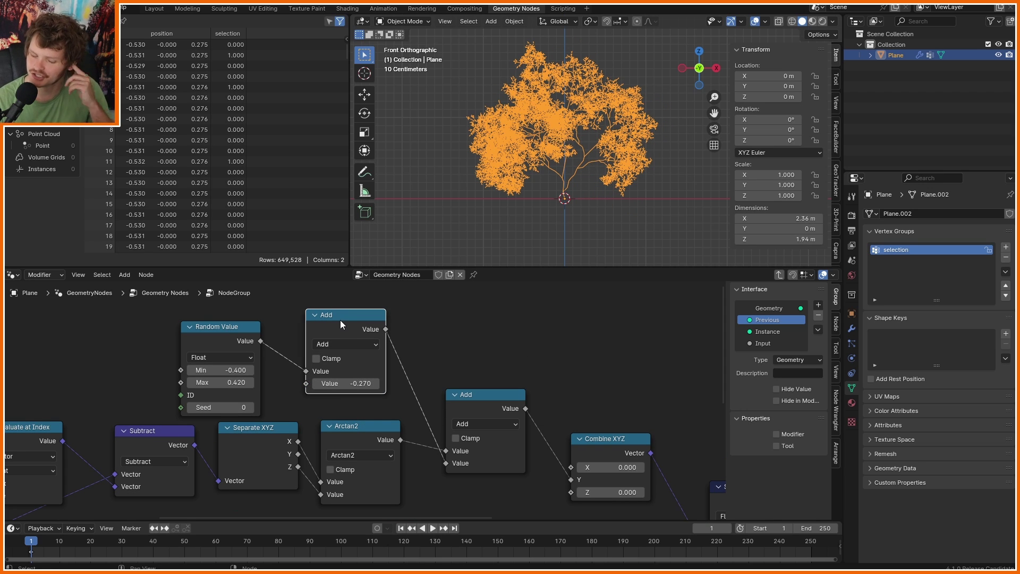
- Duplicate the Add node that follows Random Value, insert the copy after it, and change its operation to Sine
key(shift+d)
click(302, 306)
click(298, 341)
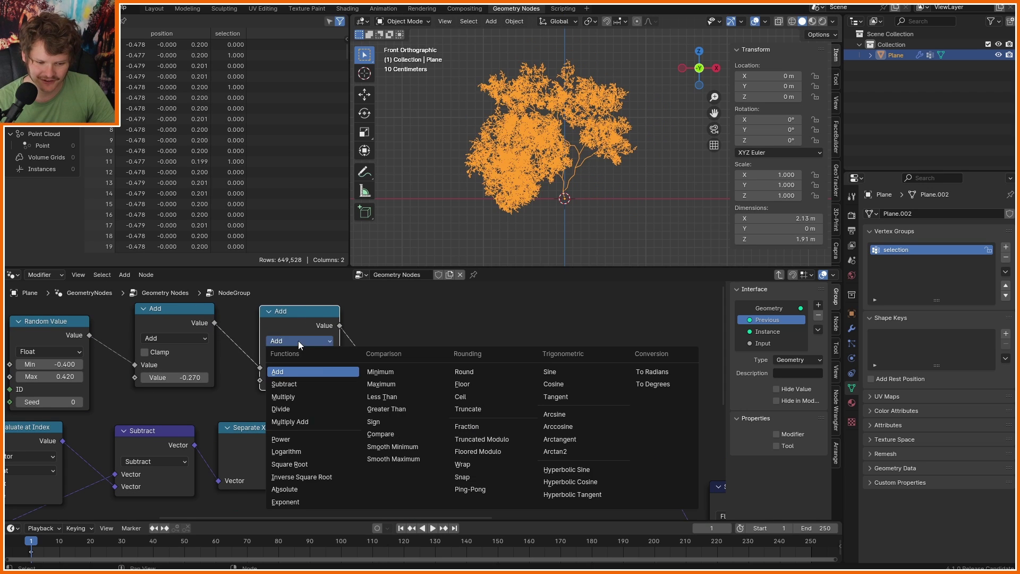
click(572, 378)
- Add a Scene Time node and connect its Frame output to the second value of the Add node before Sine
middle_drag(266, 362, 497, 402)
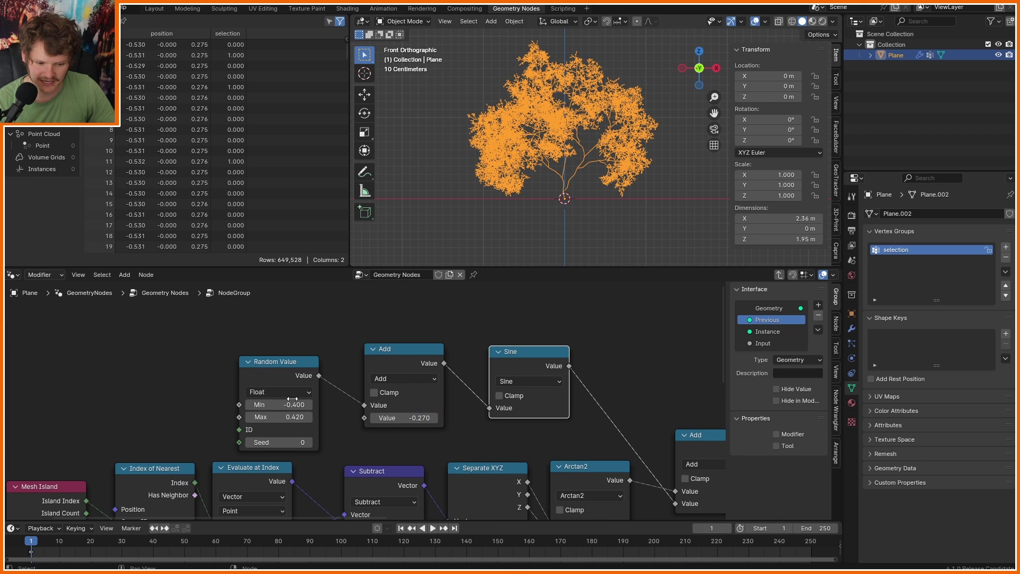
key(shift+a)
text(time)
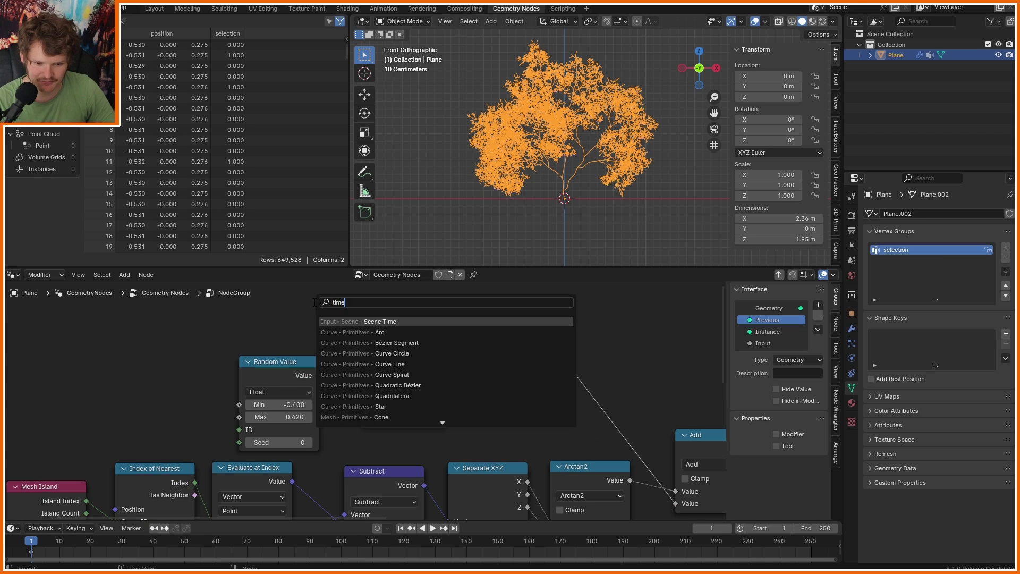
key(Return)
click(242, 340)
drag(283, 356, 362, 449)
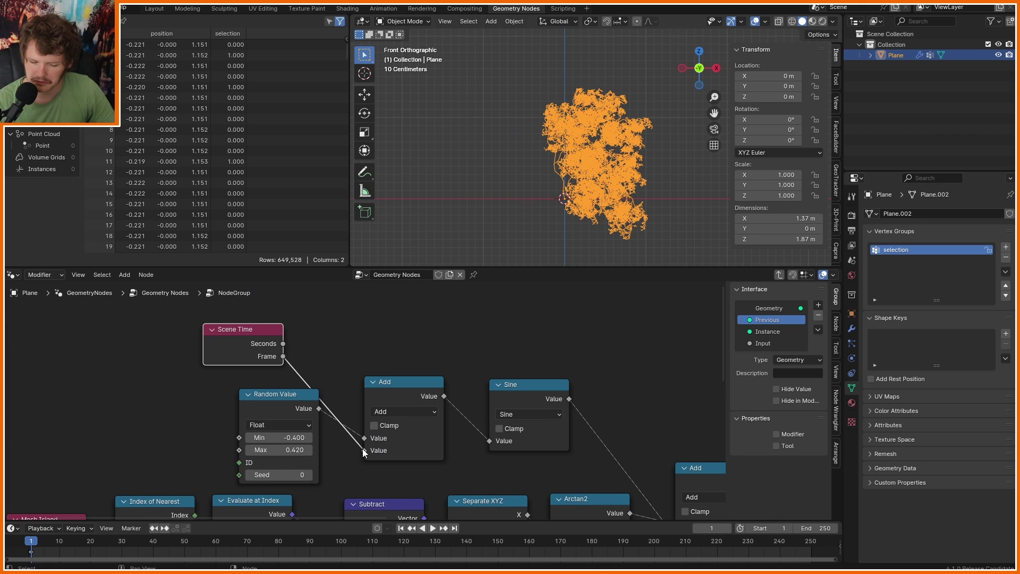
- Set the Random Value node's range from -pi to pi
click(304, 435)
text(-pi)
key(Tab)
text(pi)
key(Return)
- Play the animation and drive the Add node with Scene Time's Seconds output instead of Frame
key(space)
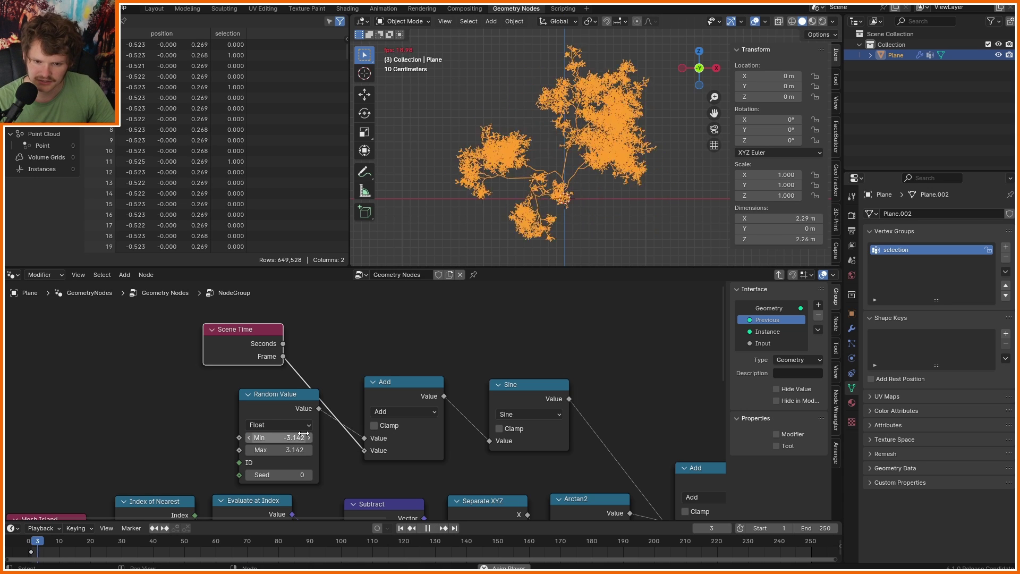
drag(284, 344, 367, 458)
key(space)
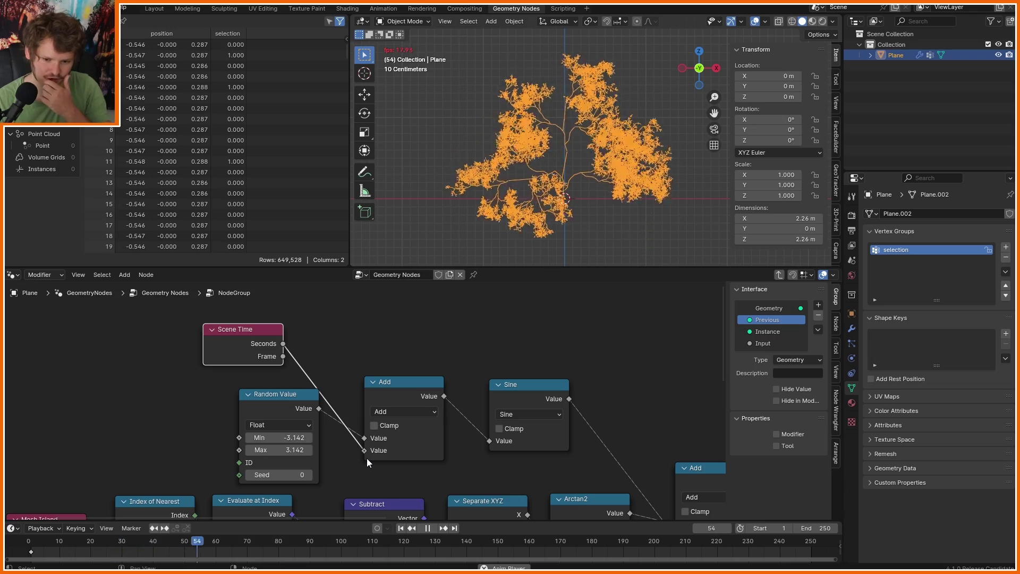
- Insert a duplicated math node after Sine, change it to Multiply, and set its value to 0.100
drag(509, 388, 490, 377)
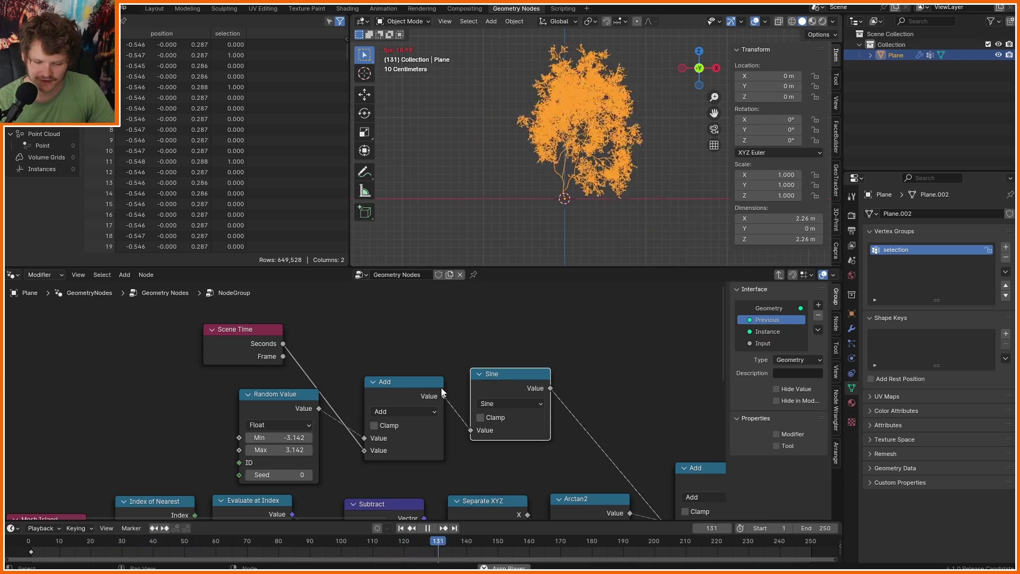
click(413, 387)
key(shift+d)
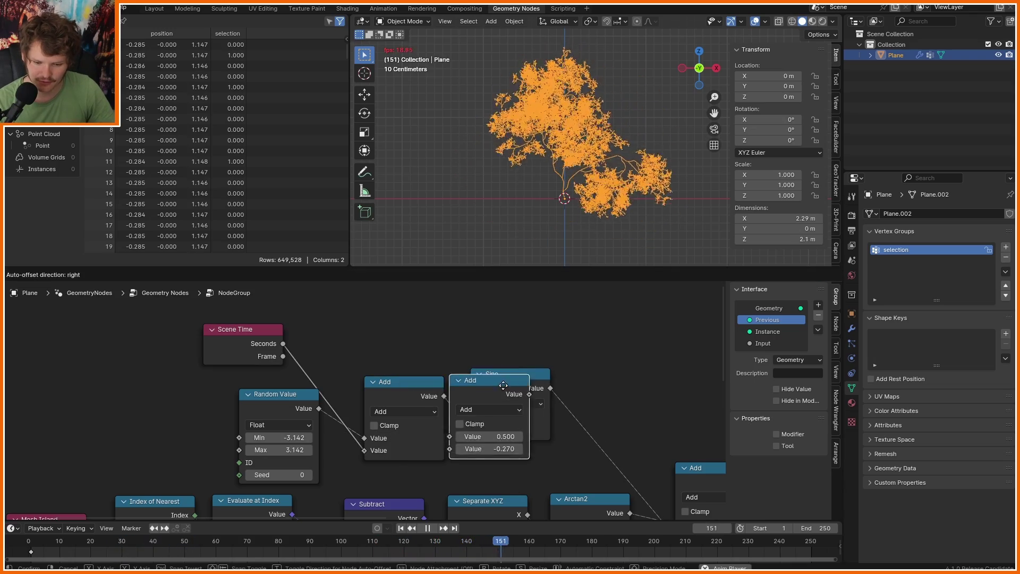
click(591, 378)
click(623, 402)
key(m)
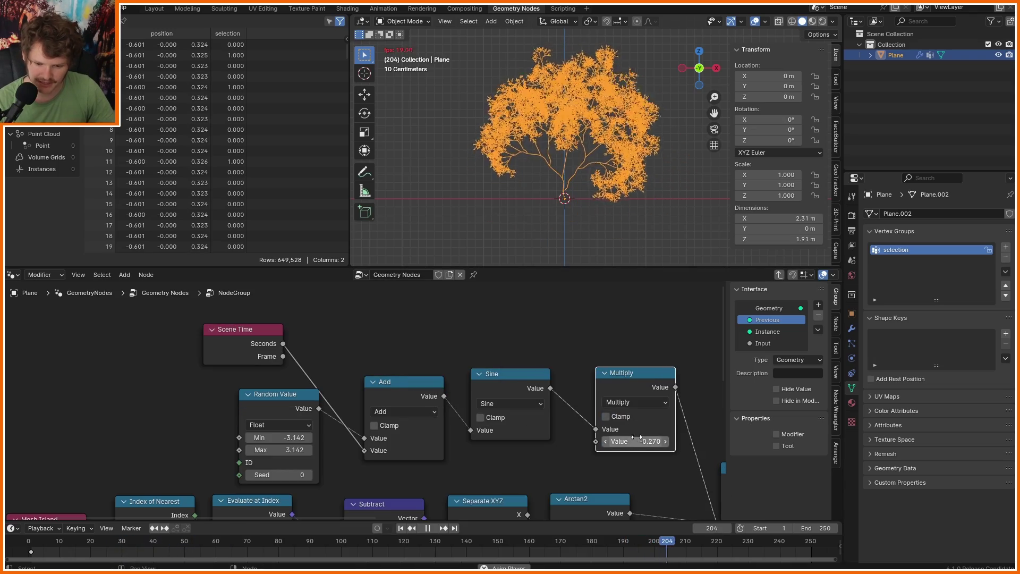
click(639, 439)
text(.1)
key(Return)
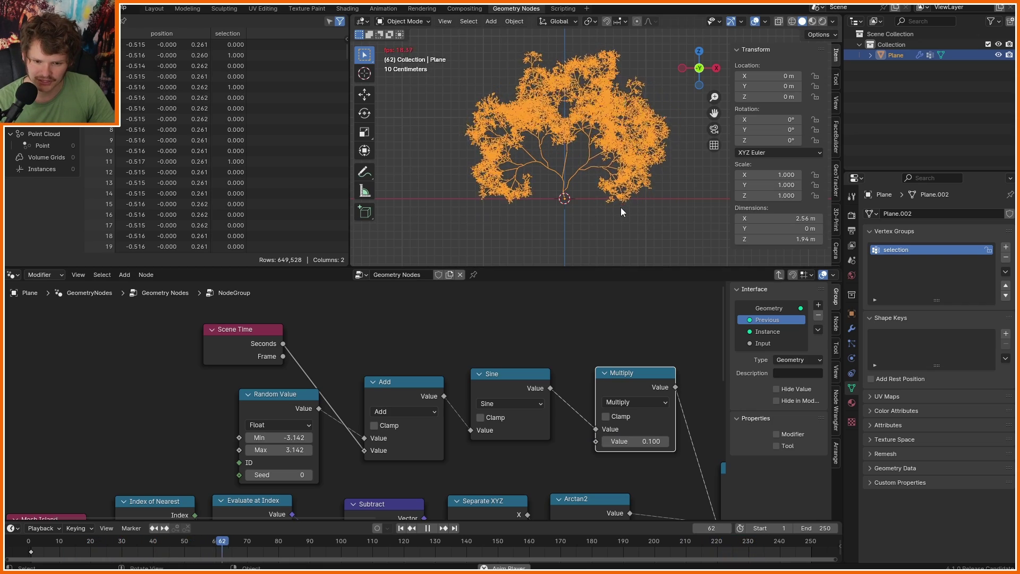
- Stop playback and move the Scene Time, Random Value and Add nodes away from Sine to make room
key(space)
drag(117, 460, 384, 328)
key(g)
click(196, 317)
- Insert a duplicate of the Add node before Sine, change it to Multiply, and set its value to 3
click(209, 385)
key(shift+d)
click(353, 354)
click(369, 374)
click(343, 426)
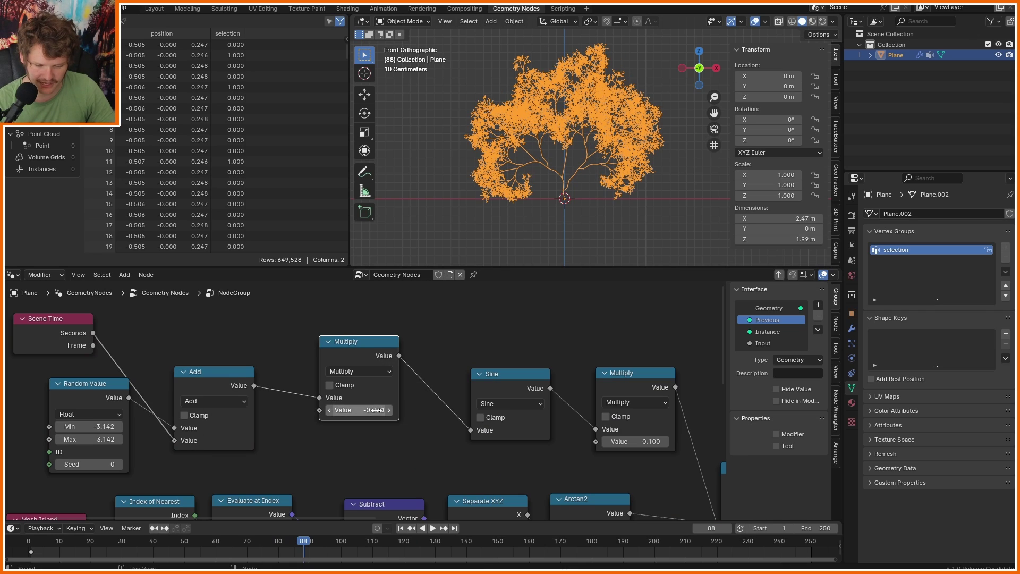
double_click(359, 410)
text(3)
key(Return)
- Play the animation while setting the Multiply before Sine to 4.000 and the one after Sine to 0.025
key(space)
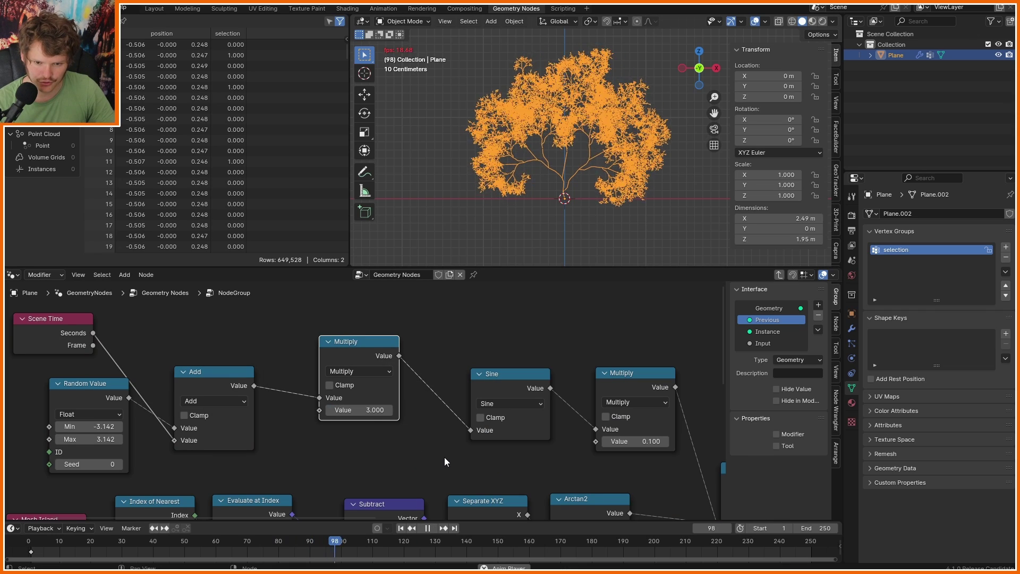
double_click(635, 441)
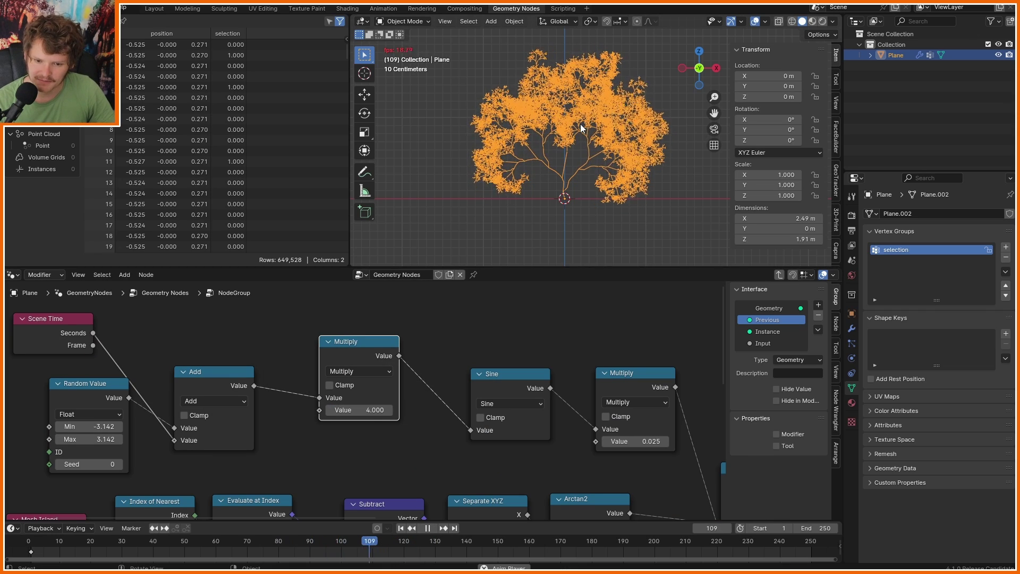
key(space)
- Select the base mesh's right branch vertices in Edit Mode and move them along Y to about -0.47 m
scroll(574, 144, up, 4)
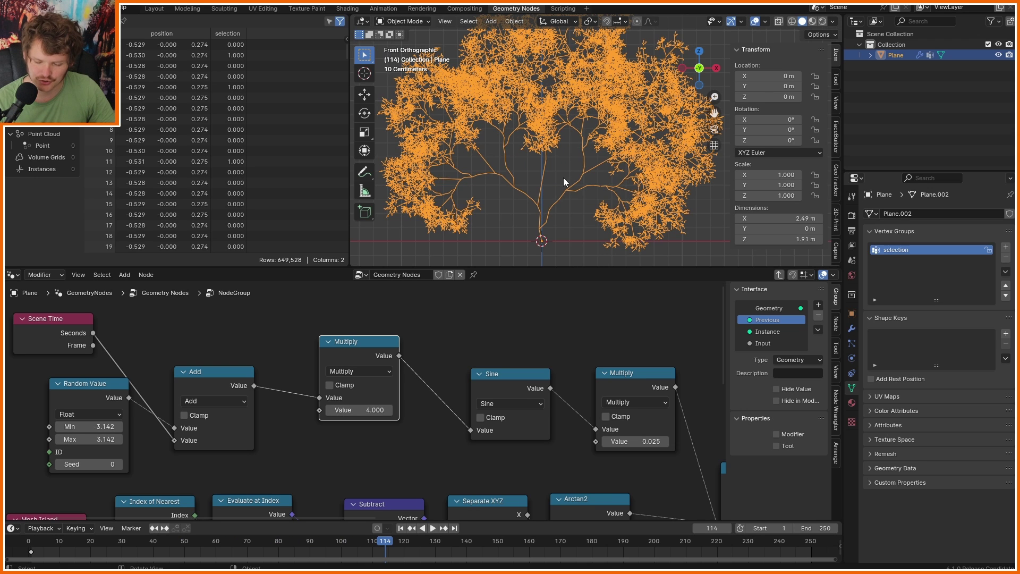
middle_drag(559, 187, 588, 211)
key(Tab)
scroll(493, 204, up, 3)
shift+middle_drag(481, 202, 543, 205)
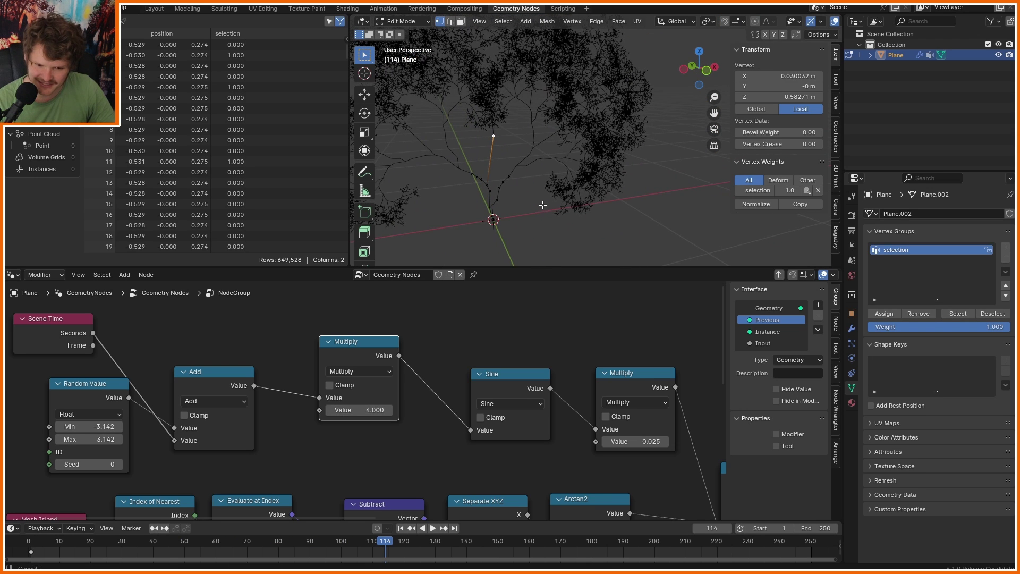
middle_drag(495, 164, 527, 194)
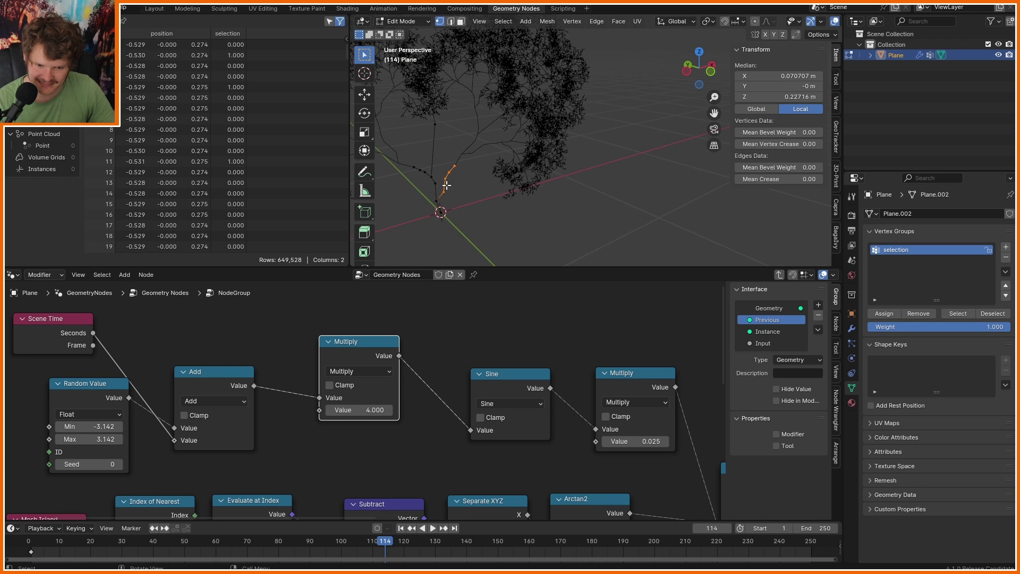
middle_drag(447, 185, 490, 177)
key(g)
key(y)
click(534, 190)
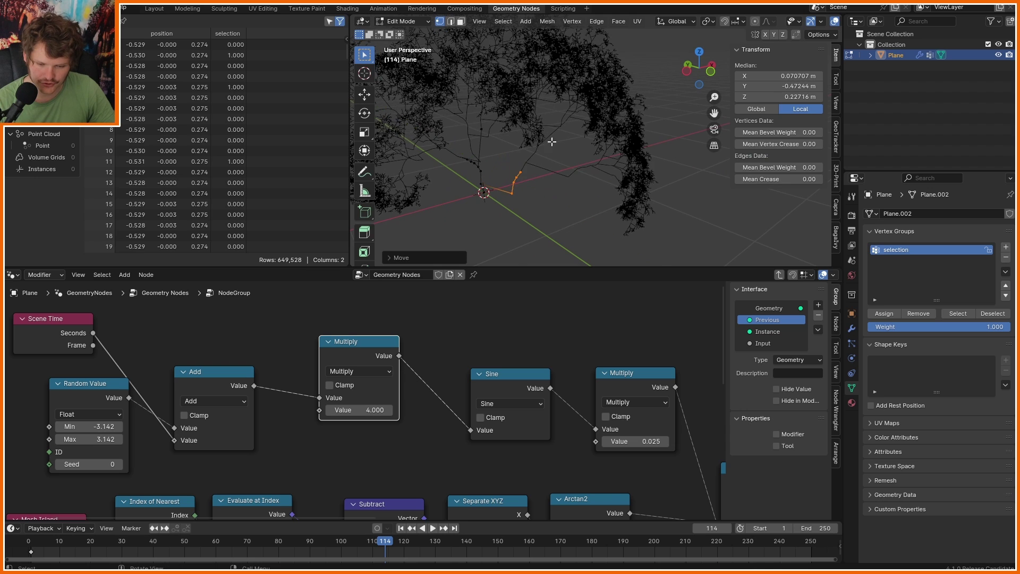
- Move the left branch's vertices along Y in the positive direction, and view the tree from another angle in Object Mode
middle_drag(588, 52, 593, 112)
scroll(558, 146, up, 2)
middle_drag(486, 186, 440, 184)
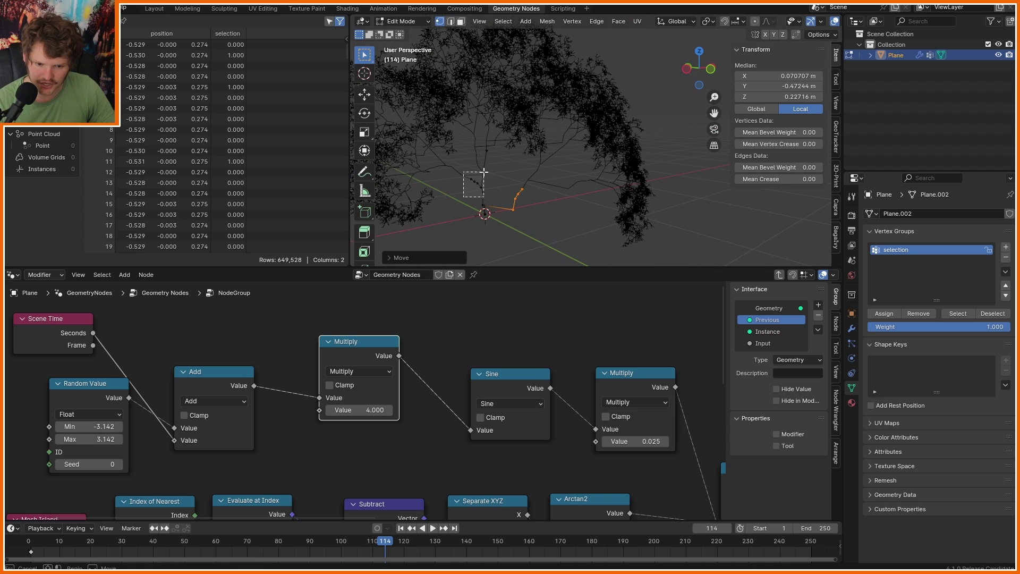
click(485, 202)
key(Tab)
middle_drag(540, 94, 451, 115)
click(662, 110)
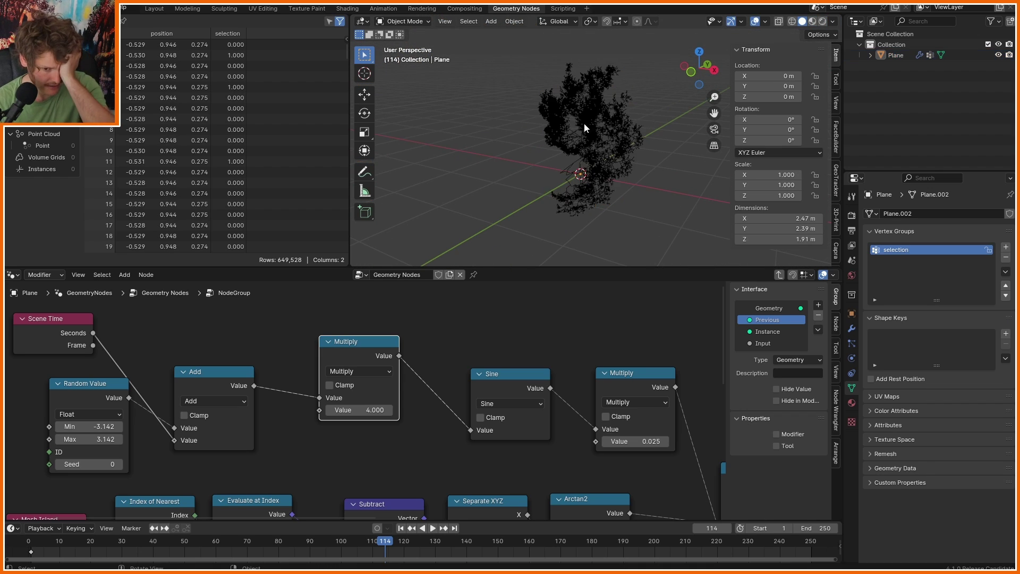
- Play the sway animation briefly and inspect the tree from several angles
middle_drag(583, 123, 676, 113)
key(space)
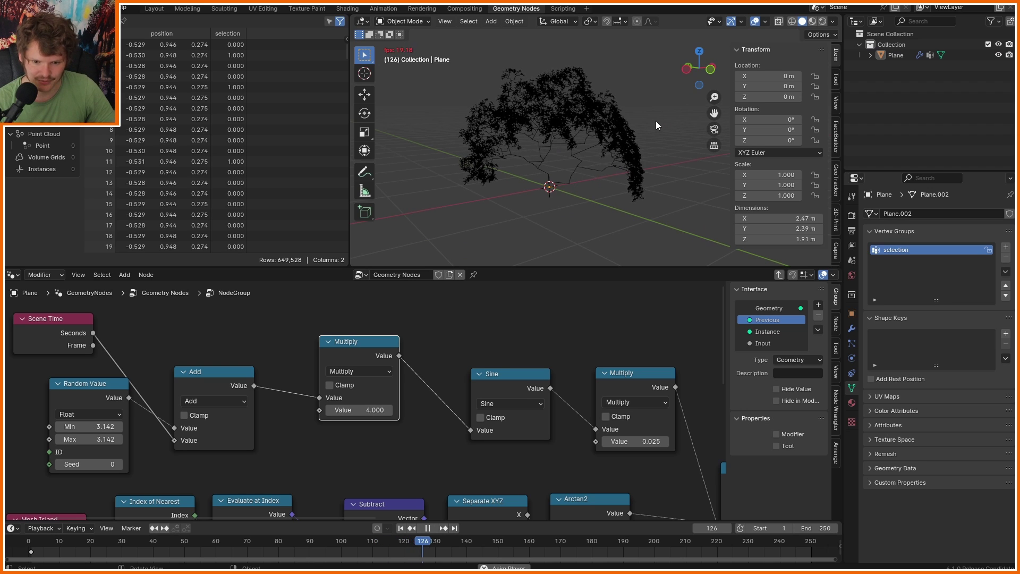
key(space)
middle_drag(597, 107, 537, 133)
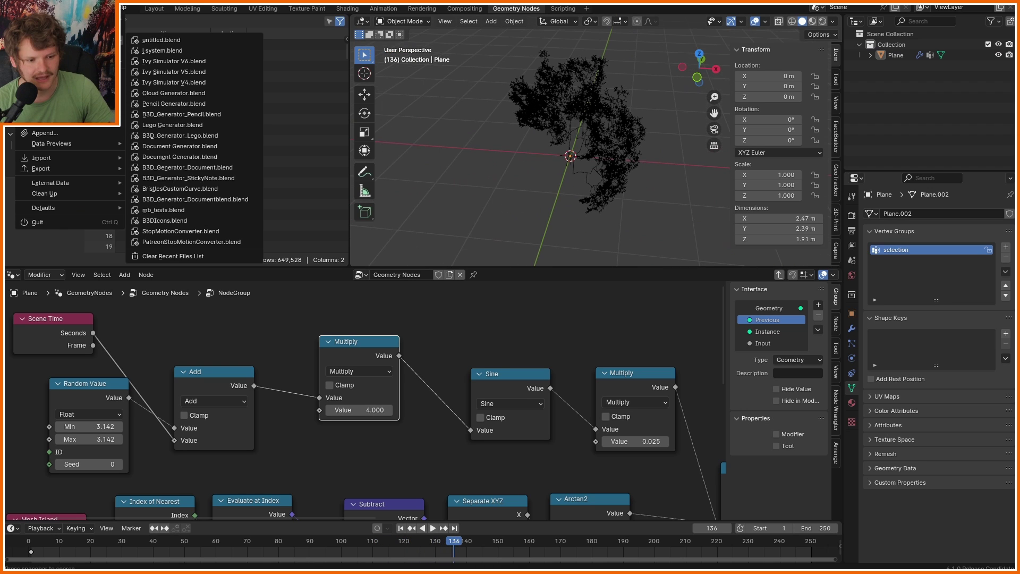
- Open the recent file l system.blend and play its tree animation while examining the branches up close
click(157, 50)
click(527, 306)
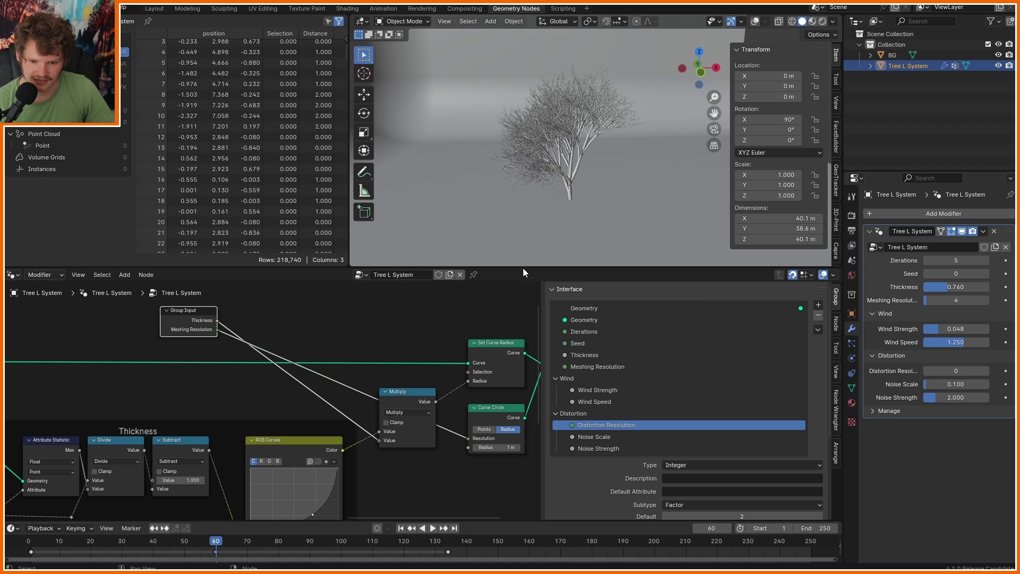
scroll(543, 142, up, 3)
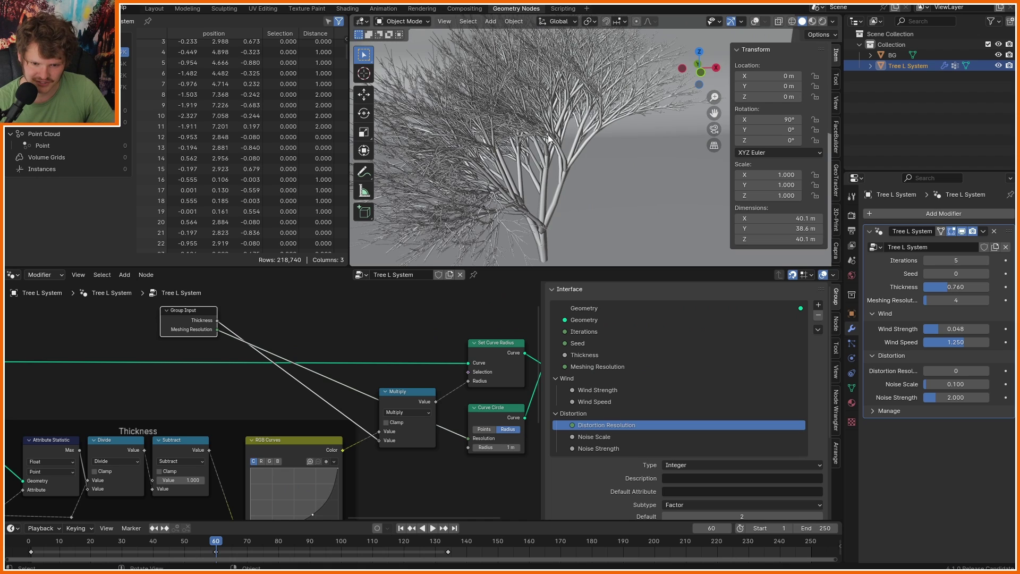
scroll(534, 158, down, 3)
key(space)
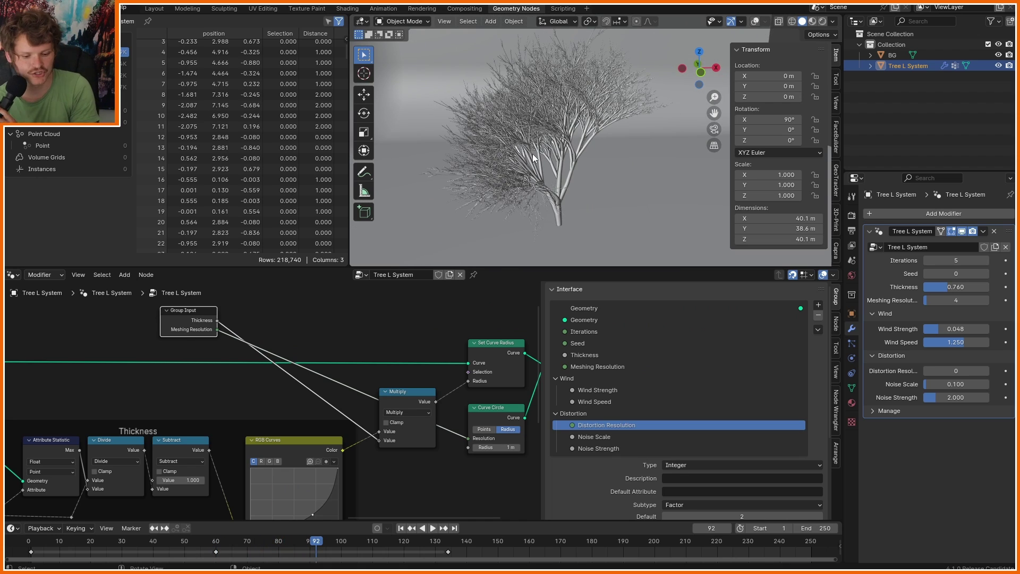
click(442, 317)
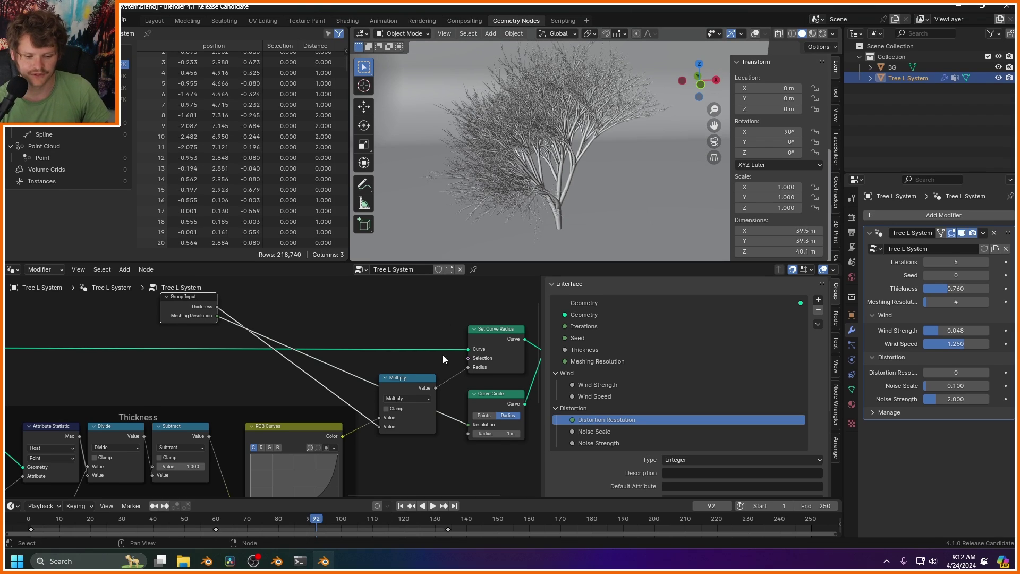